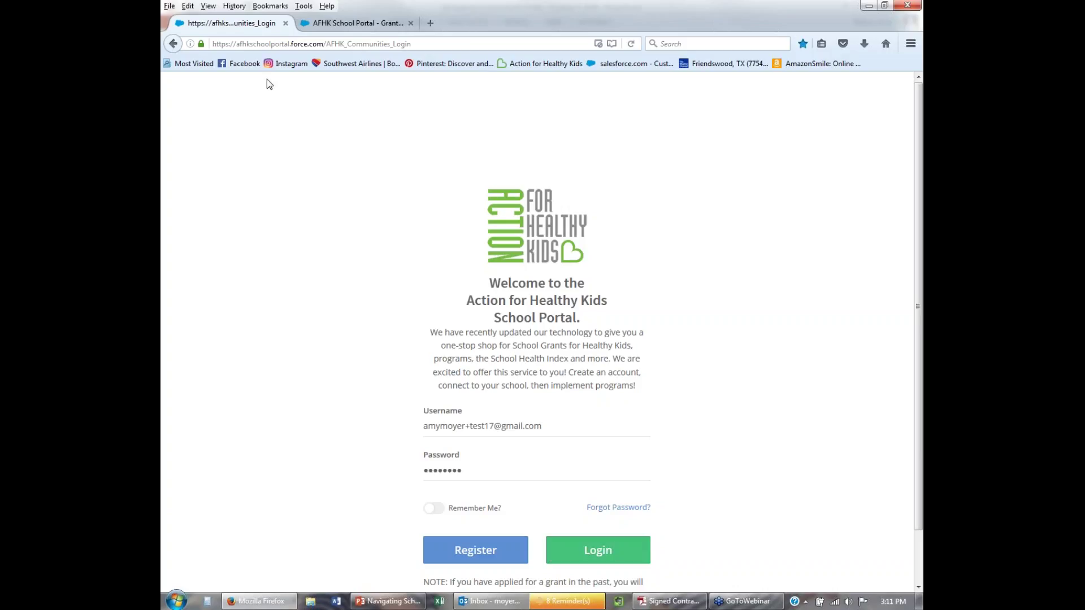
Switch to the 'AFHK School Portal - Grant...' browser tab showing the prefilled login page.
{"action": "left_click", "coordinate": [362, 22]}
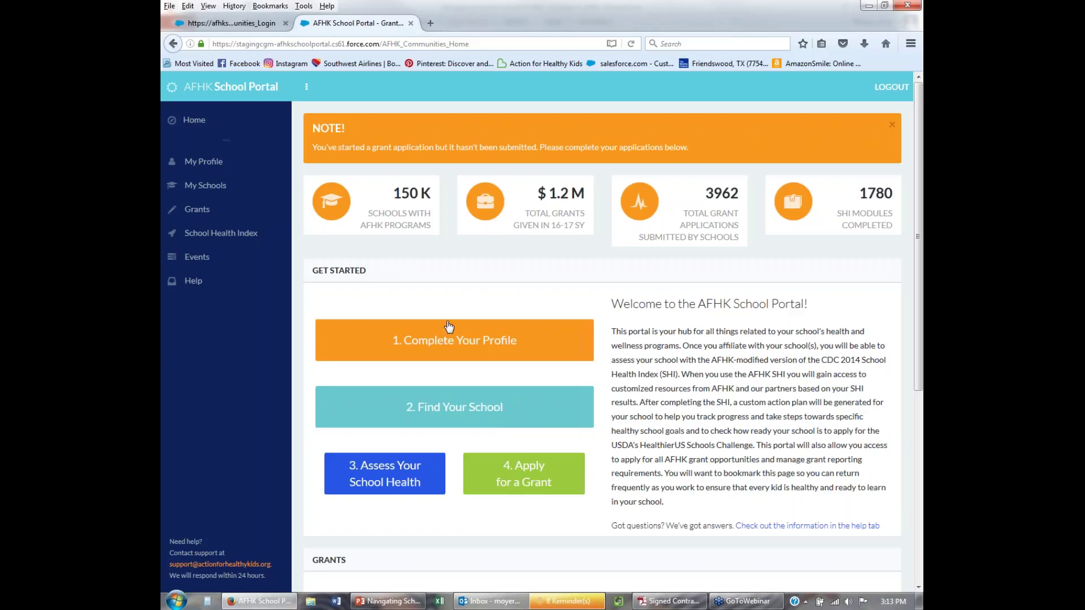
In My Profile, set the 'I am a' reason for interest to Parent.
{"action": "left_click", "coordinate": [427, 342]}
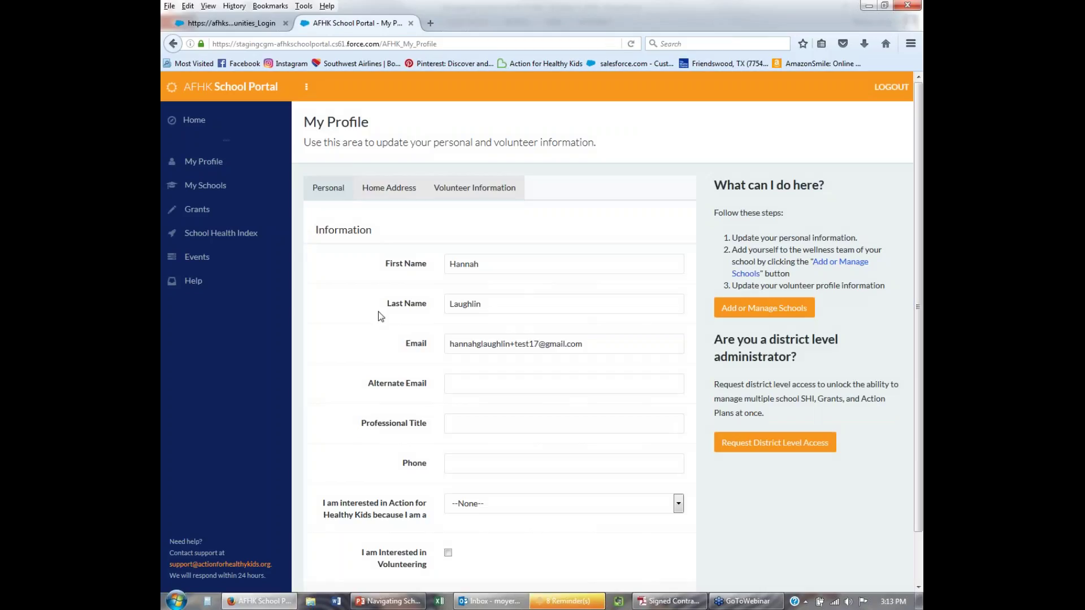
{"action": "scroll", "coordinate": [371, 316], "scroll_direction": "down", "scroll_amount": 2}
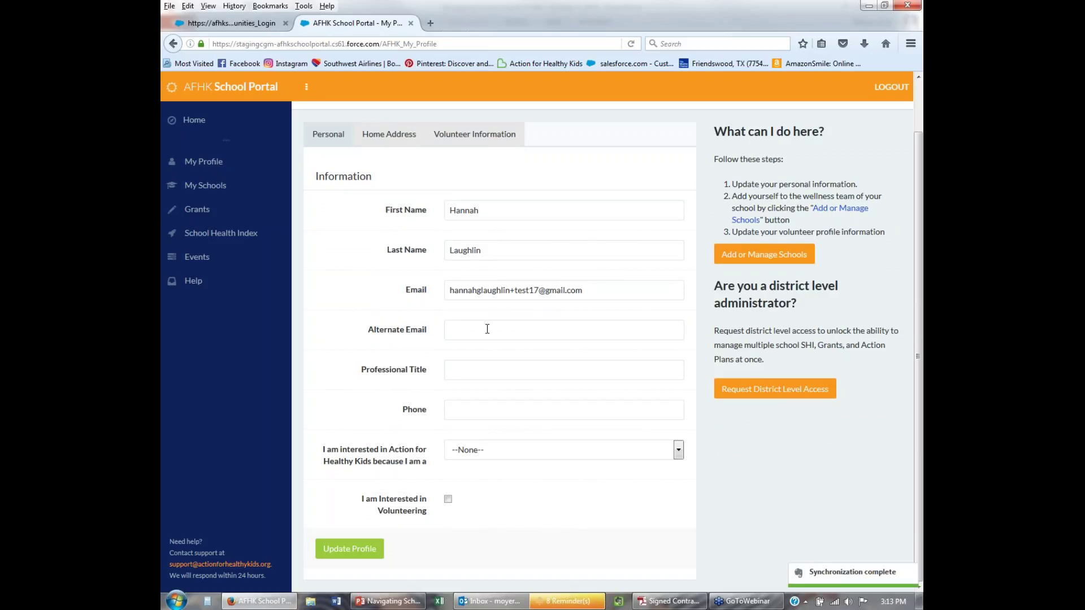
{"action": "left_click", "coordinate": [477, 456]}
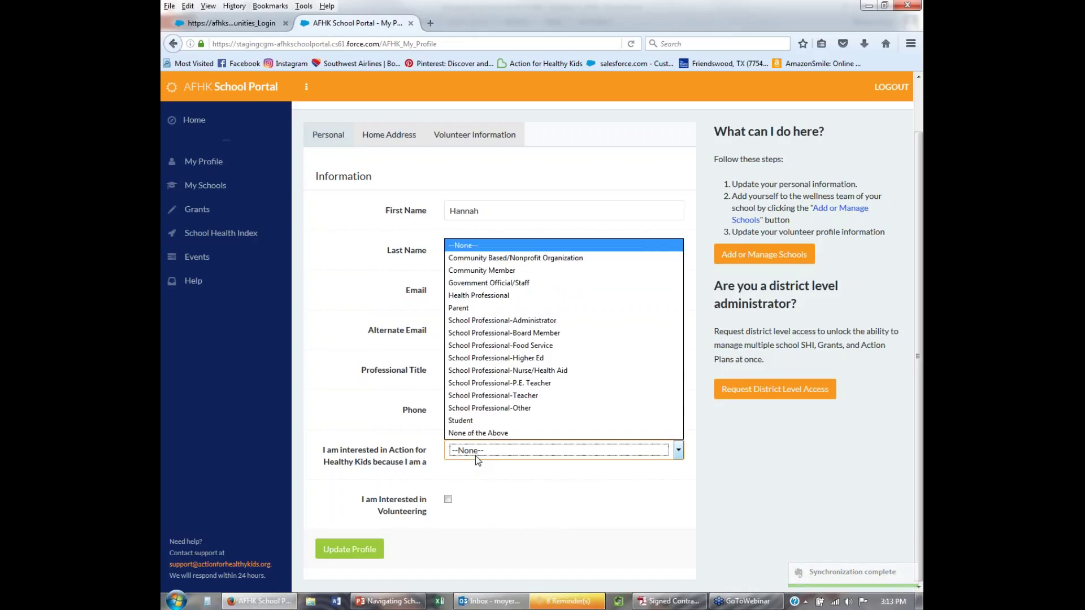
{"action": "left_click", "coordinate": [461, 307]}
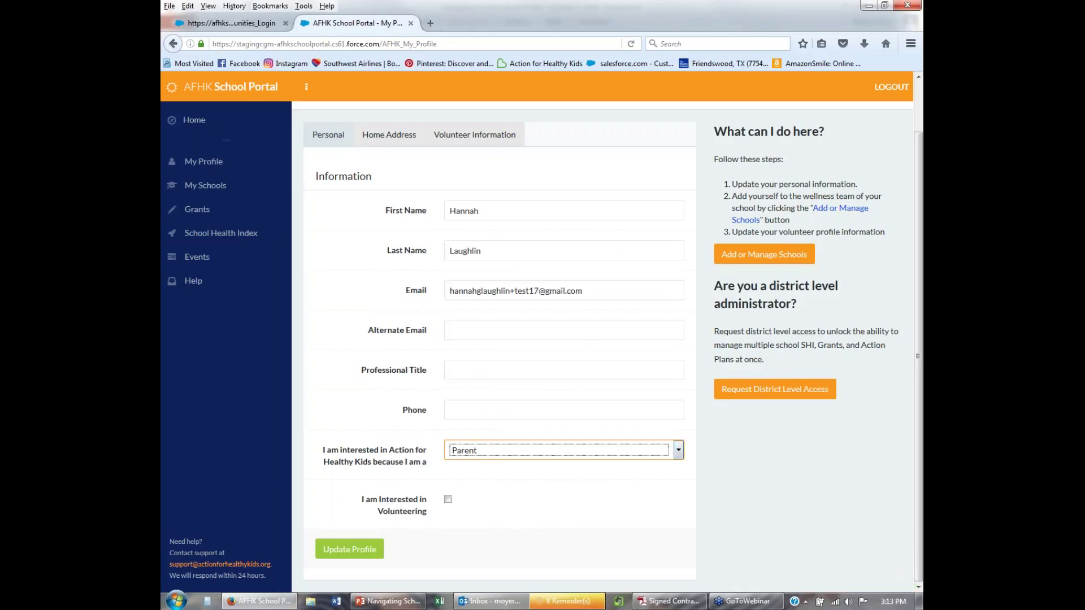
{"action": "left_click", "coordinate": [495, 456]}
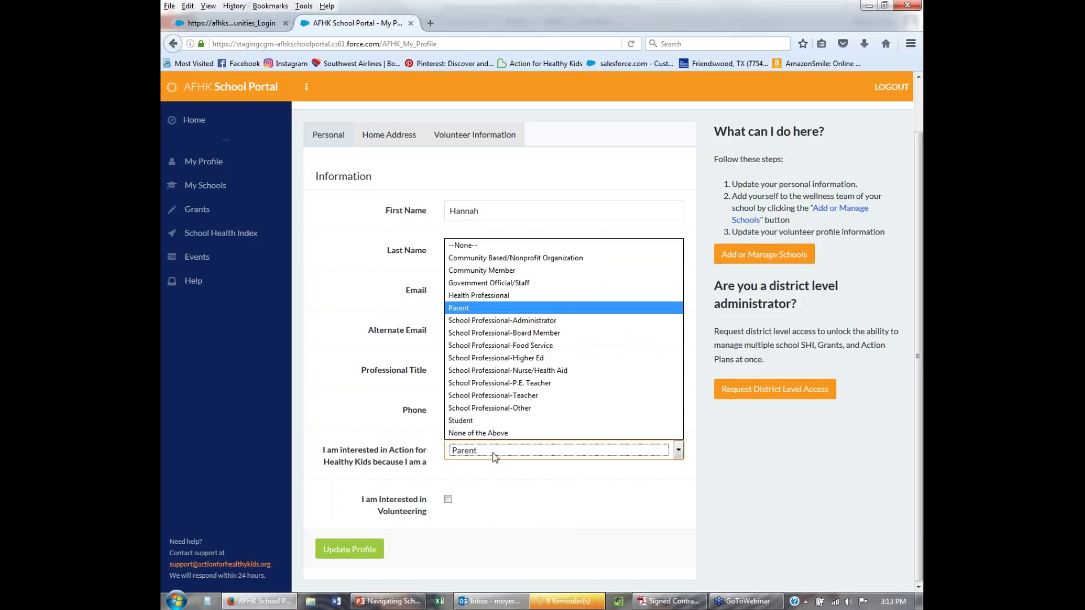
{"action": "left_click", "coordinate": [461, 308]}
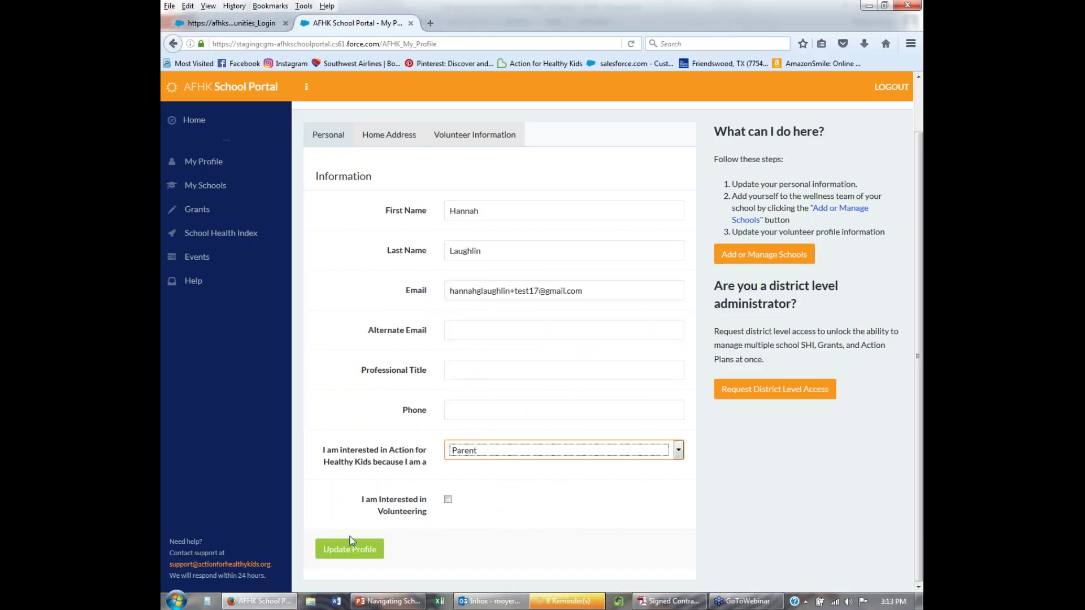
Review the Home Address and Volunteer Information sections, then return to Personal.
{"action": "left_click", "coordinate": [387, 136]}
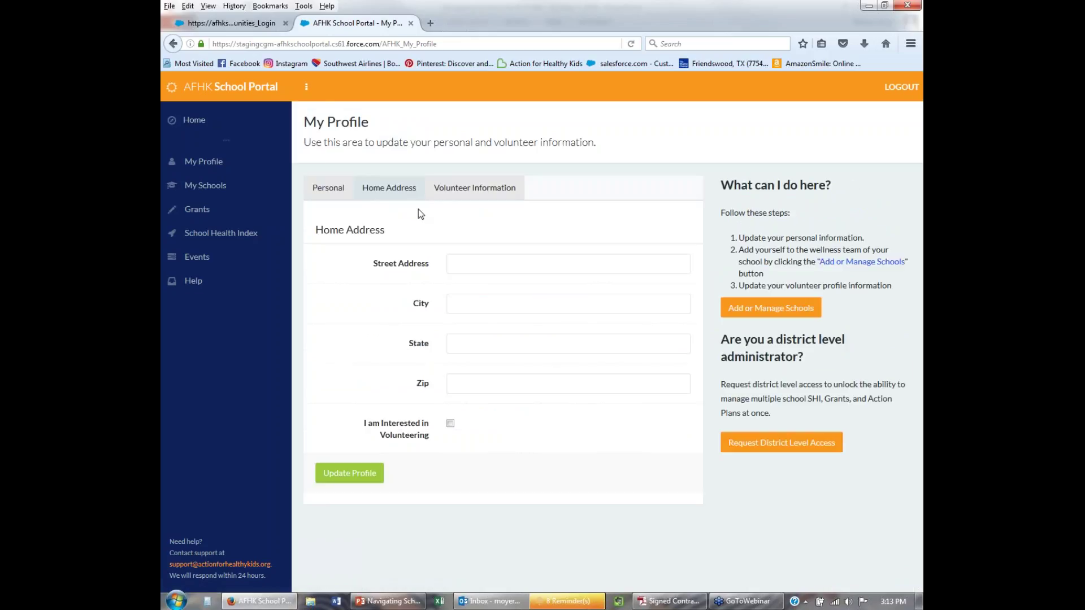
{"action": "left_click", "coordinate": [452, 188]}
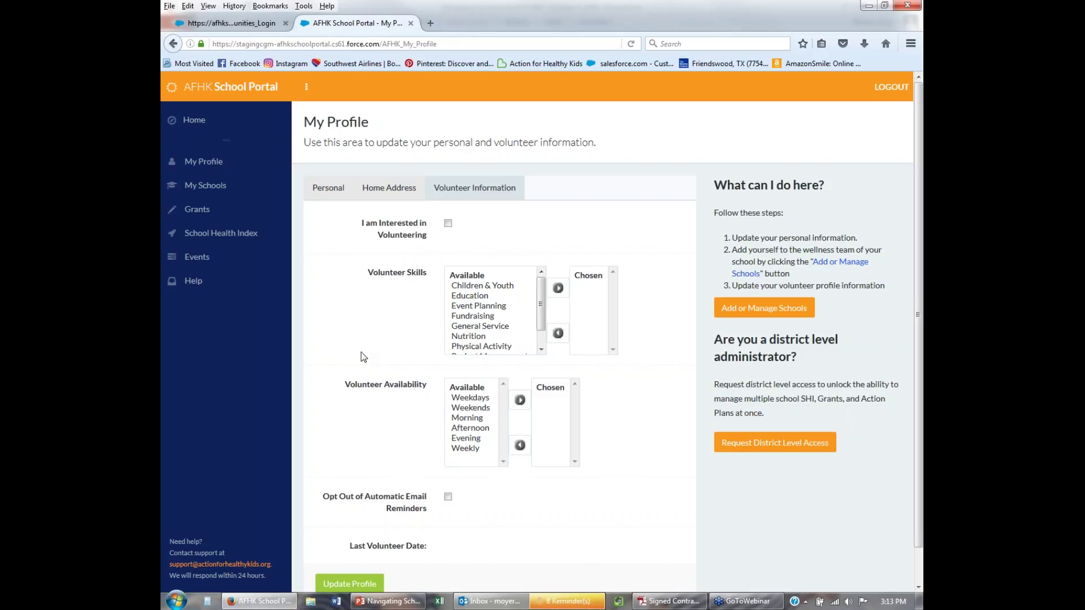
{"action": "scroll", "coordinate": [625, 391], "scroll_direction": "down", "scroll_amount": 2}
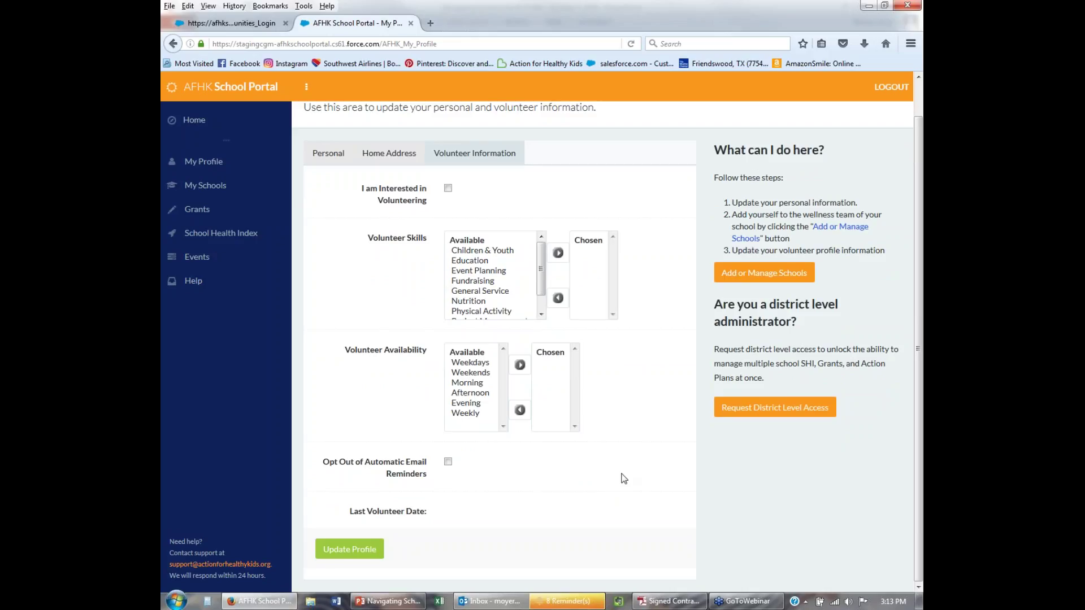
{"action": "left_click", "coordinate": [322, 164]}
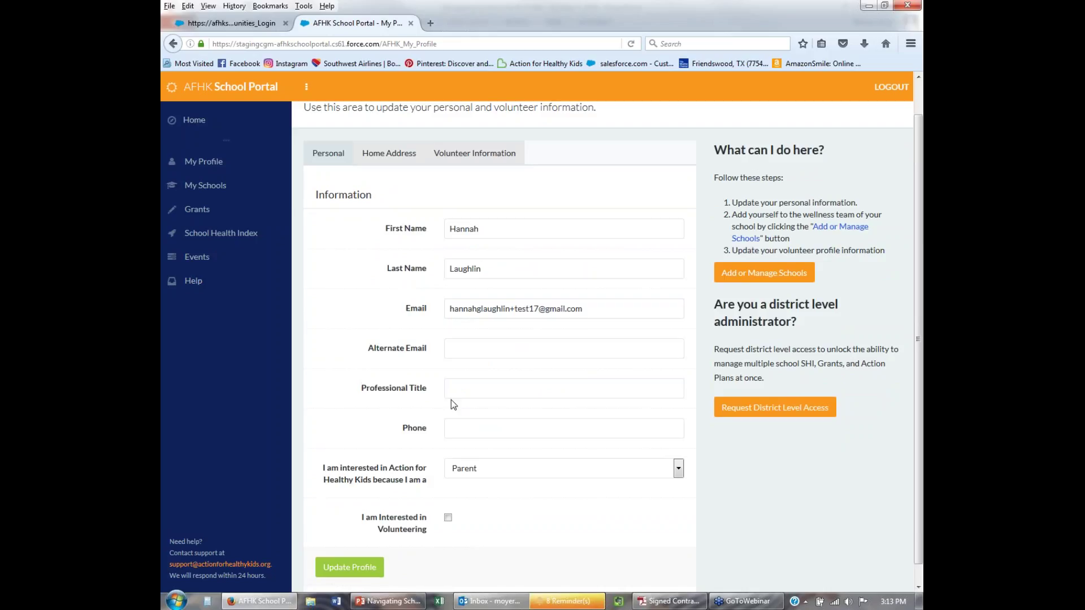
{"action": "scroll", "coordinate": [451, 399], "scroll_direction": "down", "scroll_amount": 1}
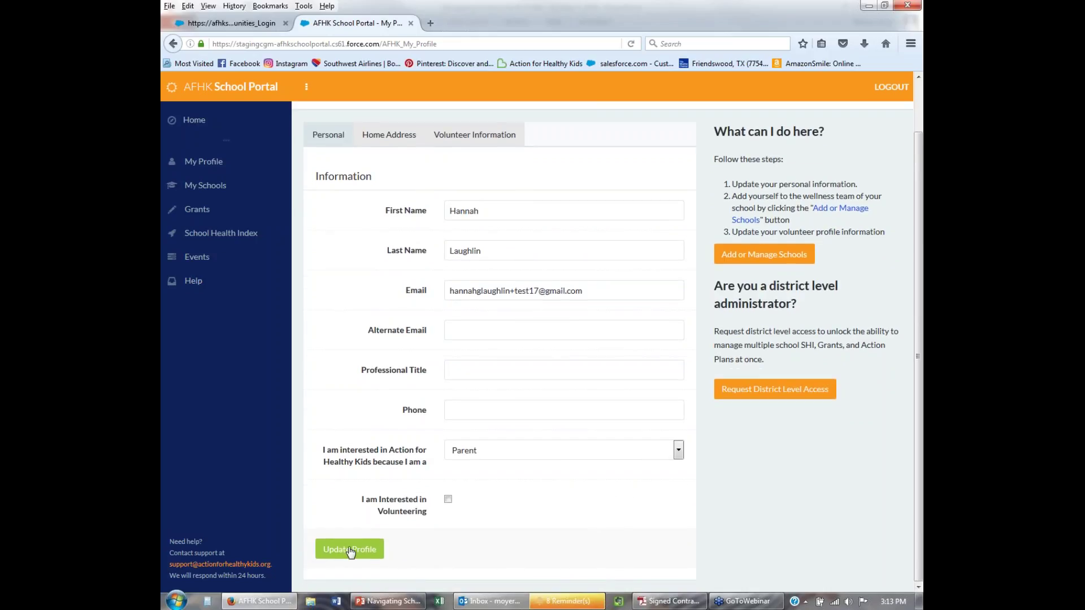
Submit the profile with Update Profile and confirm the green Success banner.
{"action": "left_click", "coordinate": [349, 550]}
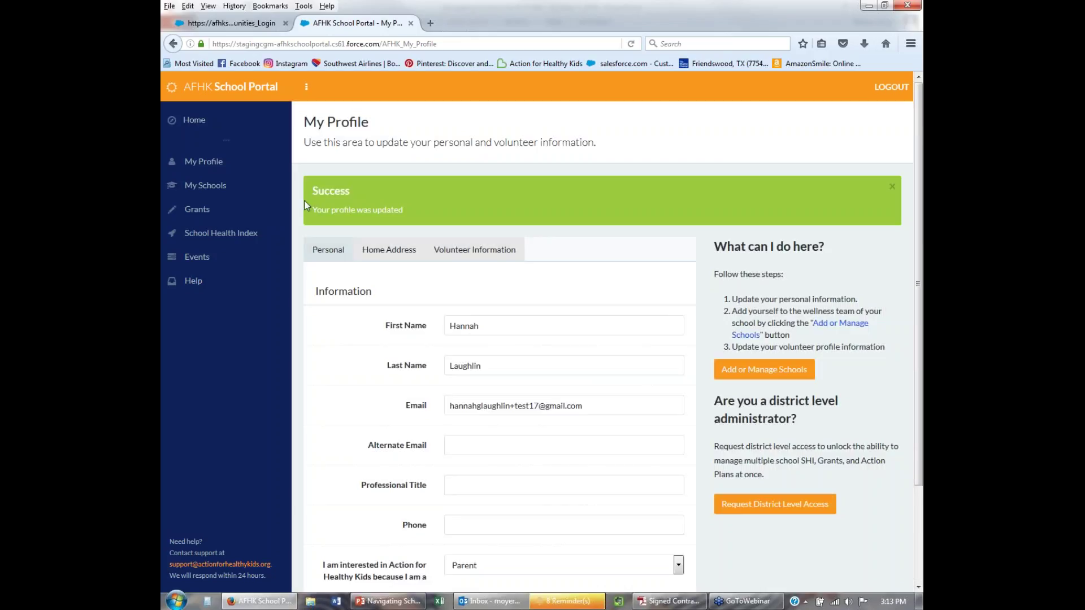
{"action": "scroll", "coordinate": [357, 308], "scroll_direction": "down", "scroll_amount": 2}
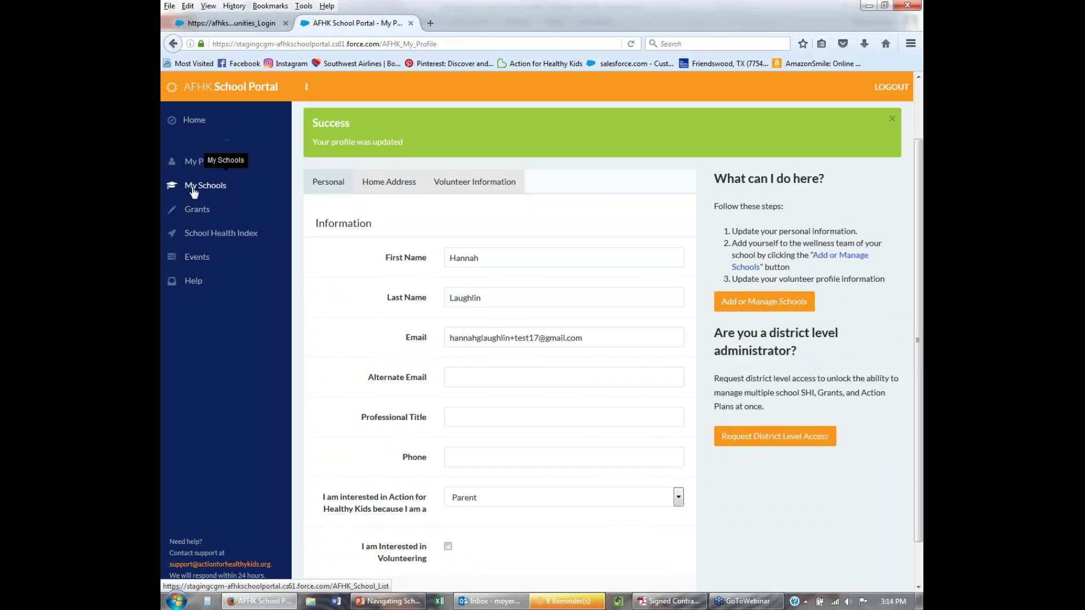
Search the school affiliations for schools in zip code 46123.
{"action": "left_click", "coordinate": [762, 305]}
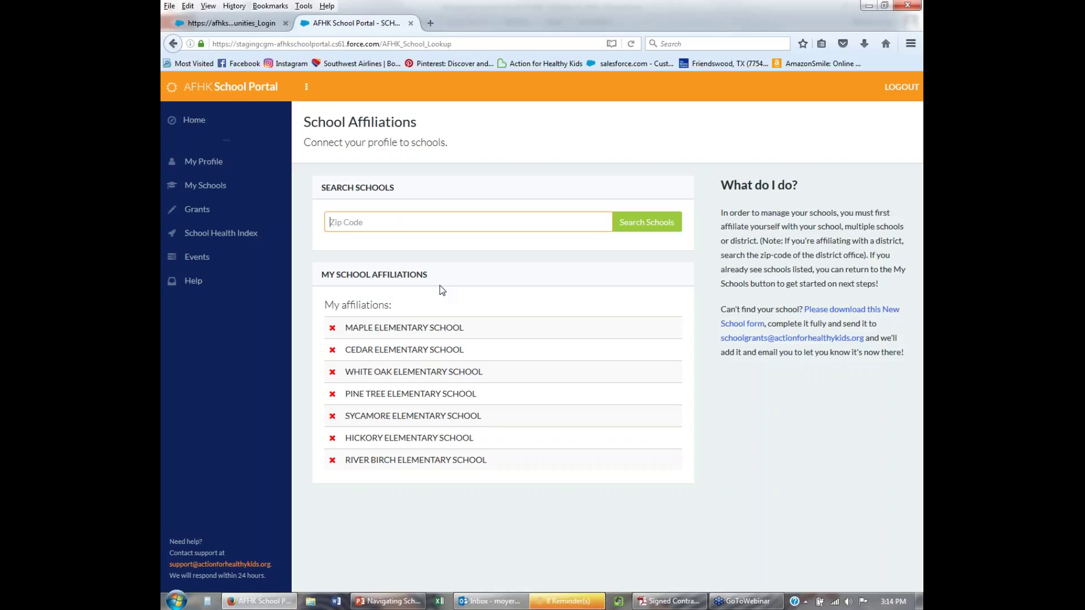
{"action": "type", "text": "46123"}
{"action": "key", "text": "Return"}
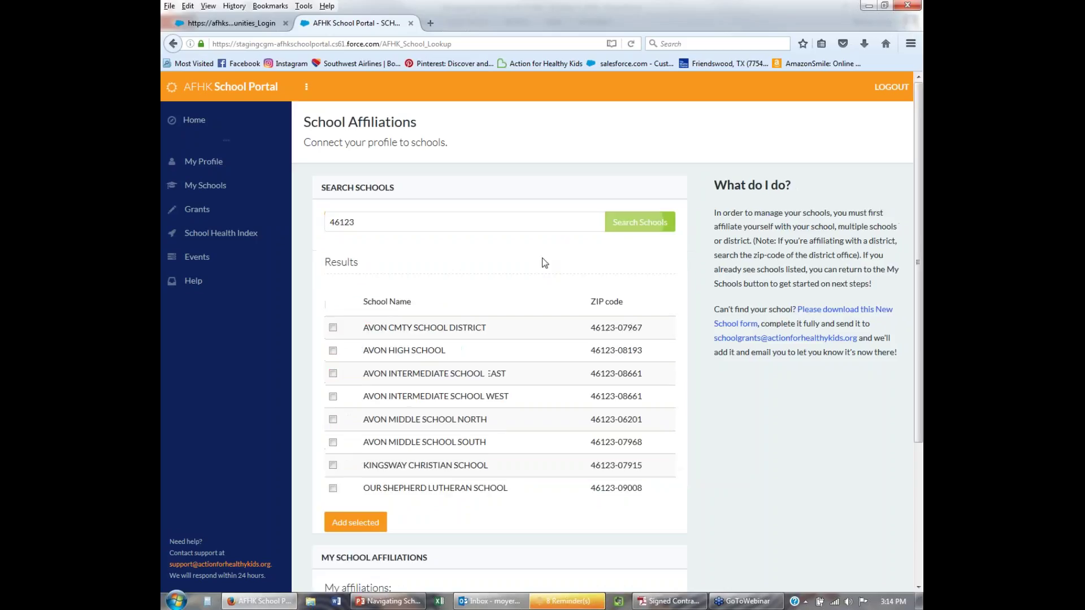
Find Avon Middle School South in the results and add it as an affiliation.
{"action": "scroll", "coordinate": [540, 423], "scroll_direction": "down", "scroll_amount": 3}
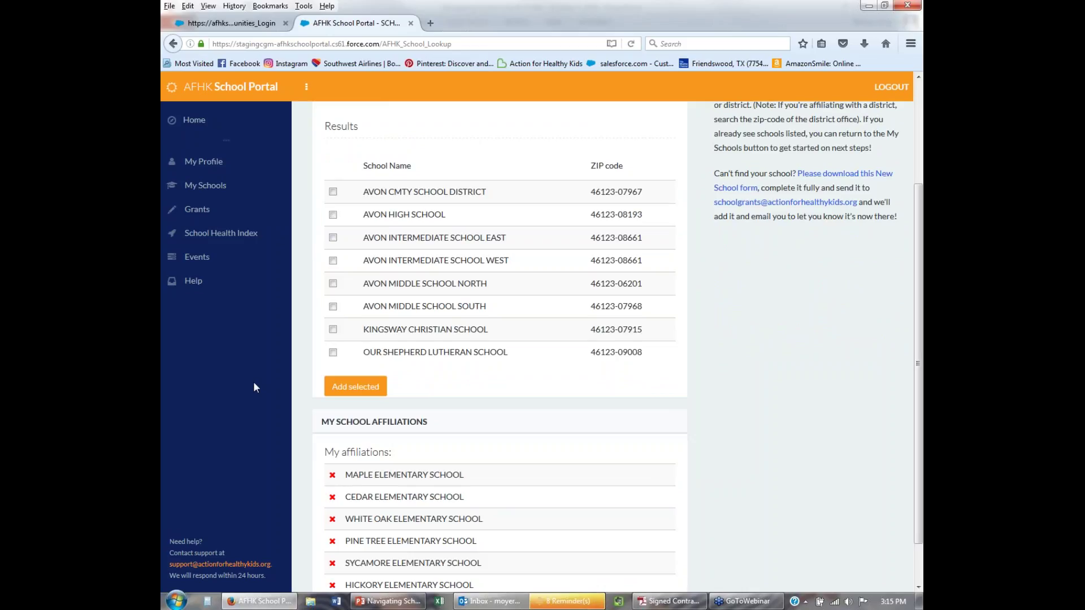
{"action": "scroll", "coordinate": [334, 348], "scroll_direction": "down", "scroll_amount": 2}
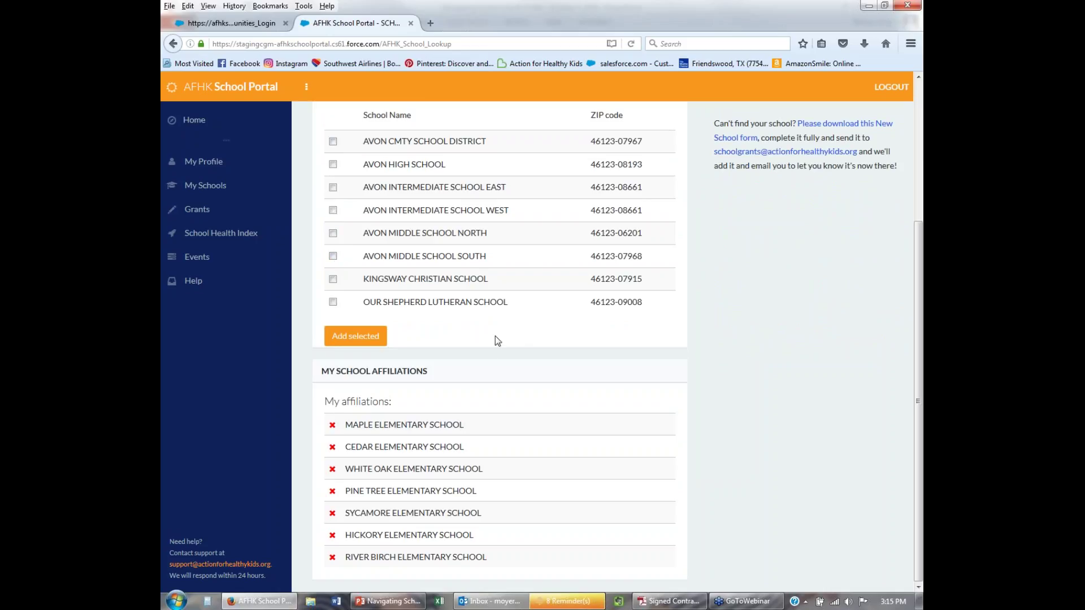
{"action": "scroll", "coordinate": [494, 336], "scroll_direction": "up", "scroll_amount": 7}
{"action": "scroll", "coordinate": [475, 291], "scroll_direction": "down", "scroll_amount": 6}
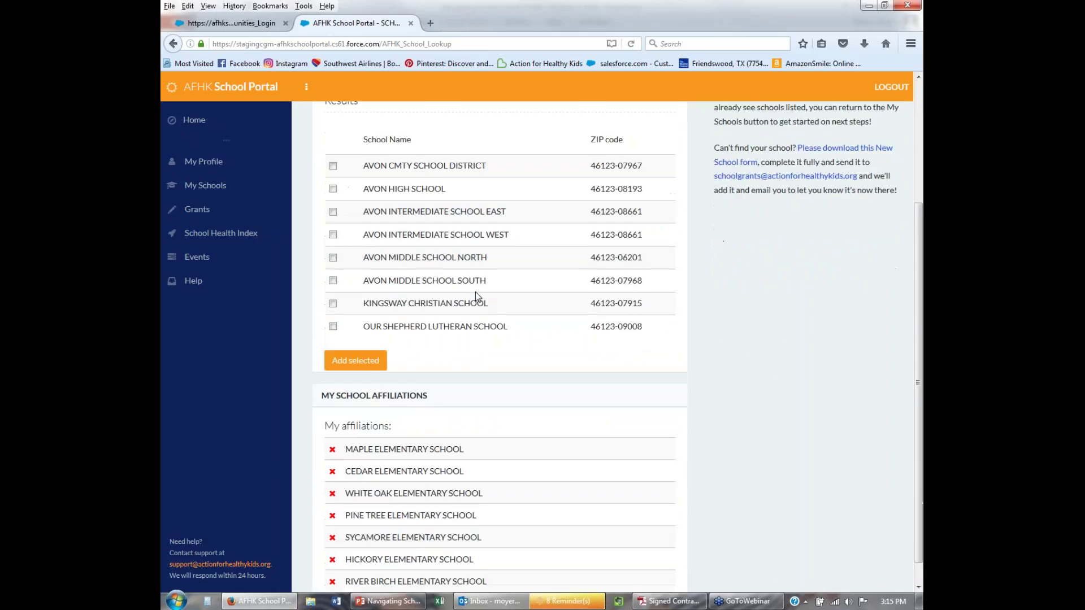
{"action": "scroll", "coordinate": [476, 291], "scroll_direction": "down", "scroll_amount": 1}
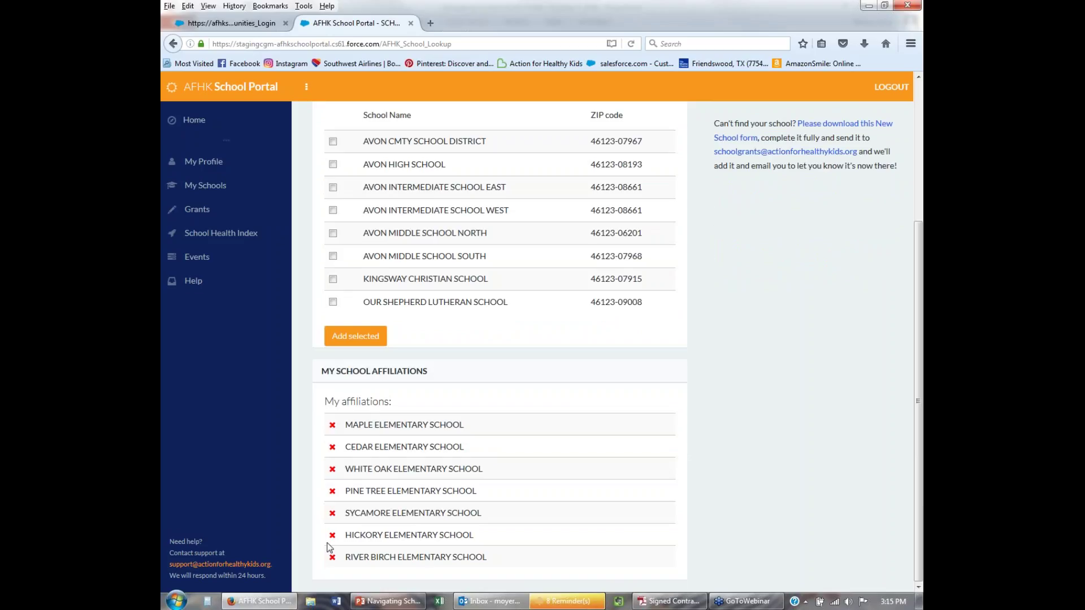
{"action": "scroll", "coordinate": [407, 421], "scroll_direction": "up", "scroll_amount": 5}
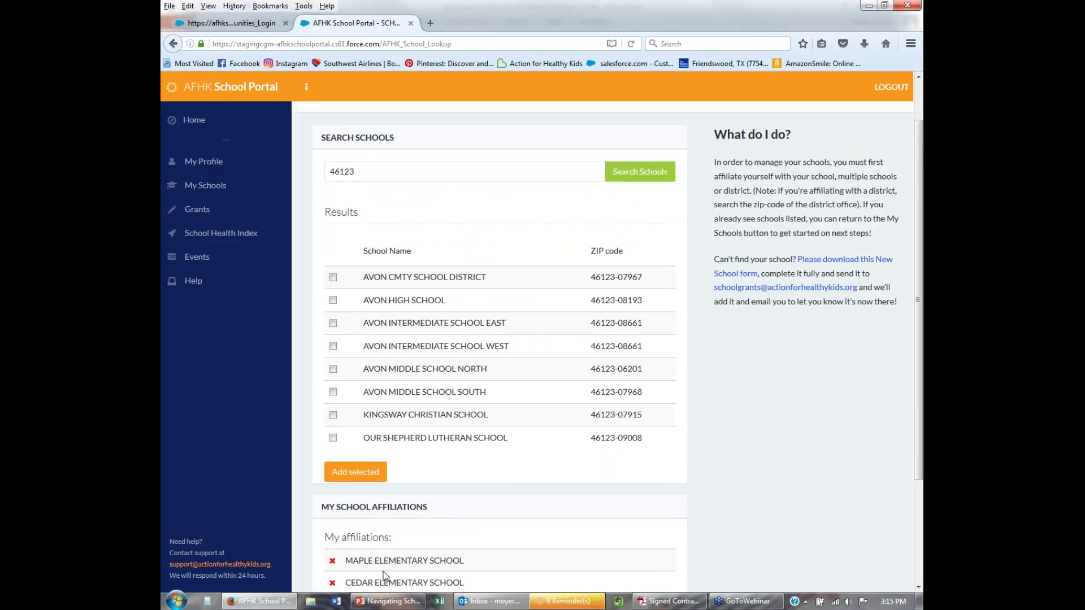
{"action": "scroll", "coordinate": [410, 570], "scroll_direction": "down", "scroll_amount": 2}
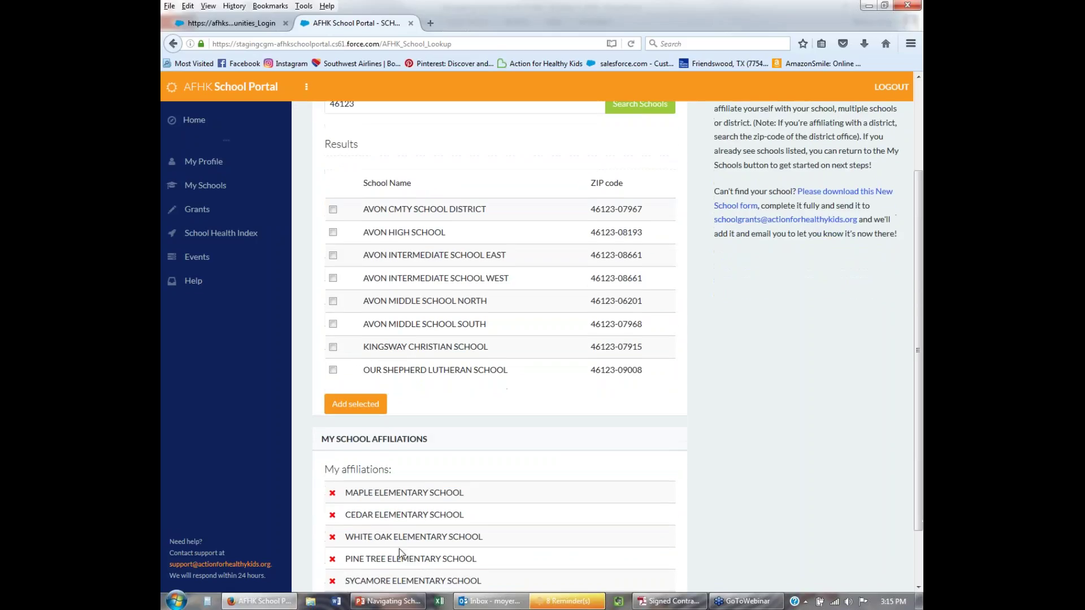
{"action": "scroll", "coordinate": [418, 484], "scroll_direction": "up", "scroll_amount": 2}
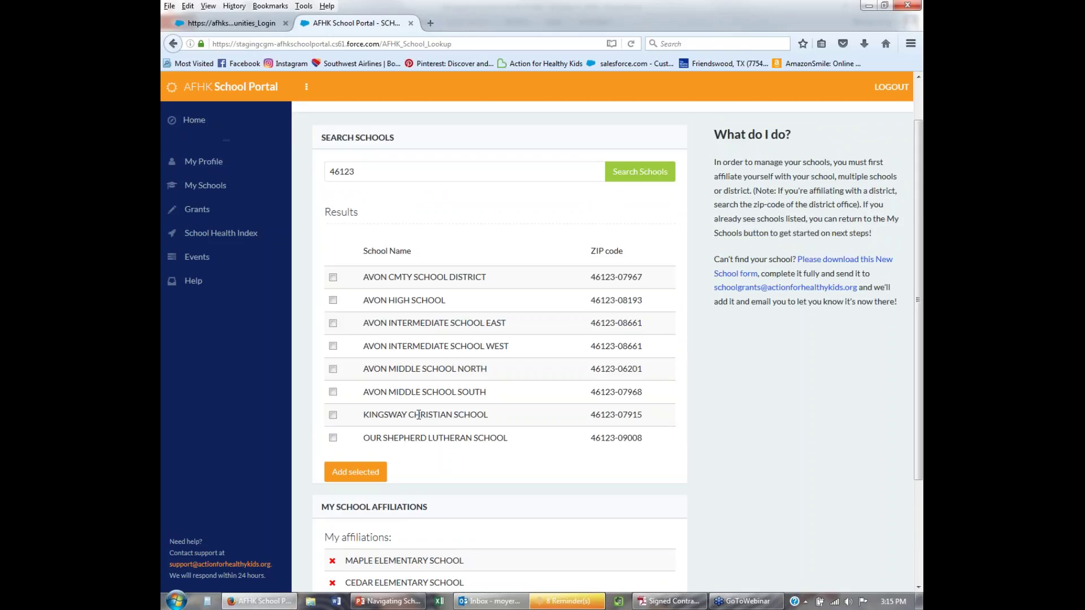
{"action": "scroll", "coordinate": [419, 414], "scroll_direction": "up", "scroll_amount": 2}
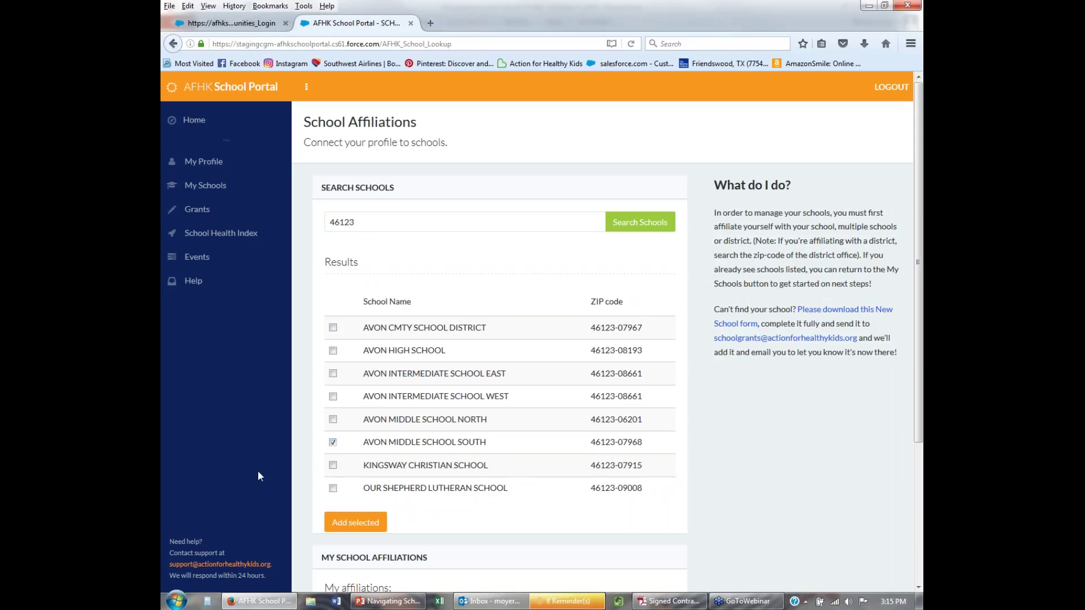
{"action": "left_click", "coordinate": [345, 521]}
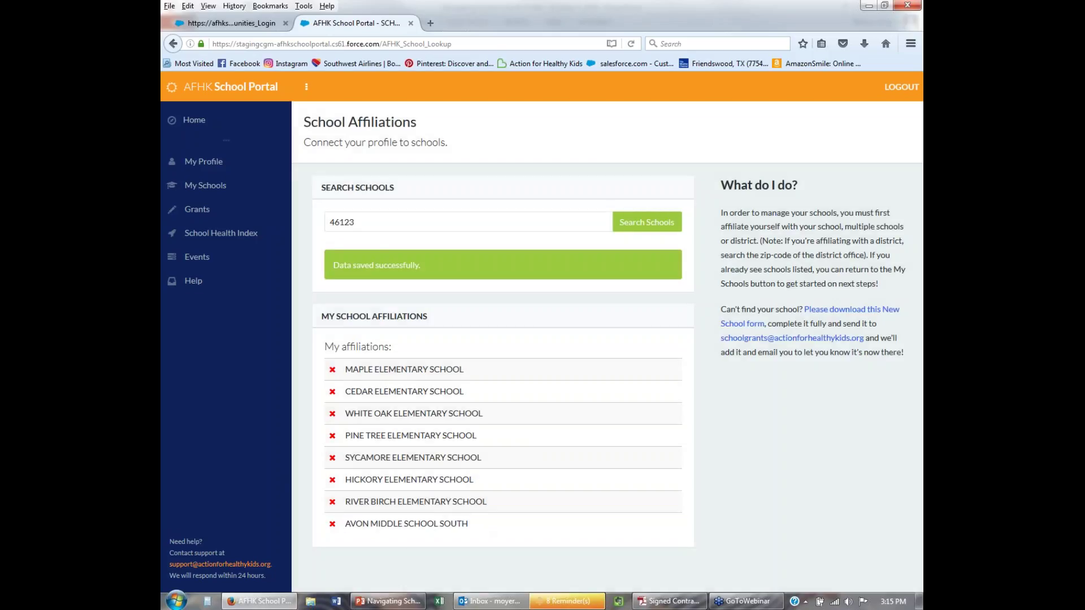
{"action": "double_click", "coordinate": [380, 225]}
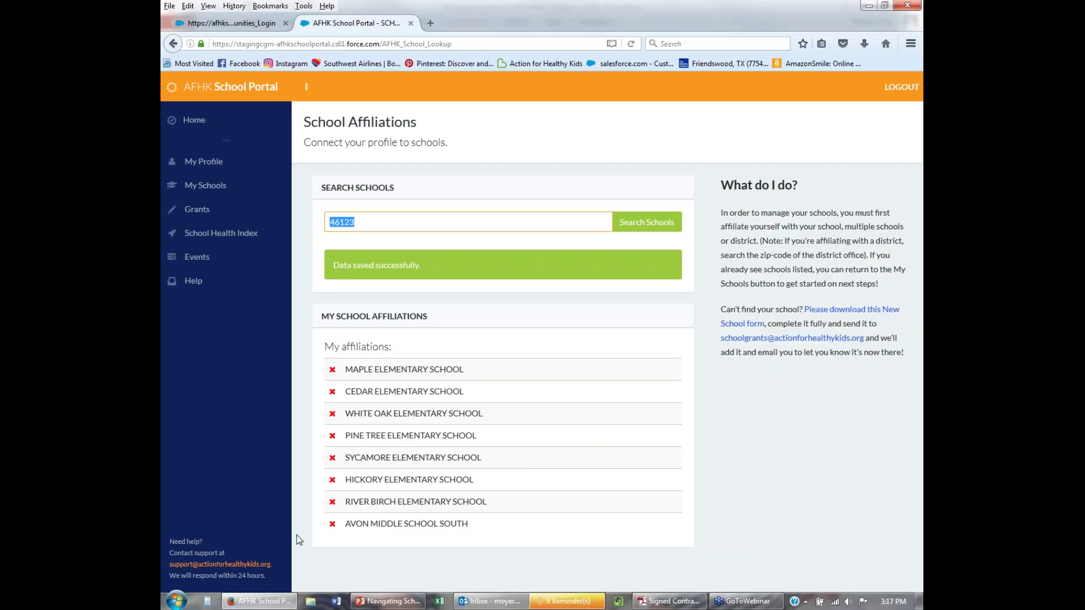
Look over the portal home page, then go to Grants in the sidebar.
{"action": "left_click", "coordinate": [170, 124]}
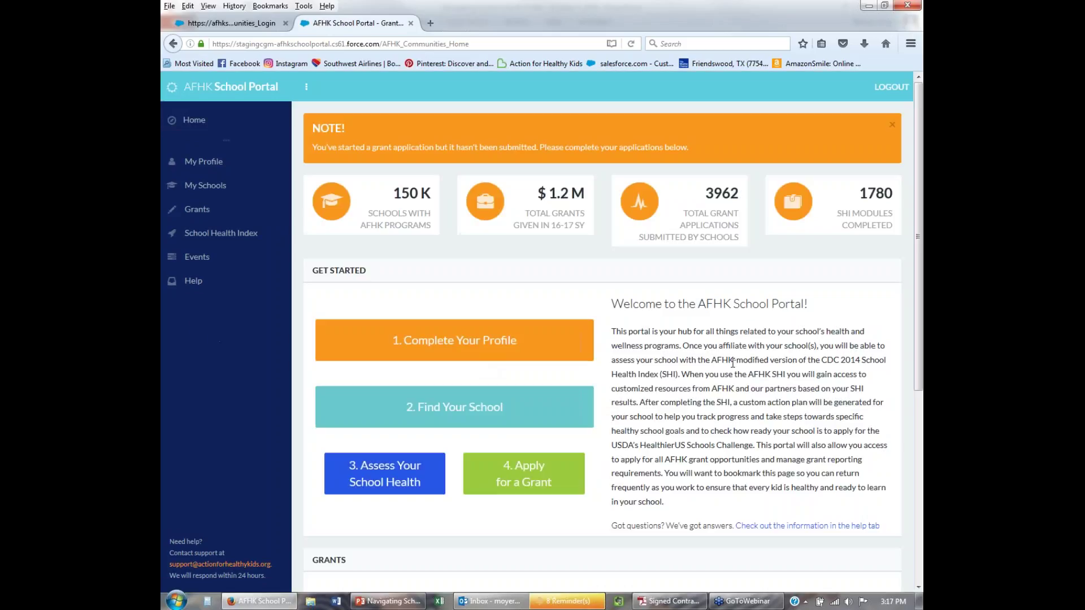
{"action": "scroll", "coordinate": [577, 451], "scroll_direction": "down", "scroll_amount": 5}
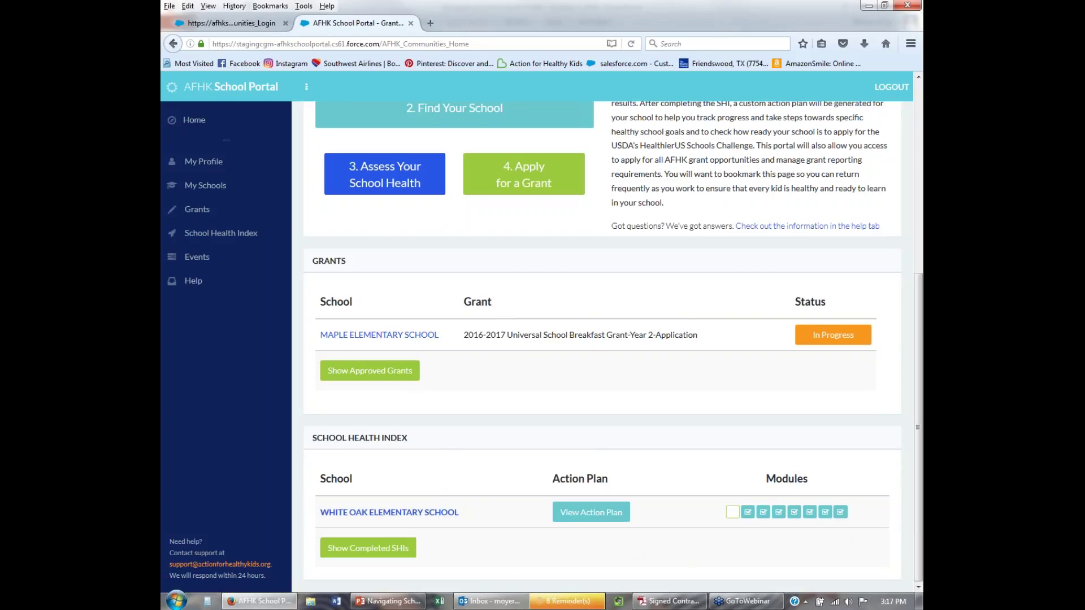
{"action": "scroll", "coordinate": [581, 311], "scroll_direction": "up", "scroll_amount": 3}
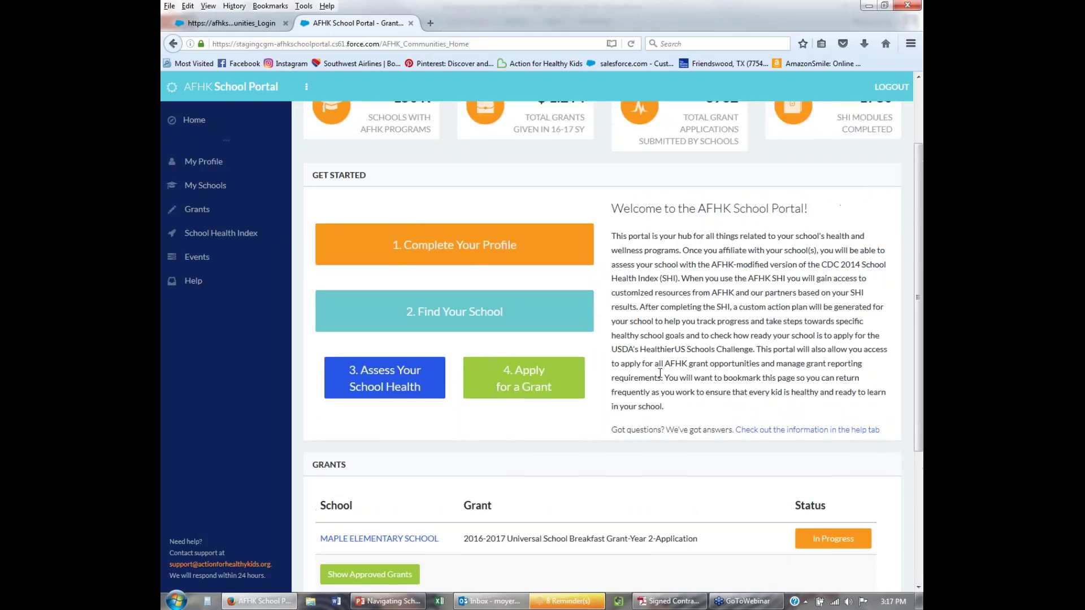
{"action": "scroll", "coordinate": [648, 378], "scroll_direction": "down", "scroll_amount": 4}
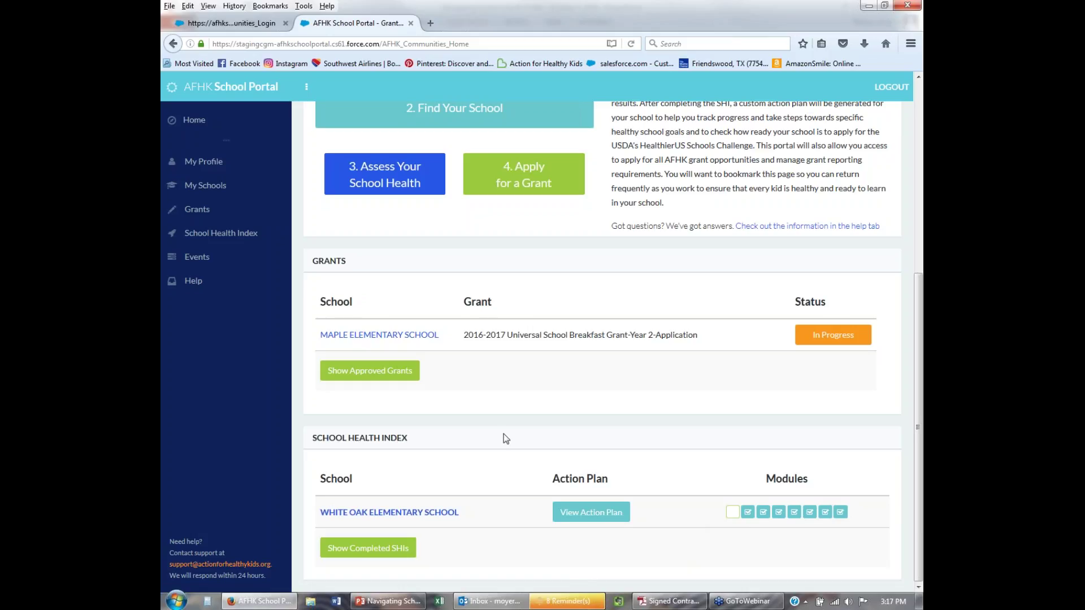
{"action": "scroll", "coordinate": [528, 445], "scroll_direction": "up", "scroll_amount": 3}
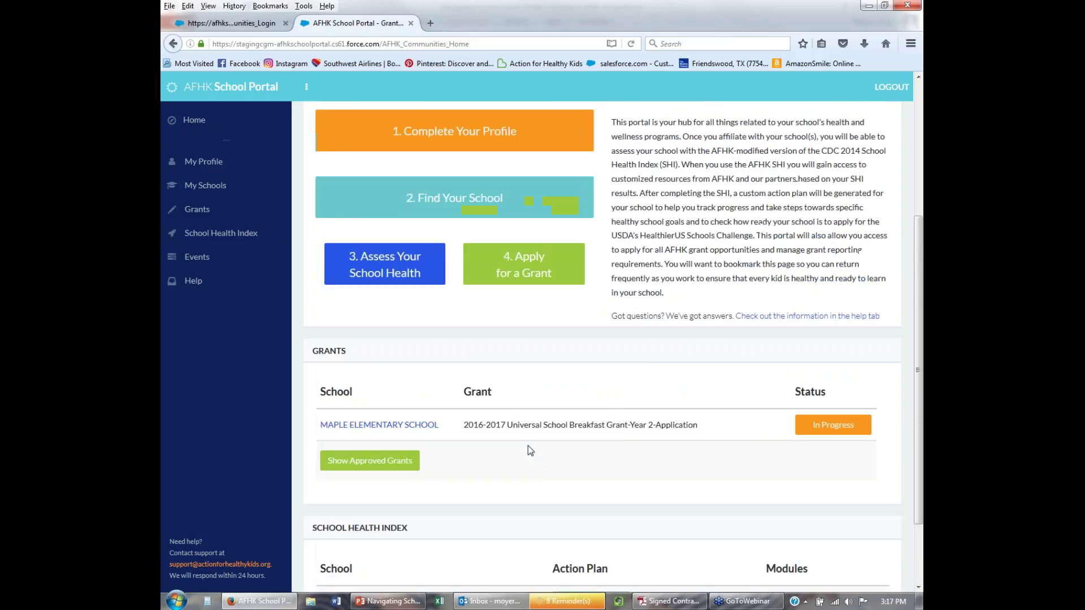
{"action": "scroll", "coordinate": [528, 445], "scroll_direction": "up", "scroll_amount": 5}
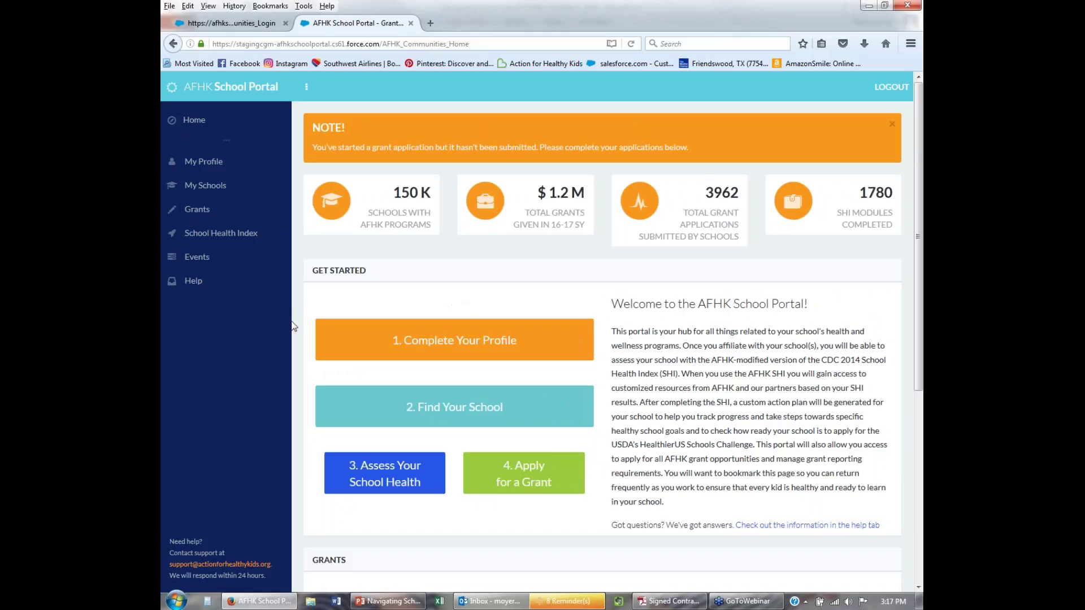
{"action": "left_click", "coordinate": [197, 212]}
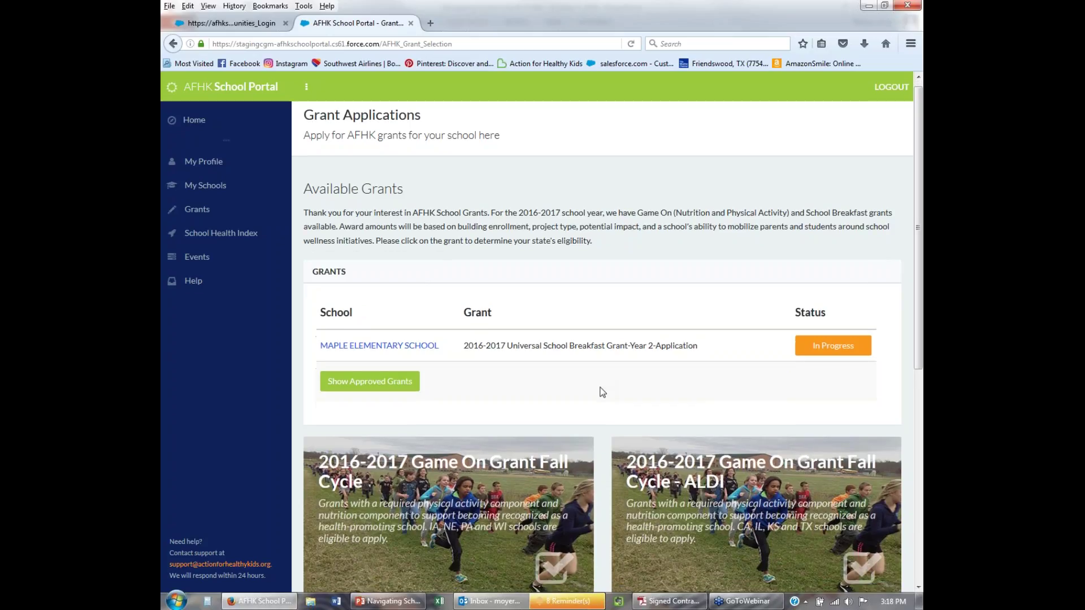
{"action": "scroll", "coordinate": [602, 392], "scroll_direction": "down", "scroll_amount": 3}
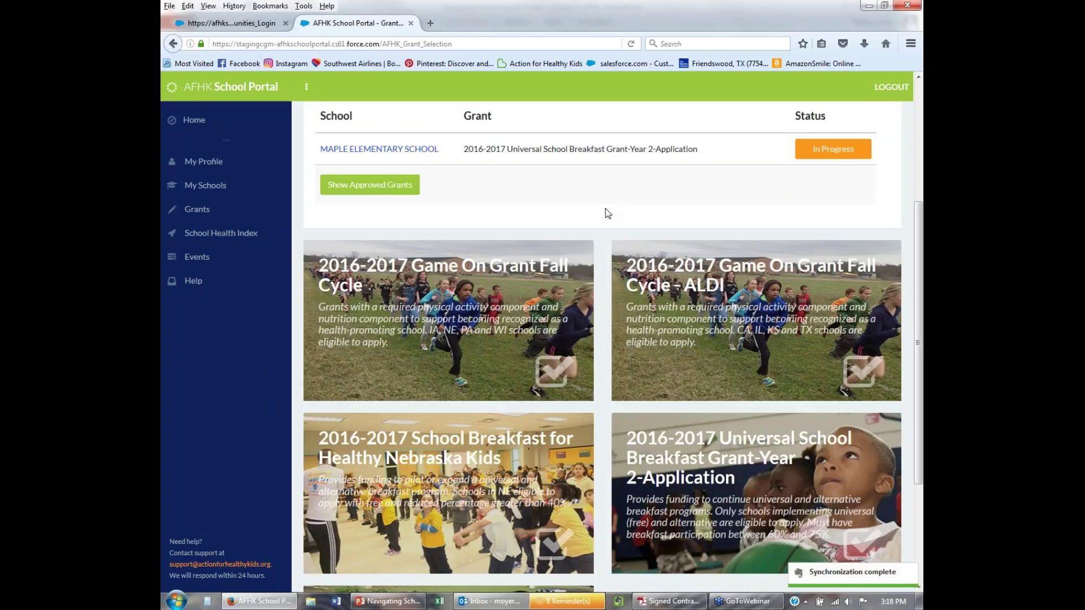
{"action": "scroll", "coordinate": [605, 246], "scroll_direction": "down", "scroll_amount": 2}
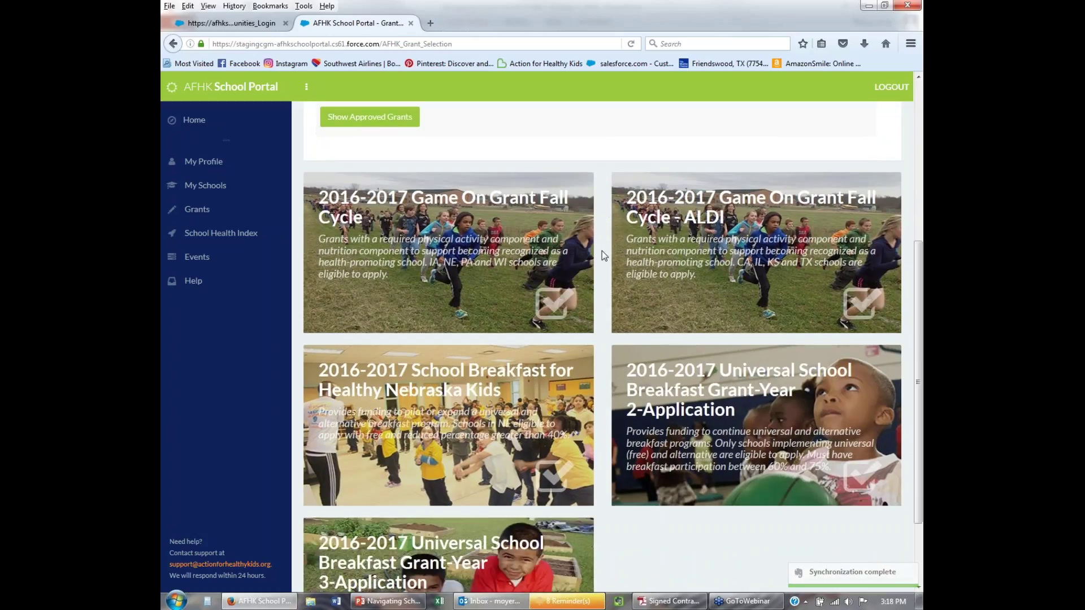
{"action": "scroll", "coordinate": [600, 256], "scroll_direction": "down", "scroll_amount": 2}
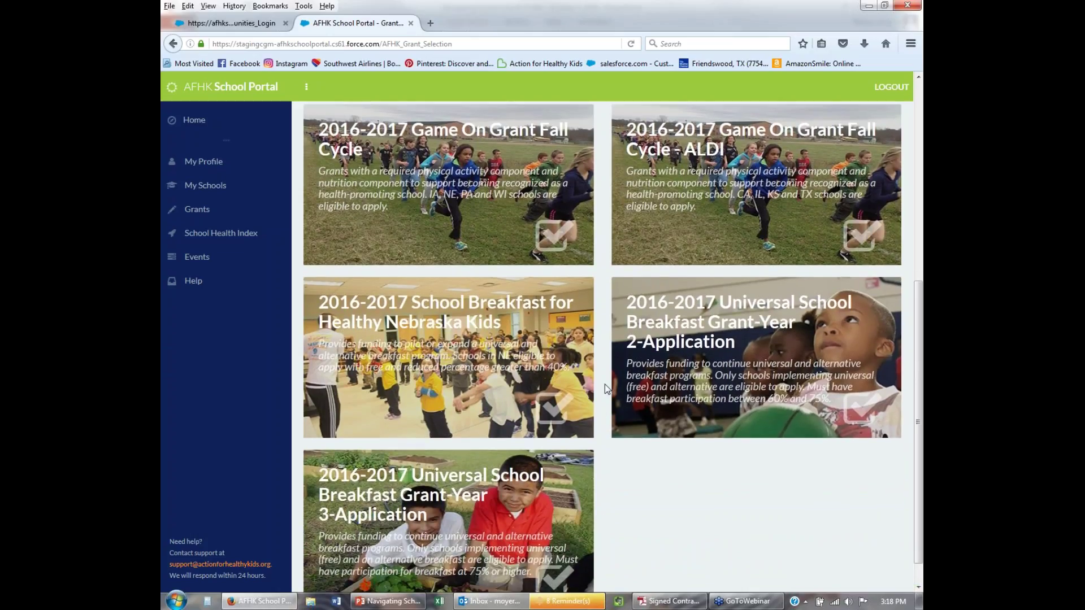
{"action": "scroll", "coordinate": [605, 385], "scroll_direction": "up", "scroll_amount": 1}
{"action": "scroll", "coordinate": [604, 387], "scroll_direction": "up", "scroll_amount": 1}
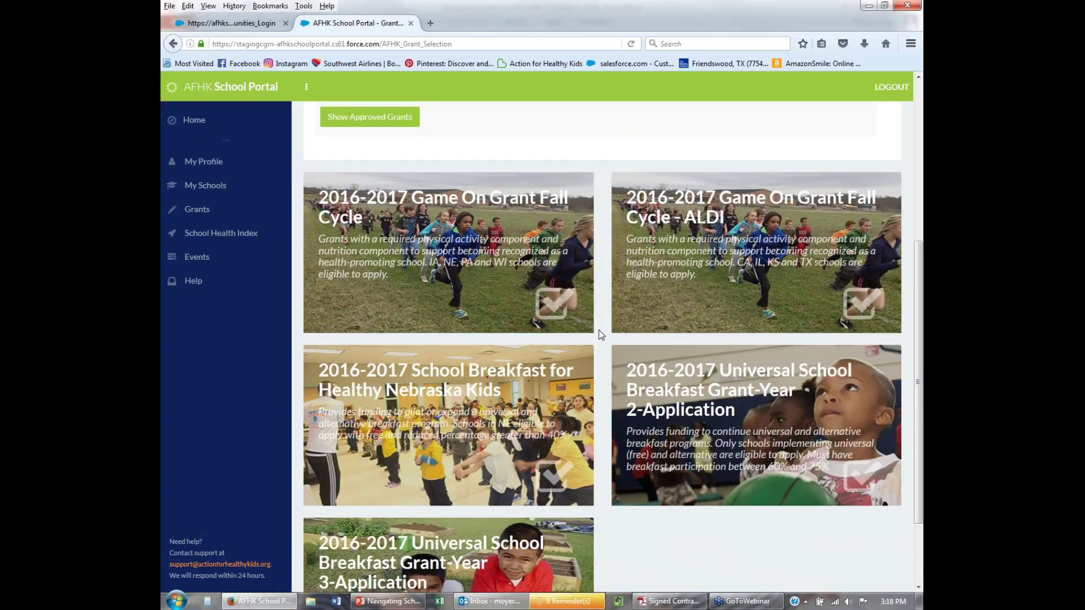
{"action": "scroll", "coordinate": [600, 334], "scroll_direction": "up", "scroll_amount": 2}
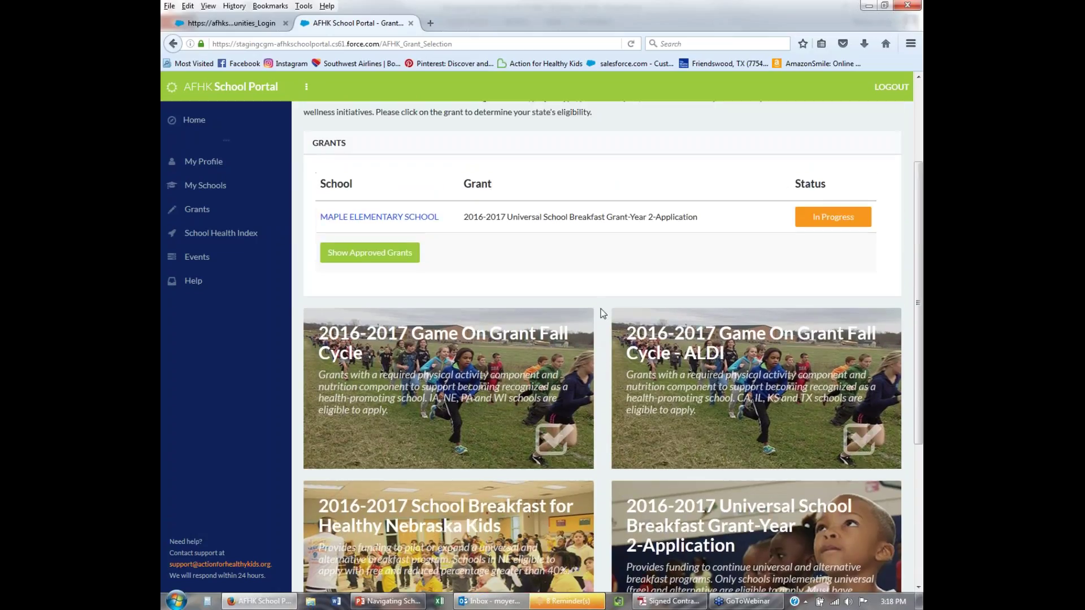
{"action": "scroll", "coordinate": [603, 411], "scroll_direction": "up", "scroll_amount": 2}
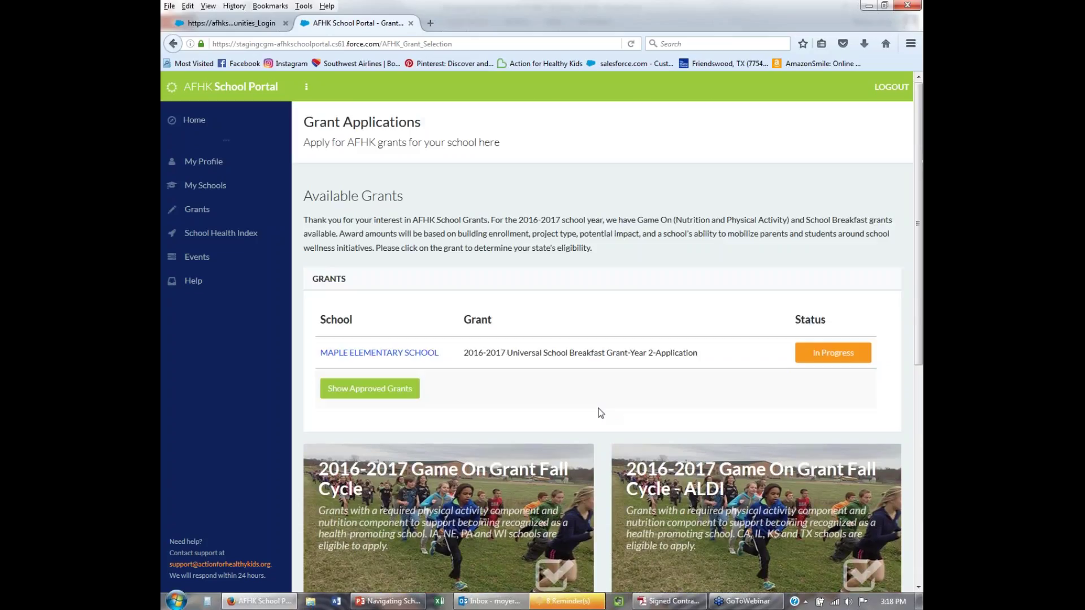
{"action": "scroll", "coordinate": [600, 413], "scroll_direction": "down", "scroll_amount": 3}
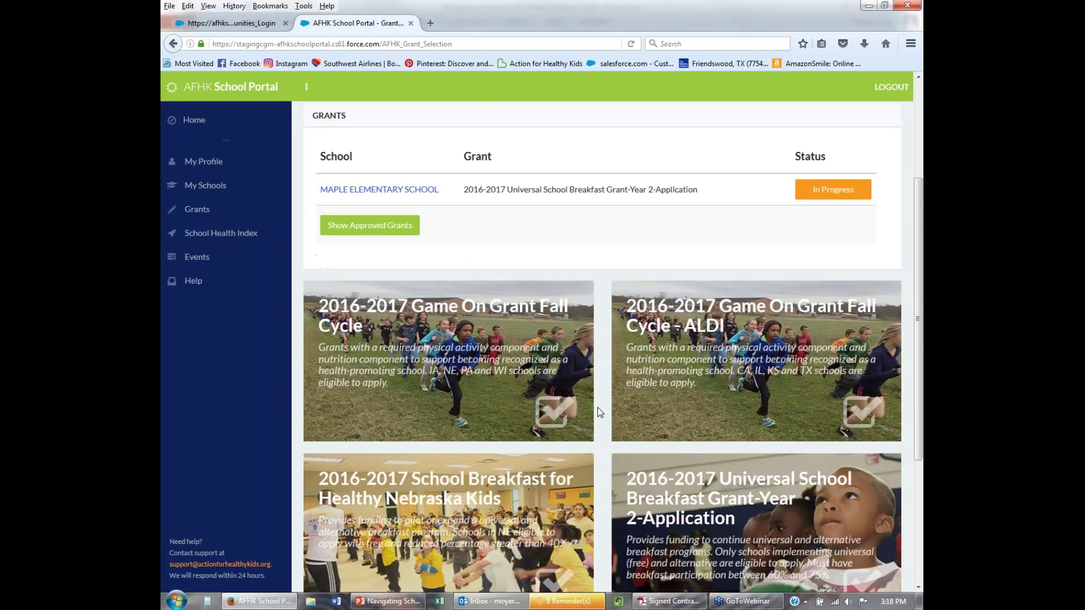
Show the details of the 2016-2017 Game On Grant Fall Cycle card.
{"action": "left_click", "coordinate": [539, 368]}
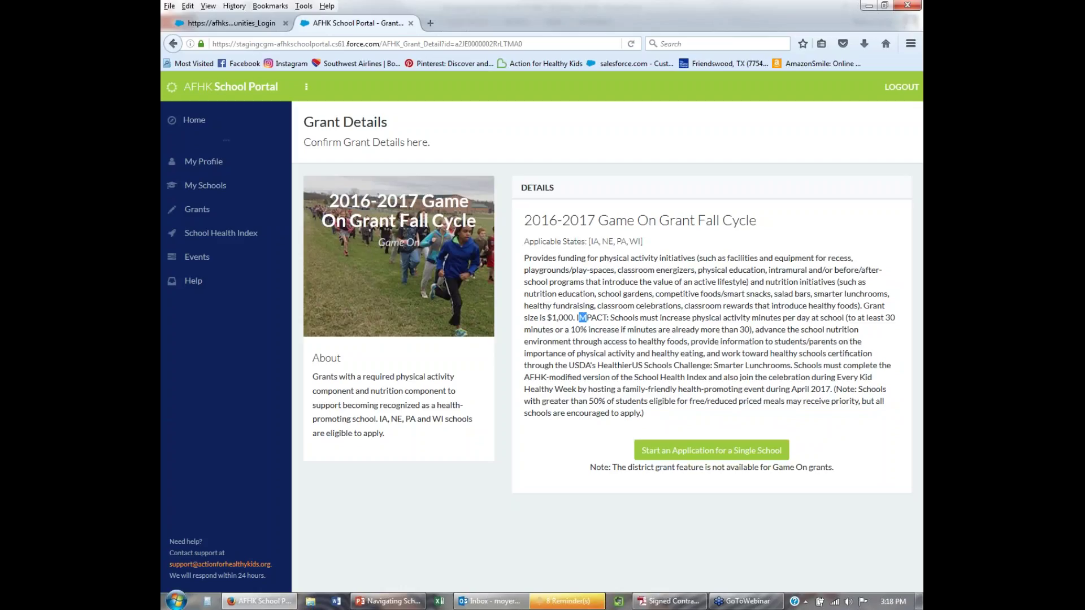
Highlight the IMPACT and school nutrition requirements, then start a single-school Game On application.
{"action": "left_click_drag", "start_coordinate": [578, 317], "coordinate": [595, 328]}
{"action": "left_click", "coordinate": [612, 341]}
{"action": "left_click_drag", "start_coordinate": [755, 329], "coordinate": [846, 327]}
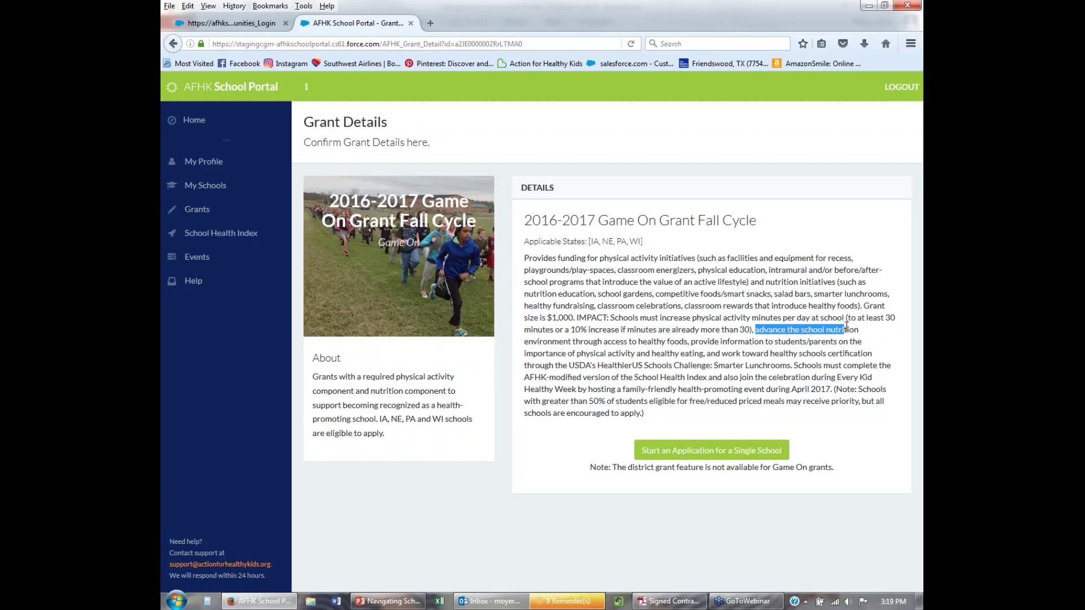
{"action": "left_click", "coordinate": [643, 344]}
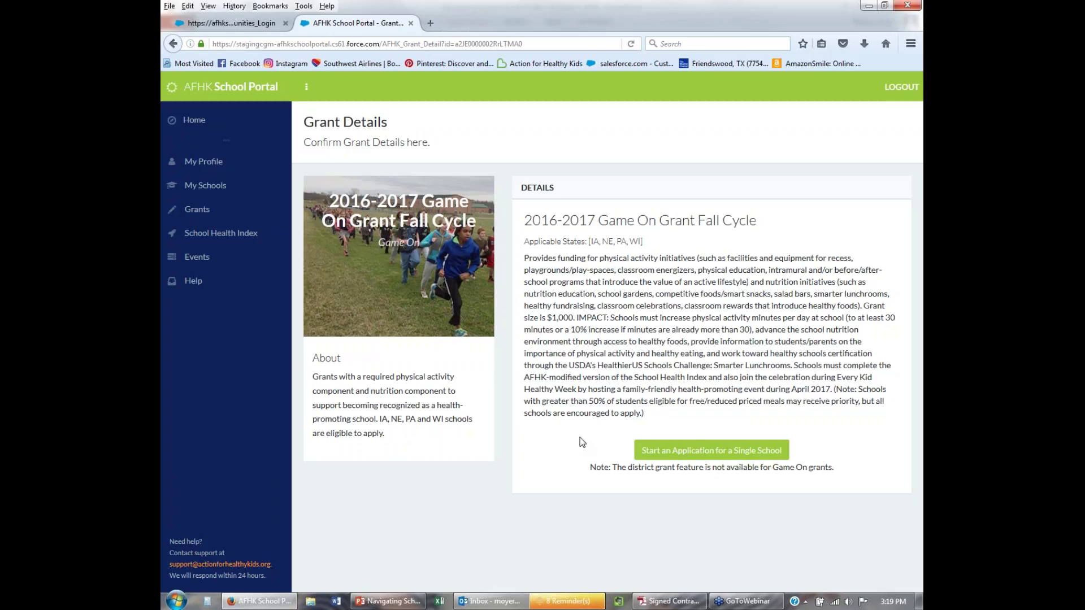
{"action": "left_click", "coordinate": [699, 451]}
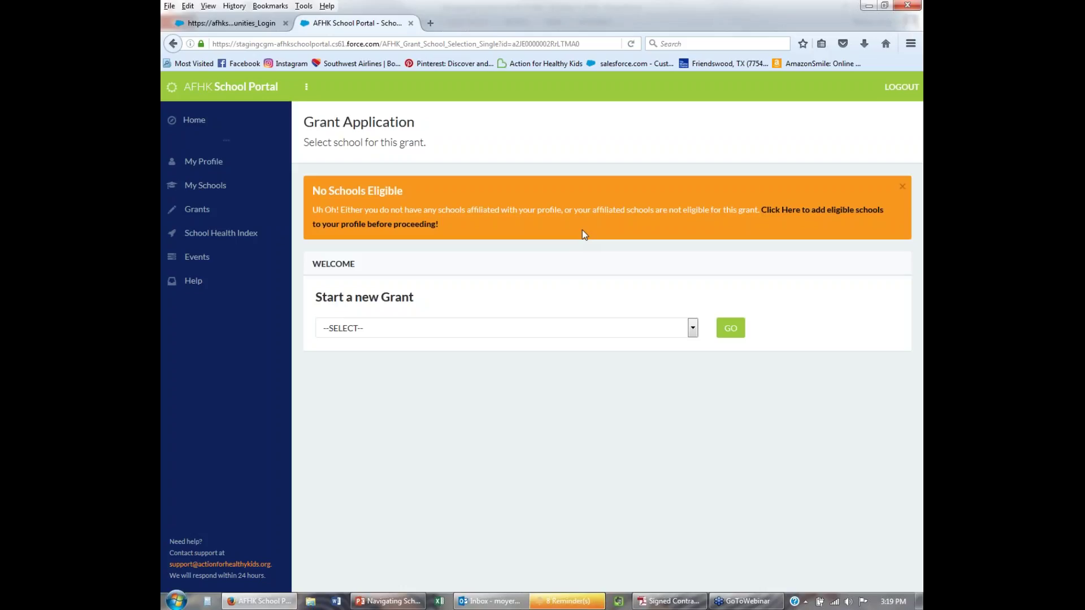
Follow the add-eligible-schools link to the profile, then go back three pages to the grants list.
{"action": "left_click", "coordinate": [815, 217]}
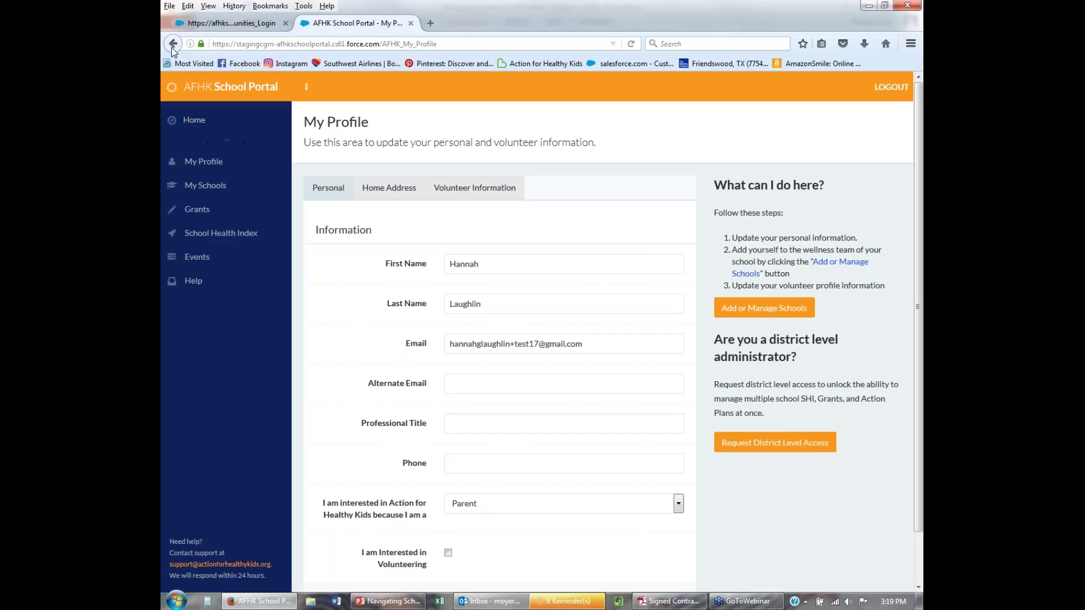
{"action": "left_click", "coordinate": [173, 46]}
{"action": "left_click", "coordinate": [173, 45]}
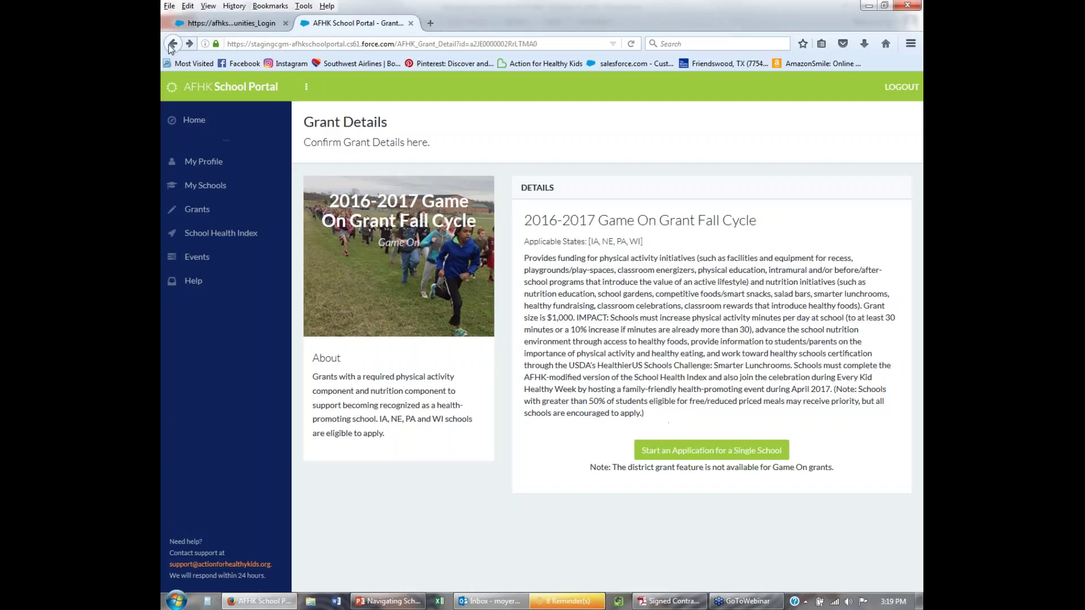
{"action": "left_click", "coordinate": [168, 44]}
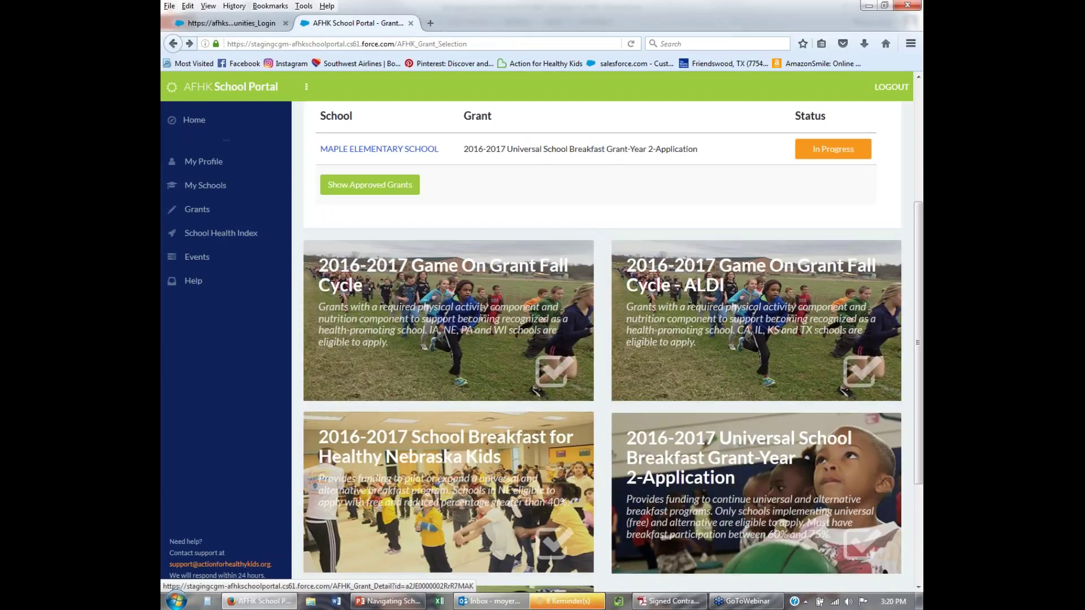
Start a single-school application for the 2016-2017 Universal School Breakfast Grant-Year 2.
{"action": "scroll", "coordinate": [706, 412], "scroll_direction": "down", "scroll_amount": 2}
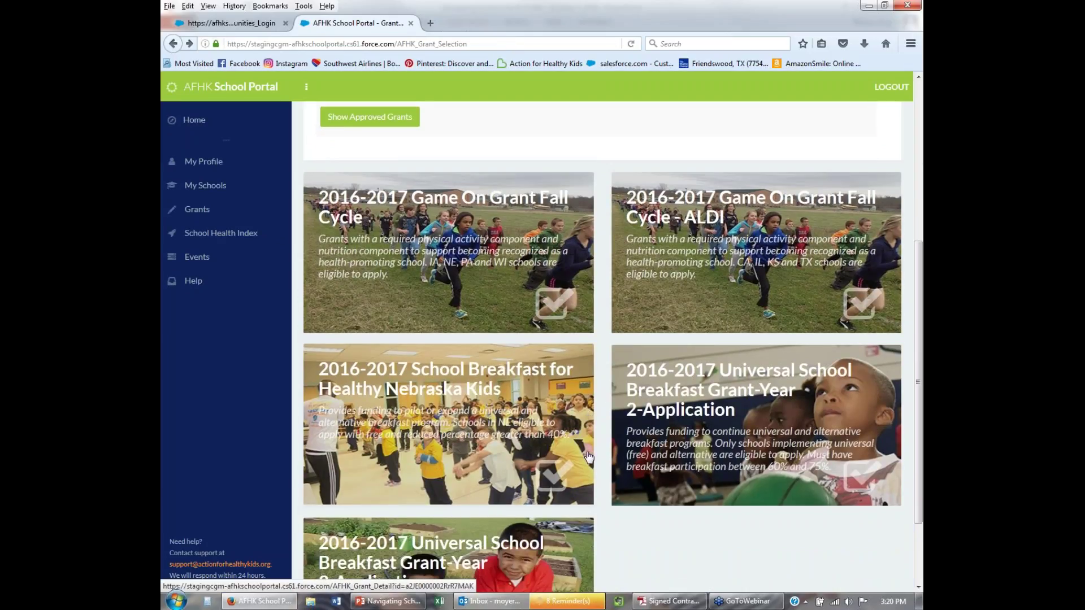
{"action": "left_click", "coordinate": [744, 427]}
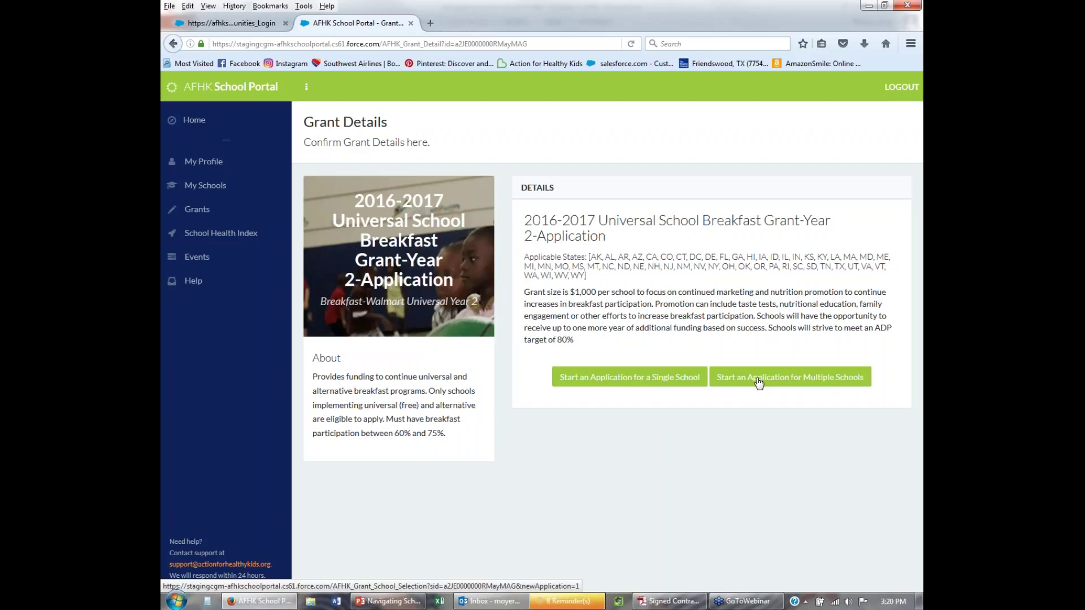
{"action": "left_click", "coordinate": [614, 380]}
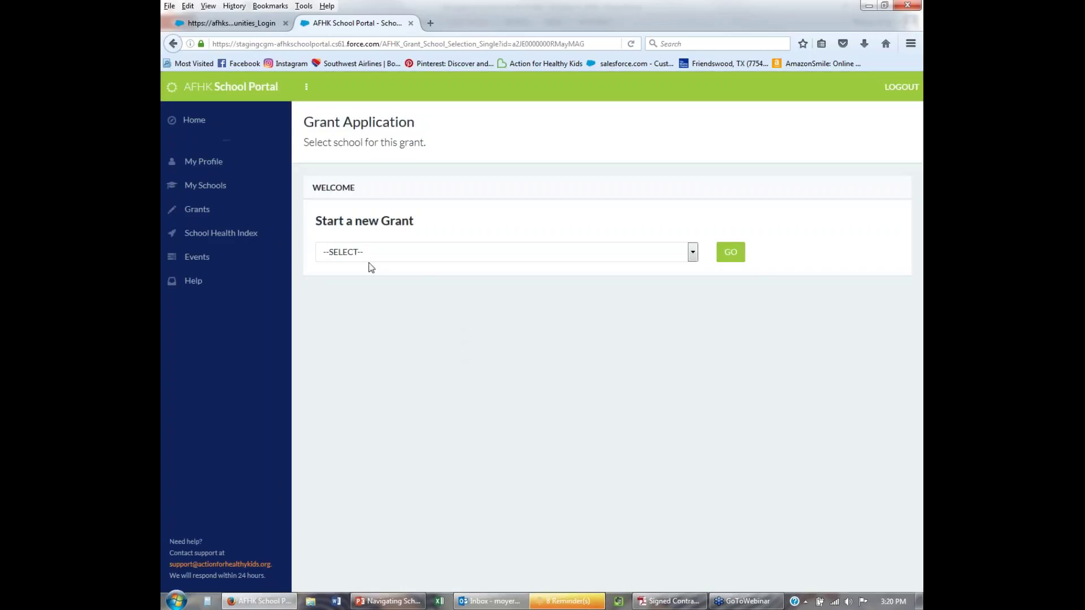
Choose CEDAR ELEMENTARY SCHOOL as the applying school and continue with GO.
{"action": "left_click", "coordinate": [470, 255]}
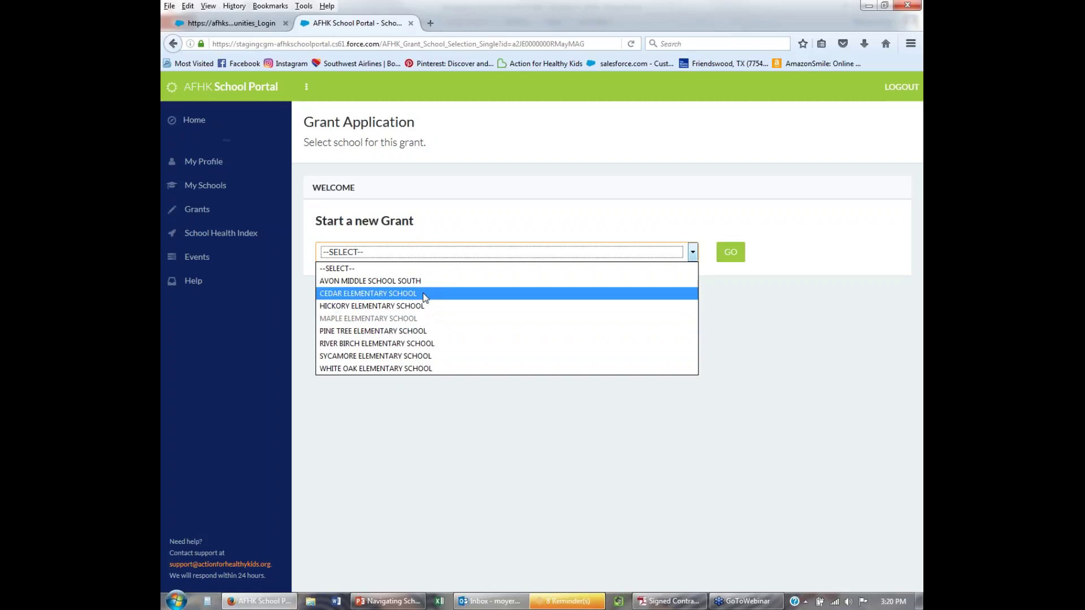
{"action": "left_click", "coordinate": [423, 293]}
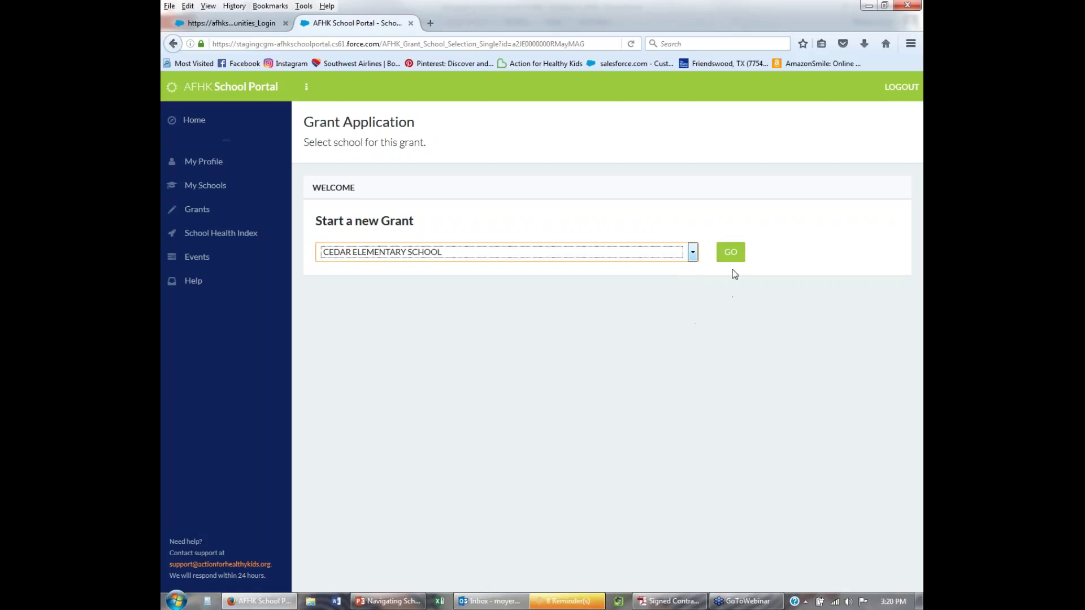
{"action": "left_click", "coordinate": [730, 252]}
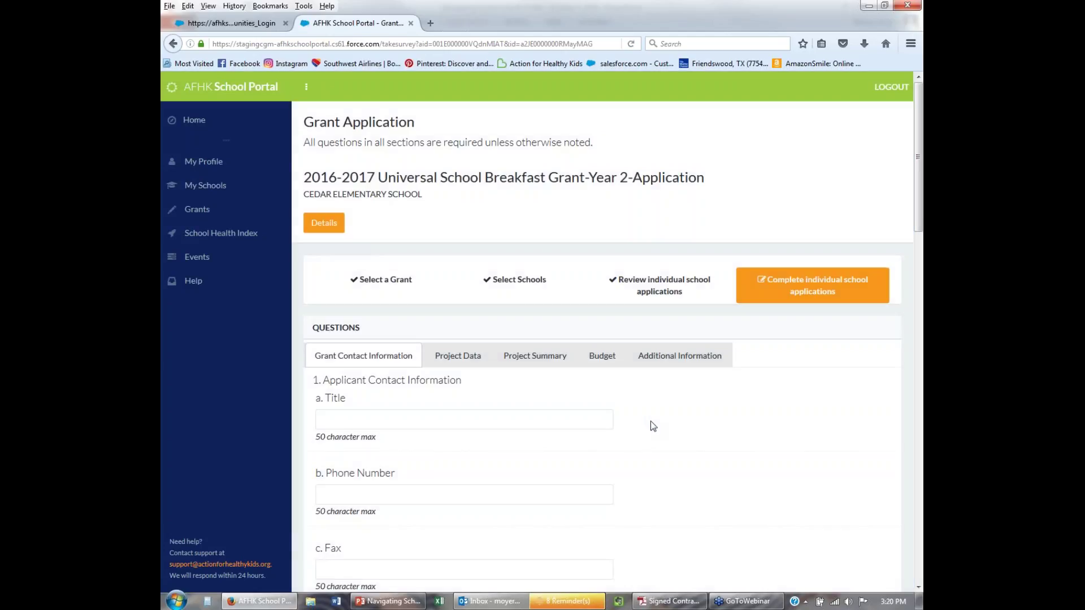
{"action": "scroll", "coordinate": [680, 420], "scroll_direction": "down", "scroll_amount": 6}
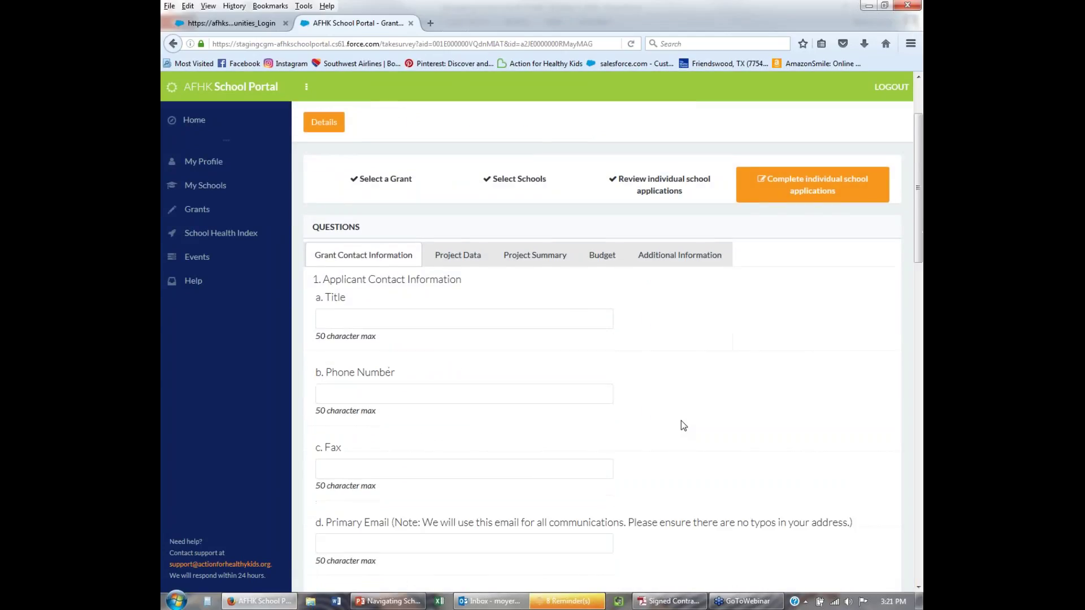
{"action": "scroll", "coordinate": [680, 420], "scroll_direction": "down", "scroll_amount": 10}
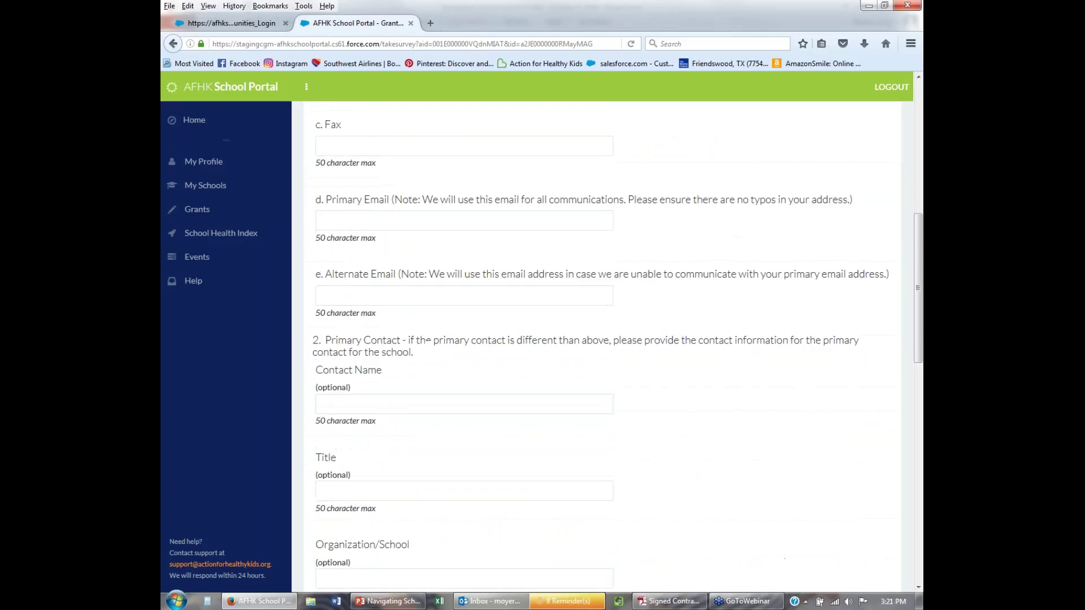
{"action": "scroll", "coordinate": [680, 420], "scroll_direction": "down", "scroll_amount": 2}
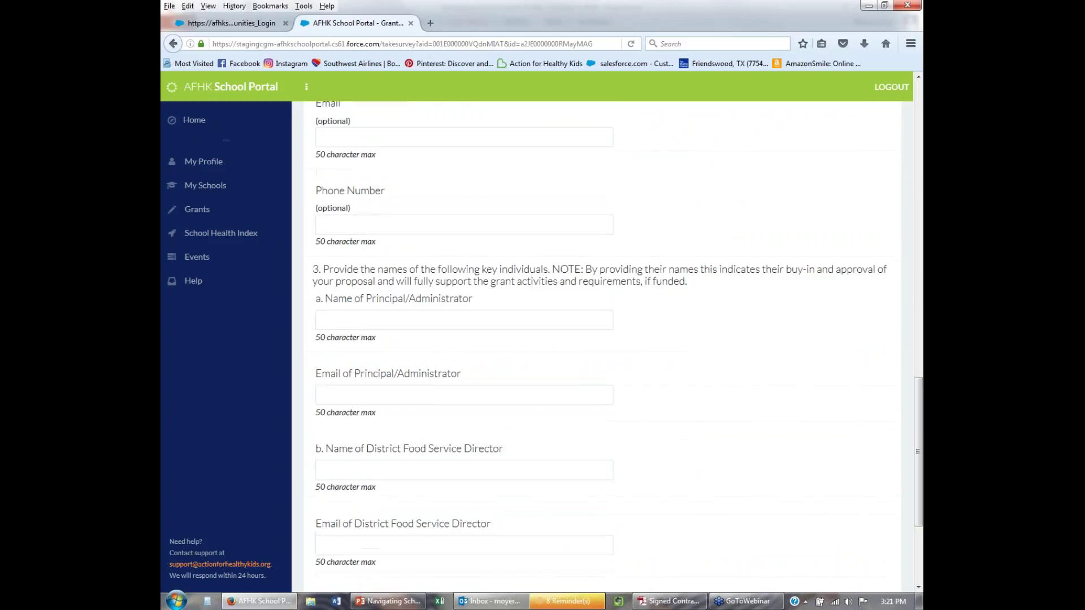
{"action": "scroll", "coordinate": [680, 420], "scroll_direction": "down", "scroll_amount": 2}
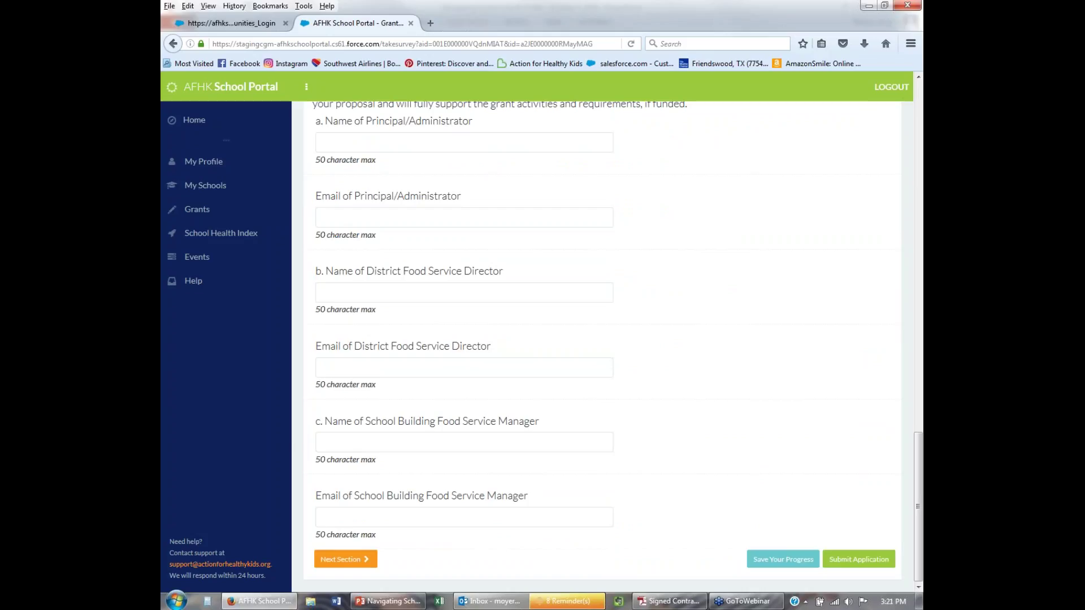
{"action": "scroll", "coordinate": [602, 345], "scroll_direction": "up", "scroll_amount": 3}
{"action": "scroll", "coordinate": [602, 339], "scroll_direction": "up", "scroll_amount": 20}
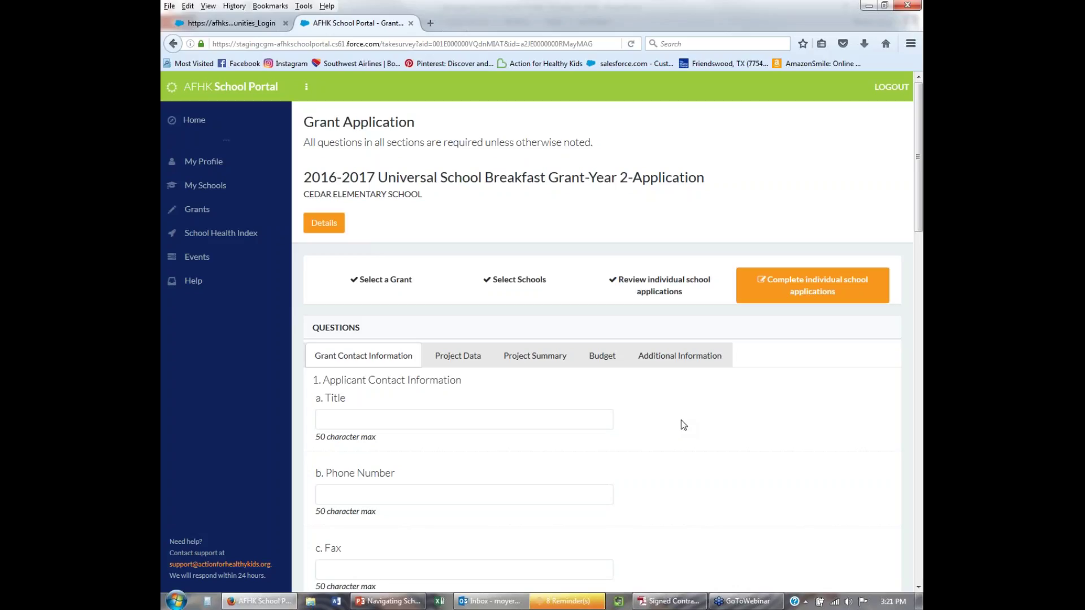
{"action": "scroll", "coordinate": [681, 420], "scroll_direction": "down", "scroll_amount": 3}
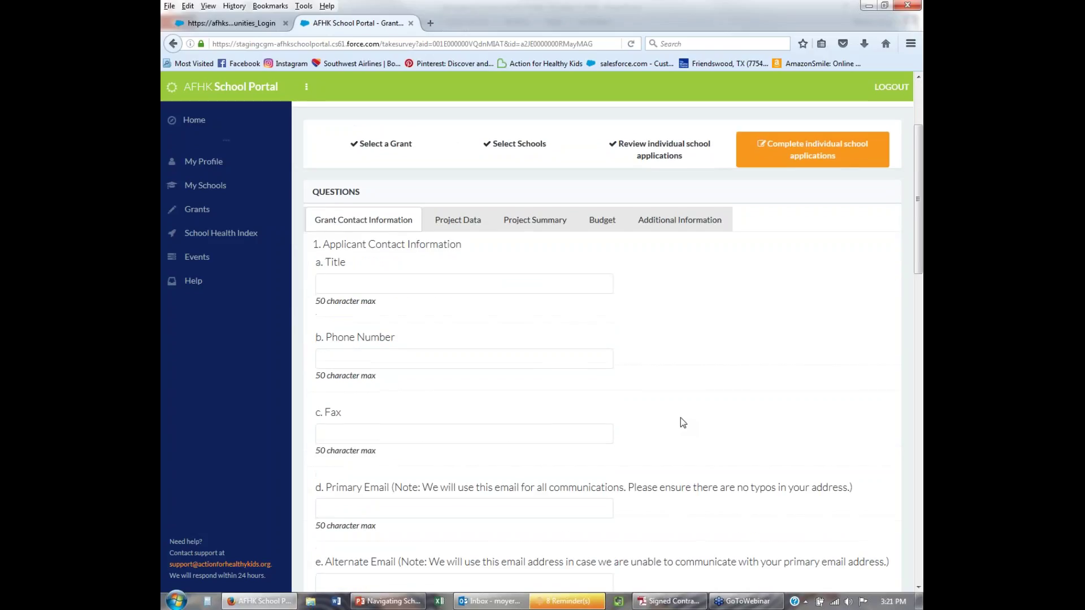
{"action": "scroll", "coordinate": [680, 421], "scroll_direction": "down", "scroll_amount": 5}
{"action": "scroll", "coordinate": [680, 421], "scroll_direction": "down", "scroll_amount": 3}
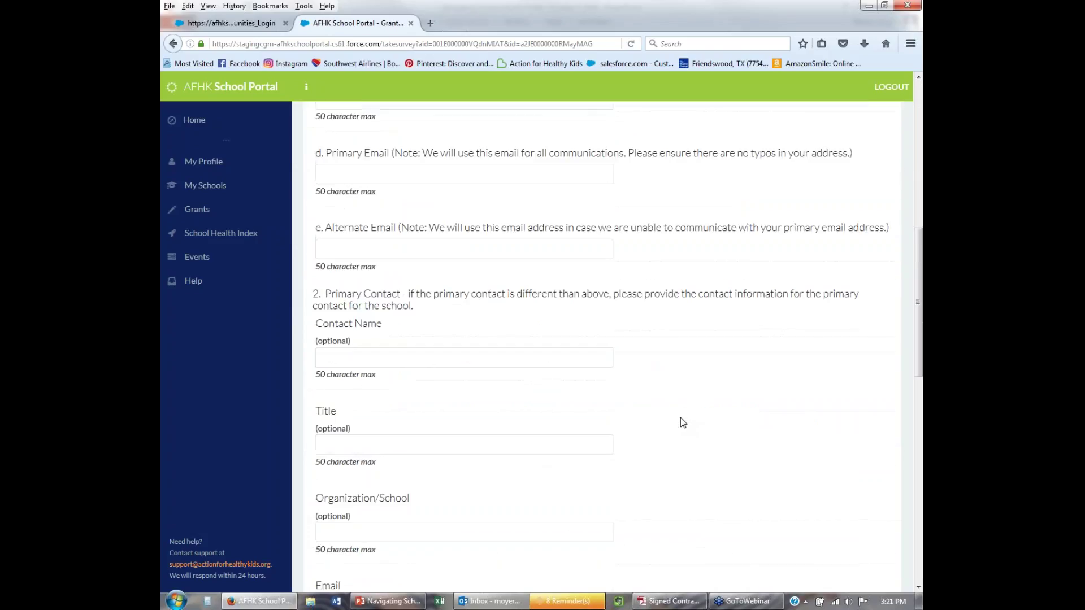
{"action": "scroll", "coordinate": [680, 418], "scroll_direction": "down", "scroll_amount": 6}
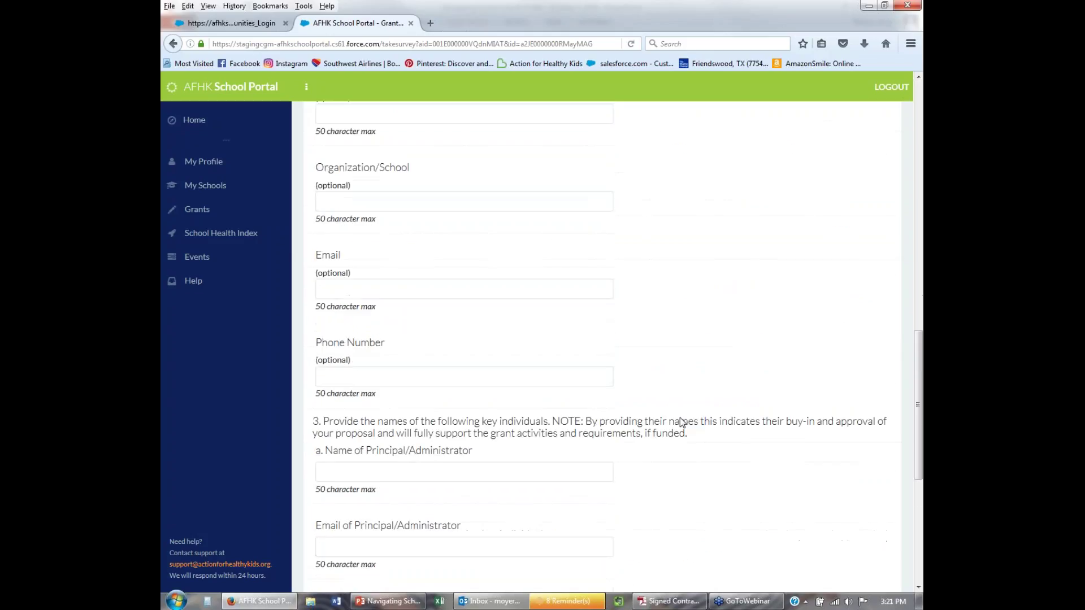
{"action": "scroll", "coordinate": [680, 420], "scroll_direction": "down", "scroll_amount": 4}
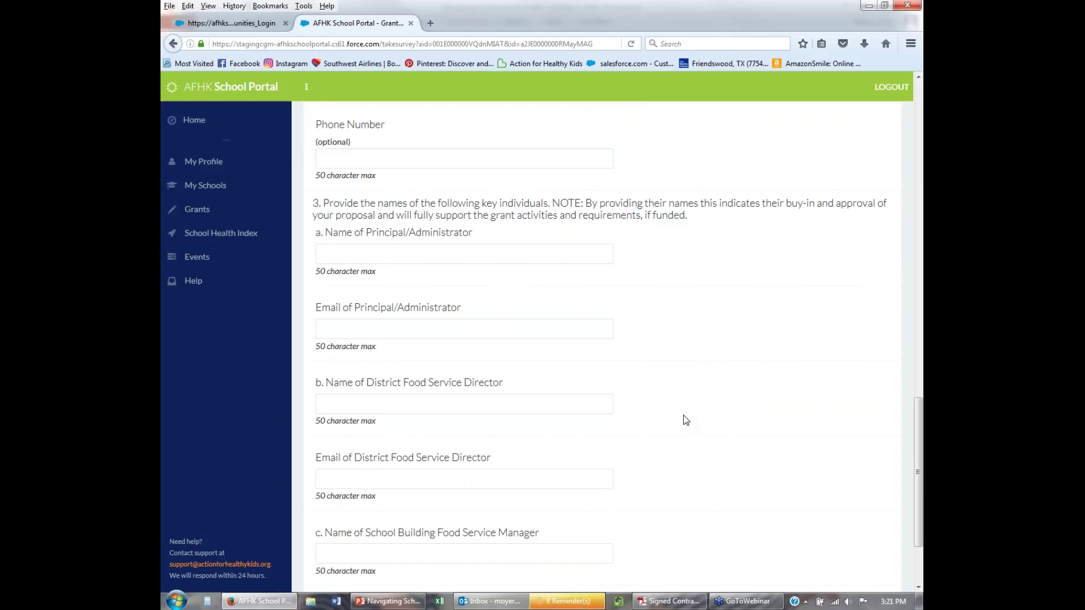
{"action": "scroll", "coordinate": [681, 416], "scroll_direction": "down", "scroll_amount": 2}
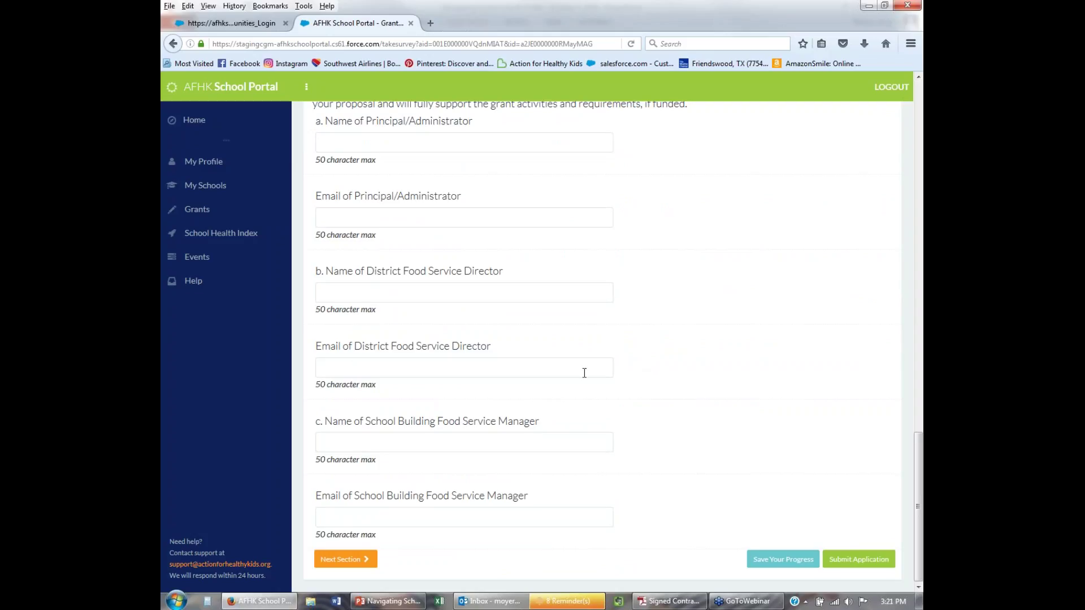
{"action": "scroll", "coordinate": [649, 421], "scroll_direction": "up", "scroll_amount": 8}
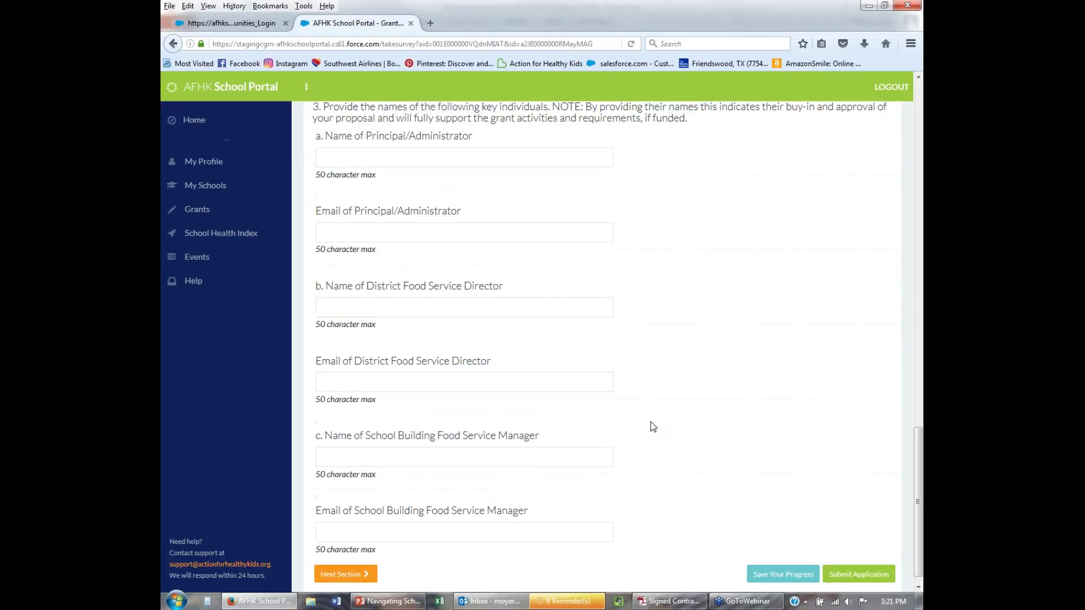
{"action": "scroll", "coordinate": [661, 421], "scroll_direction": "up", "scroll_amount": 12}
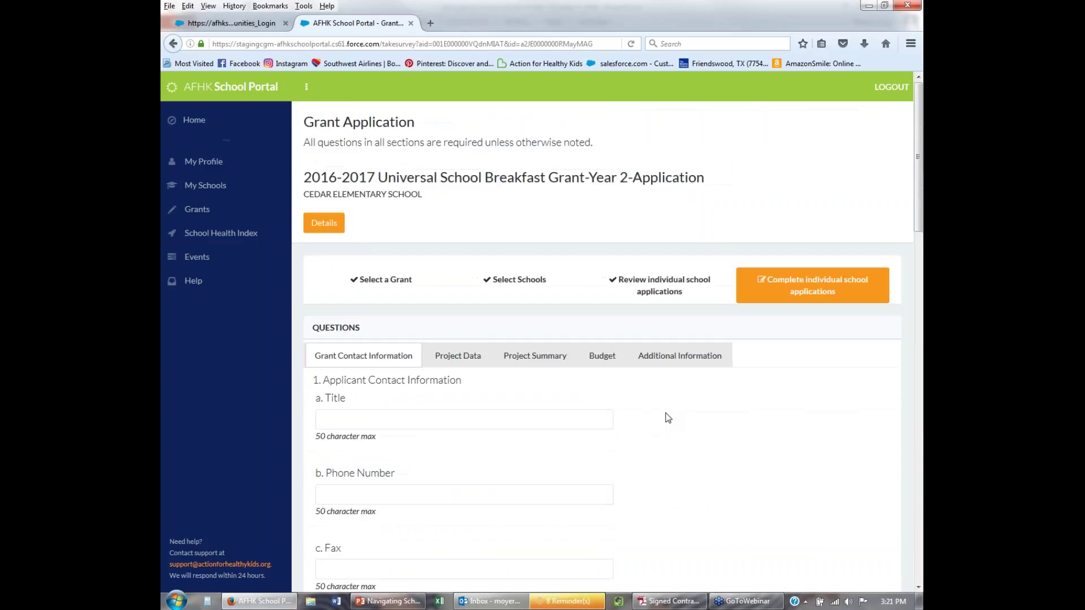
Abandon Cedar Elementary's unsaved grant application and go to the Grant Applications list.
{"action": "left_click", "coordinate": [195, 211]}
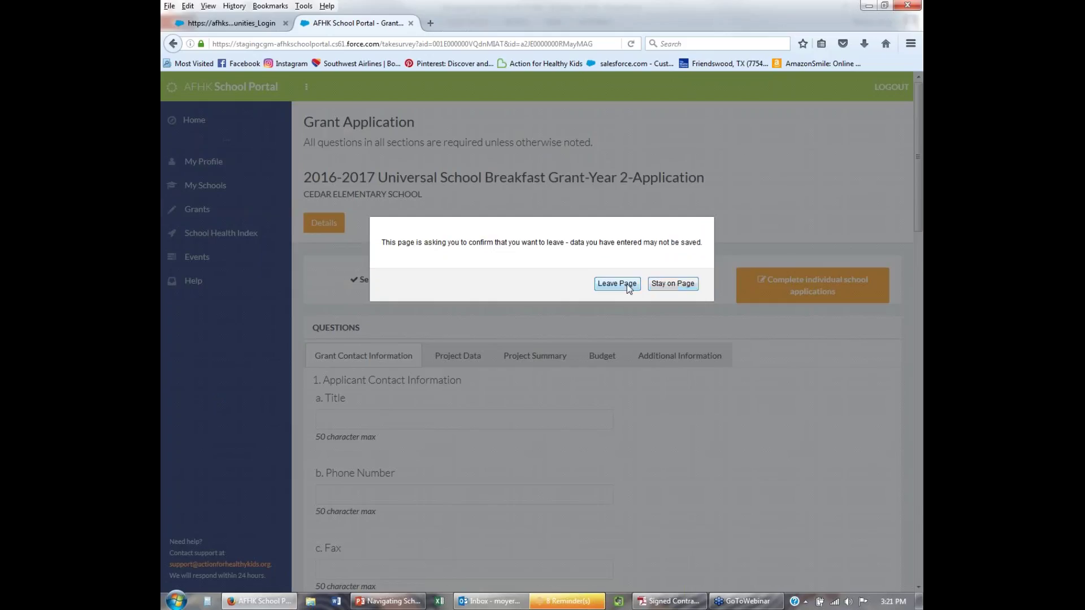
{"action": "left_click", "coordinate": [616, 284]}
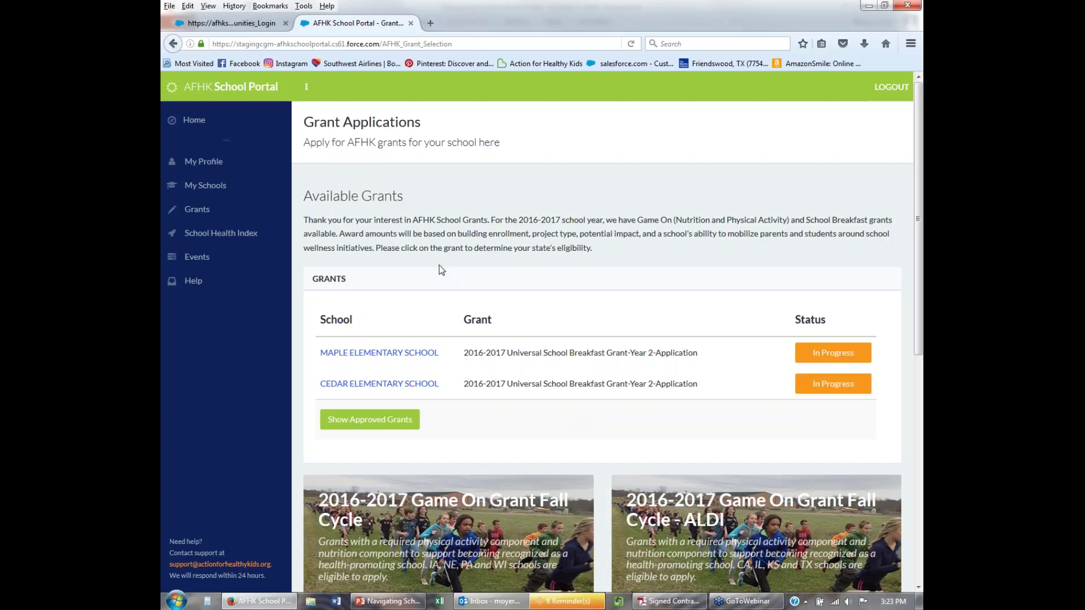
Go through the School Health Index page to the My Schools list of affiliated schools.
{"action": "left_click", "coordinate": [220, 233]}
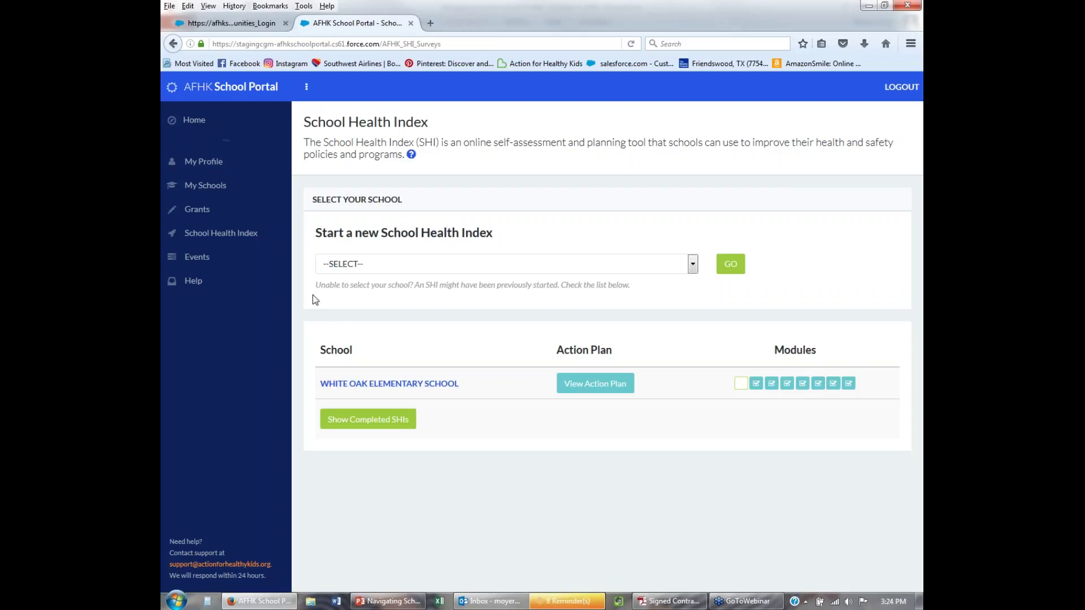
{"action": "left_click", "coordinate": [209, 186]}
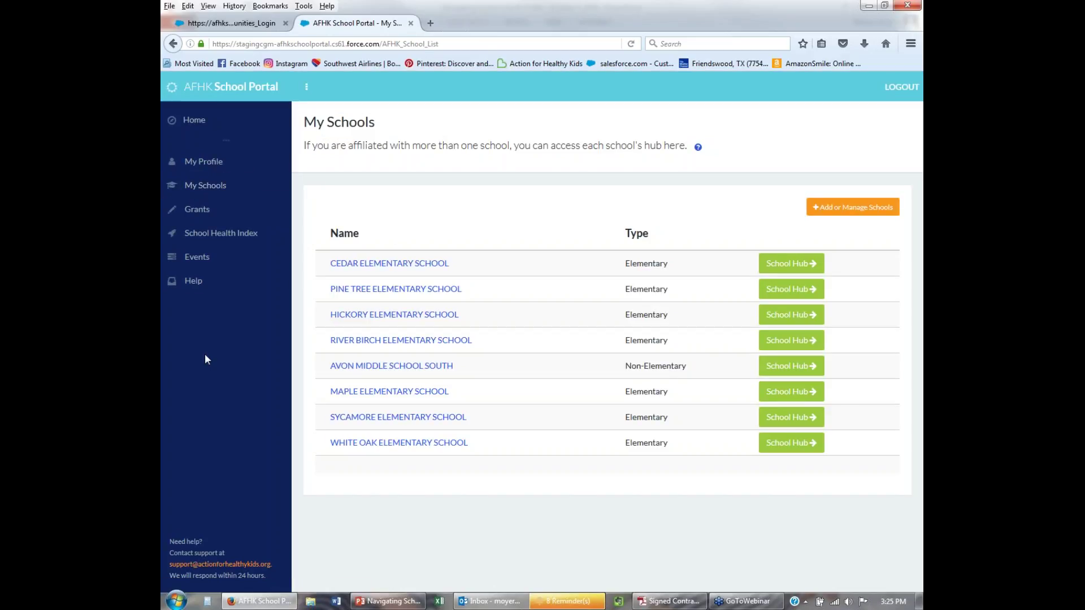
{"action": "left_click", "coordinate": [173, 43]}
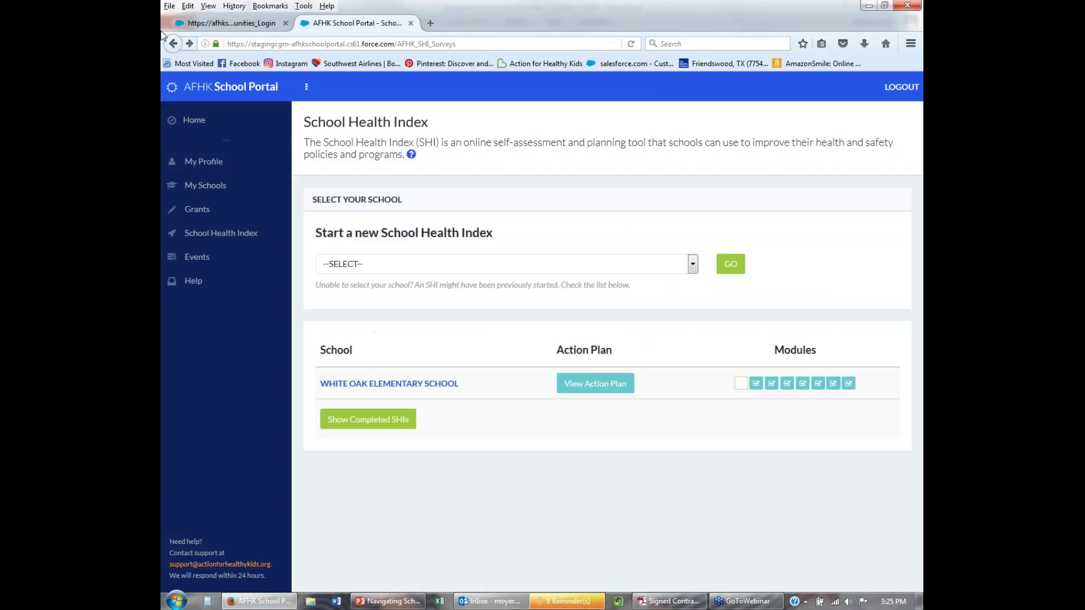
{"action": "left_click", "coordinate": [210, 186]}
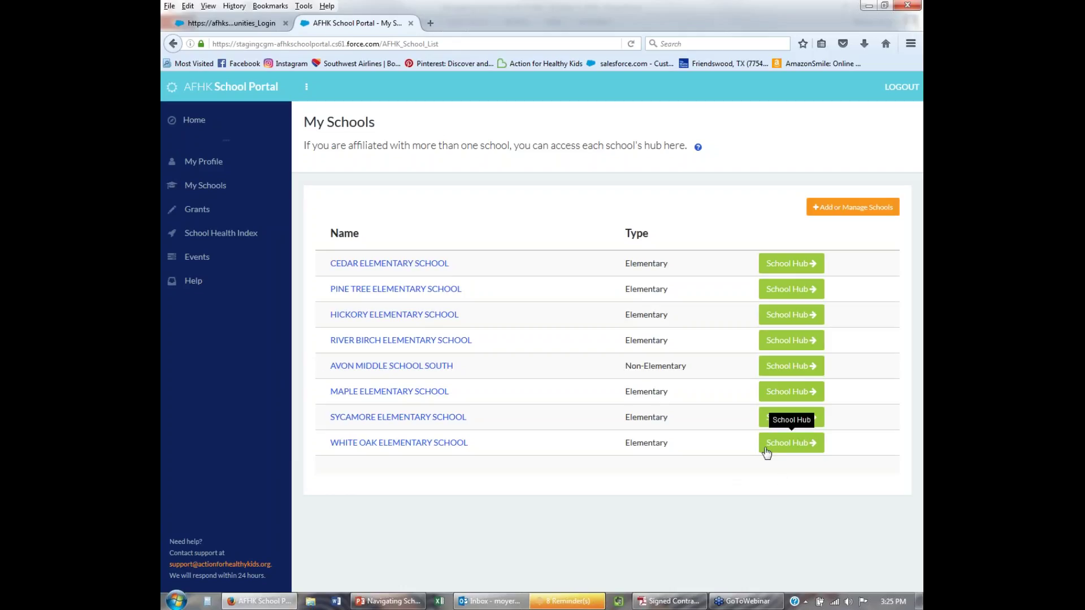
Open White Oak Elementary School's hub, then its wellness team peers page via Invite More Peers.
{"action": "left_click", "coordinate": [805, 445]}
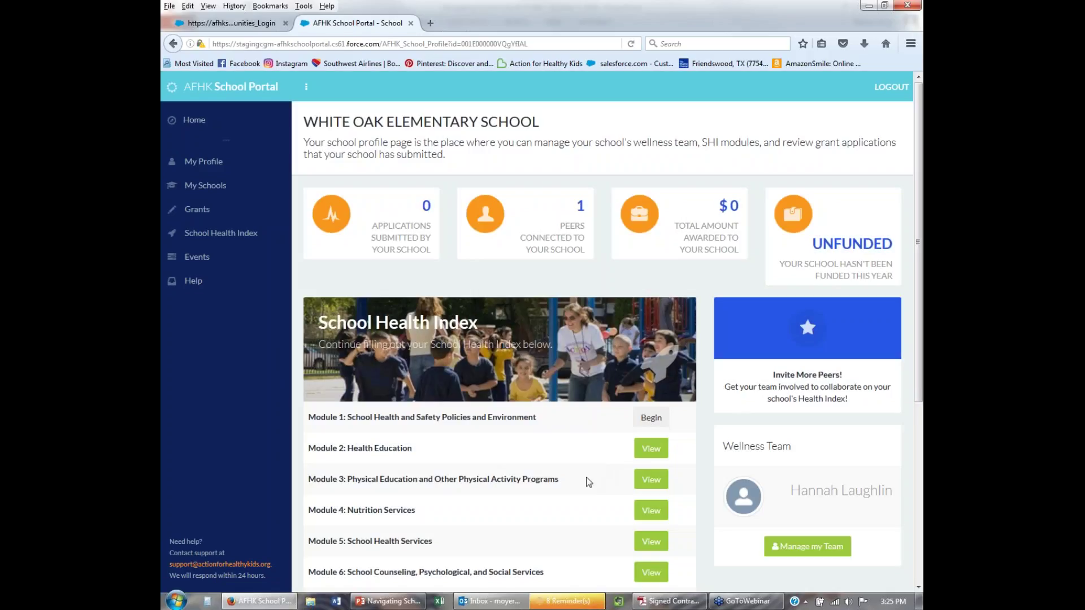
{"action": "scroll", "coordinate": [826, 512], "scroll_direction": "down", "scroll_amount": 2}
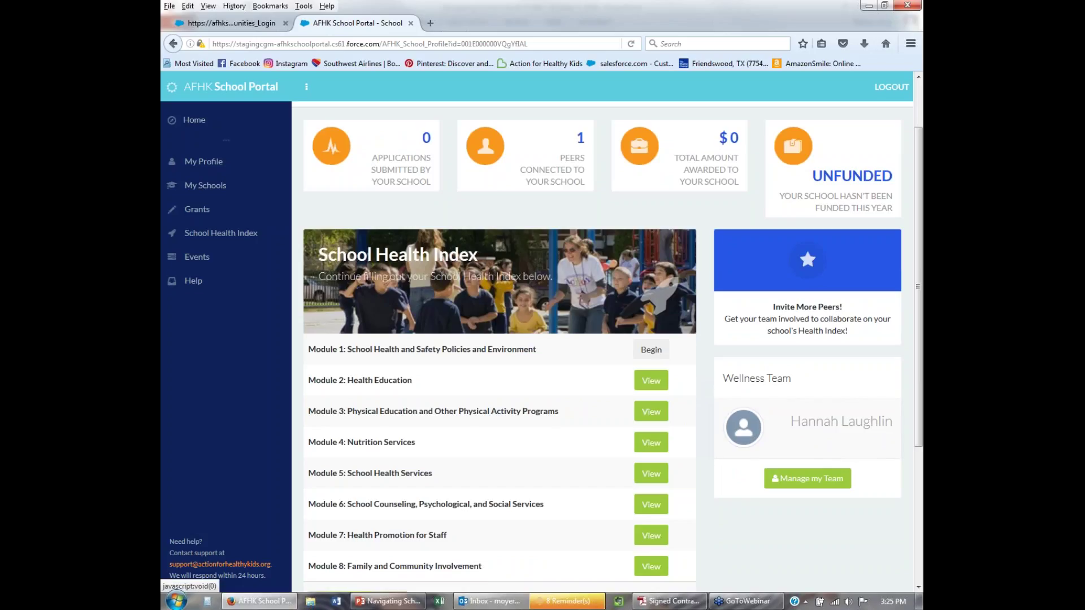
{"action": "scroll", "coordinate": [824, 452], "scroll_direction": "up", "scroll_amount": 2}
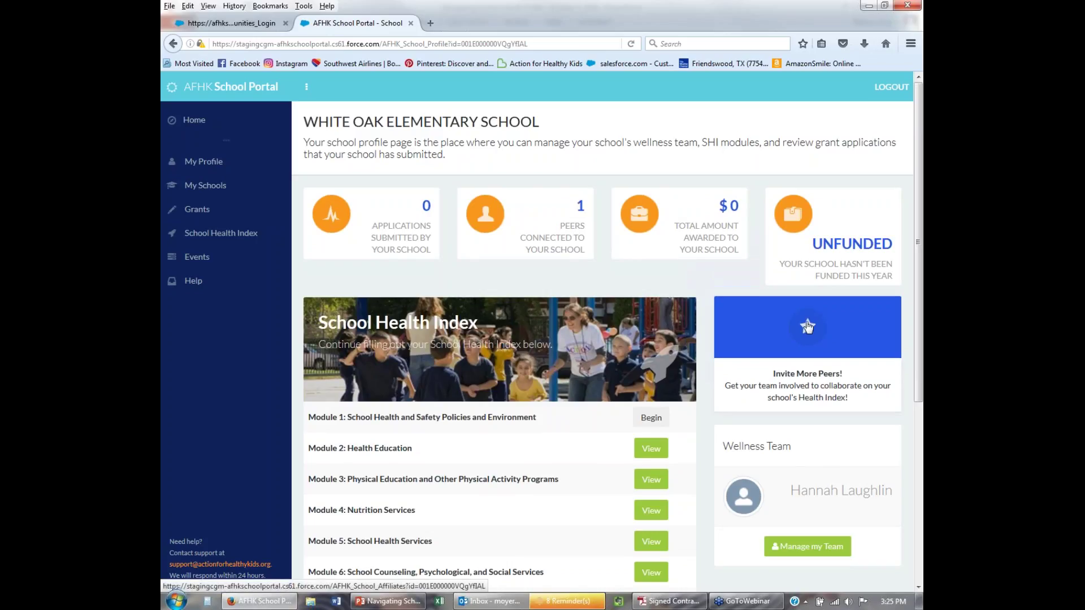
{"action": "left_click", "coordinate": [807, 327]}
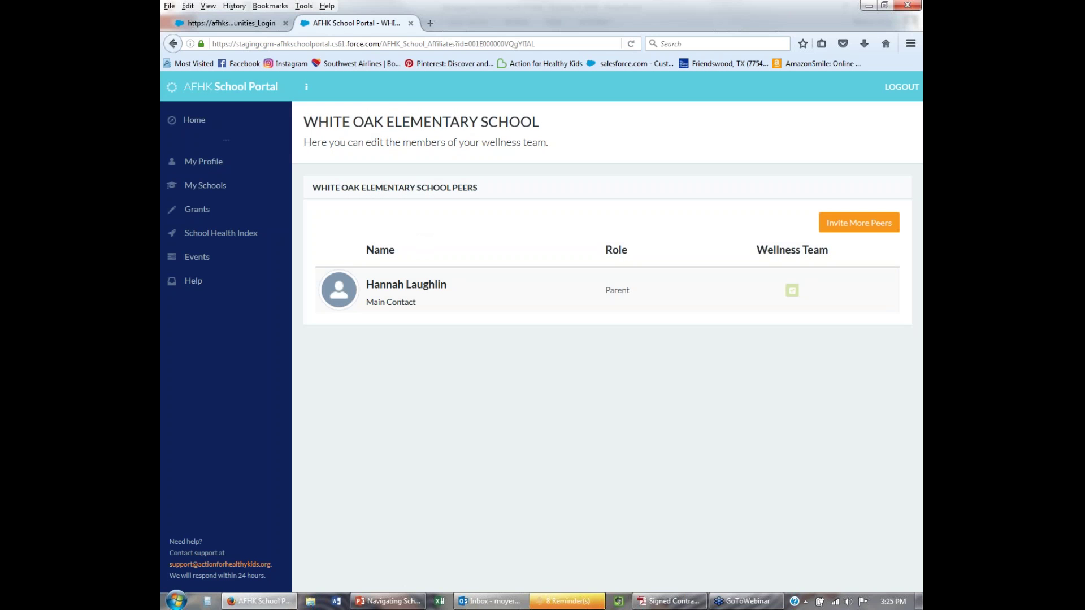
{"action": "left_click", "coordinate": [173, 44]}
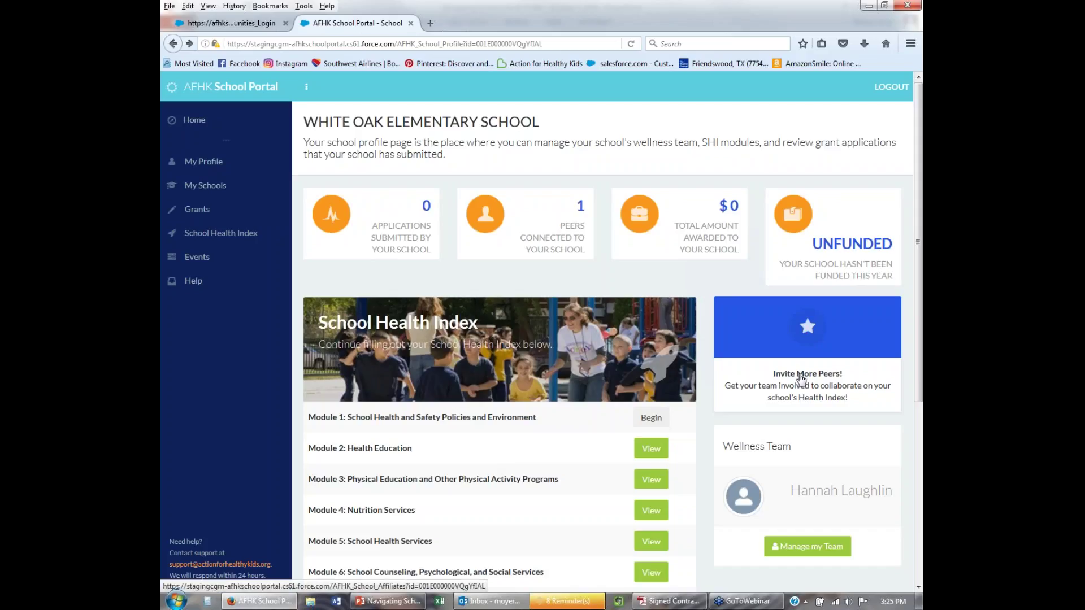
{"action": "left_click", "coordinate": [809, 333]}
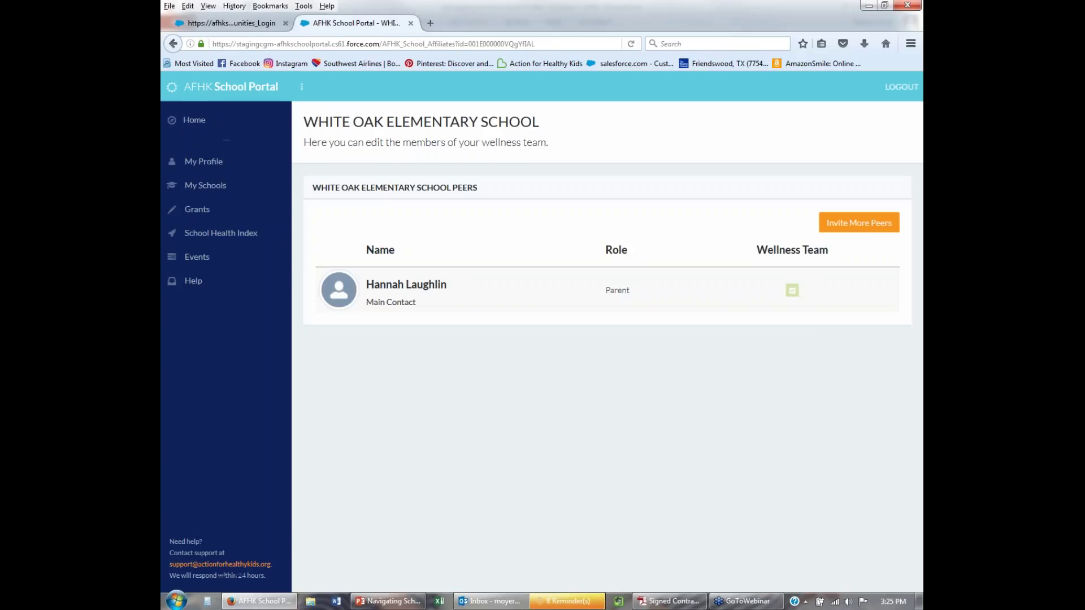
Send an Invite by Email to a new White Oak peer with their first name, last name and e-mail.
{"action": "left_click", "coordinate": [856, 228]}
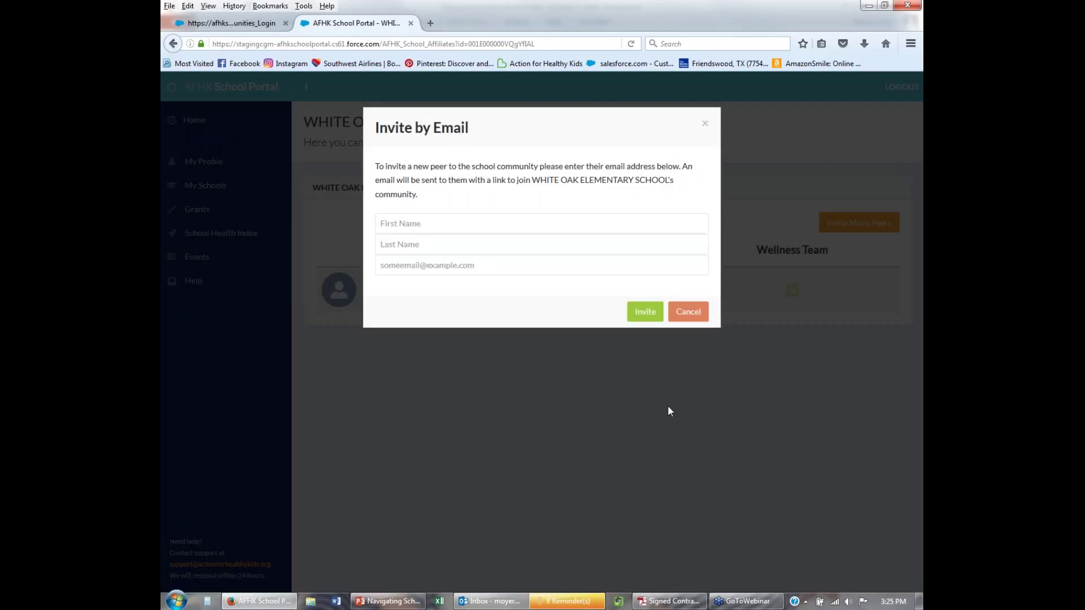
{"action": "left_click", "coordinate": [396, 224]}
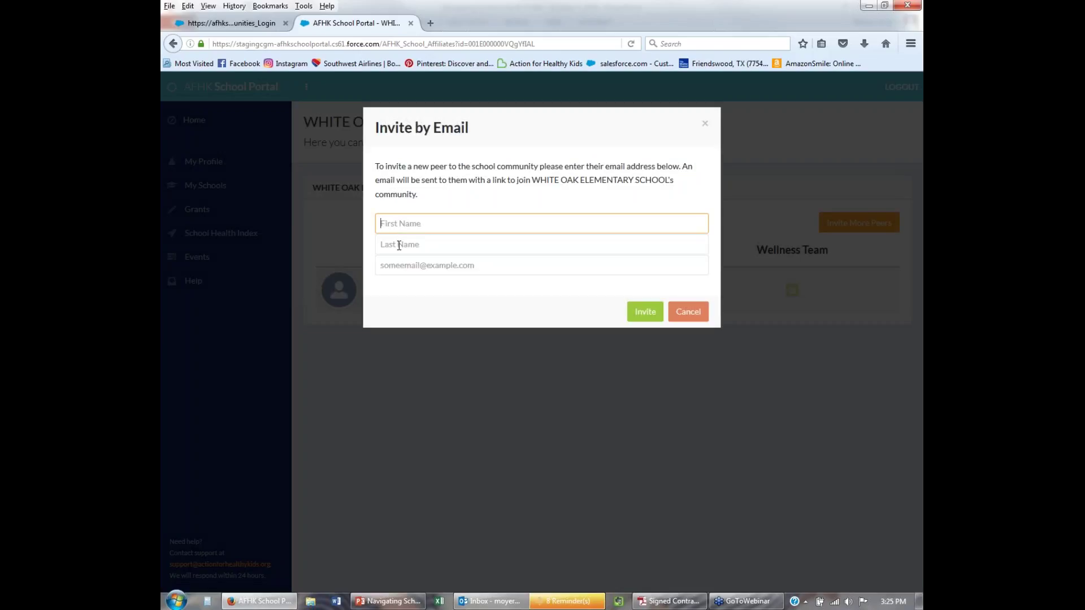
{"action": "left_click", "coordinate": [401, 243]}
{"action": "key", "text": "Tab"}
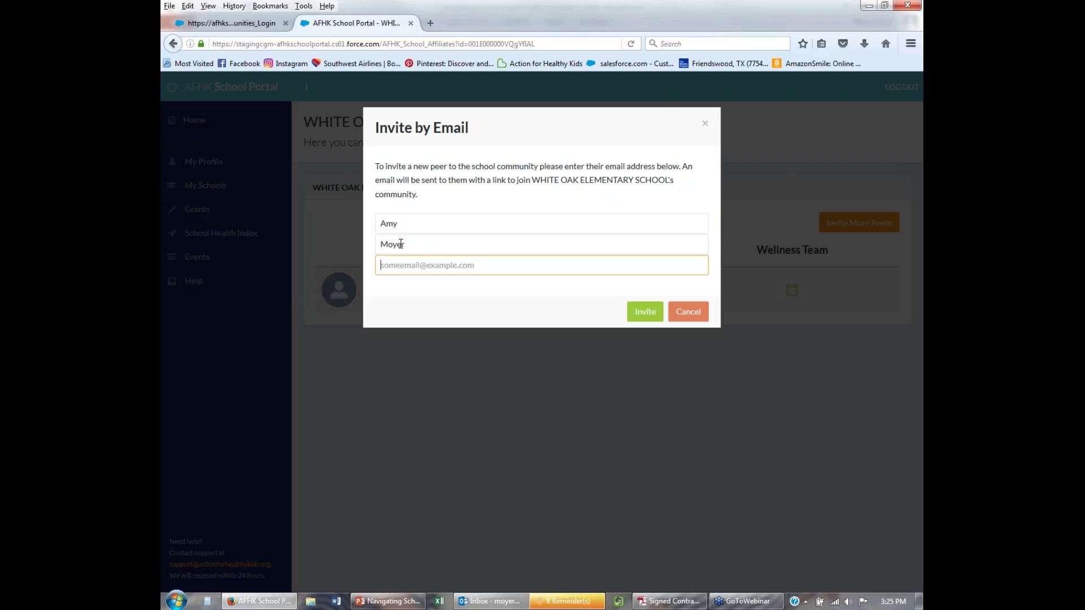
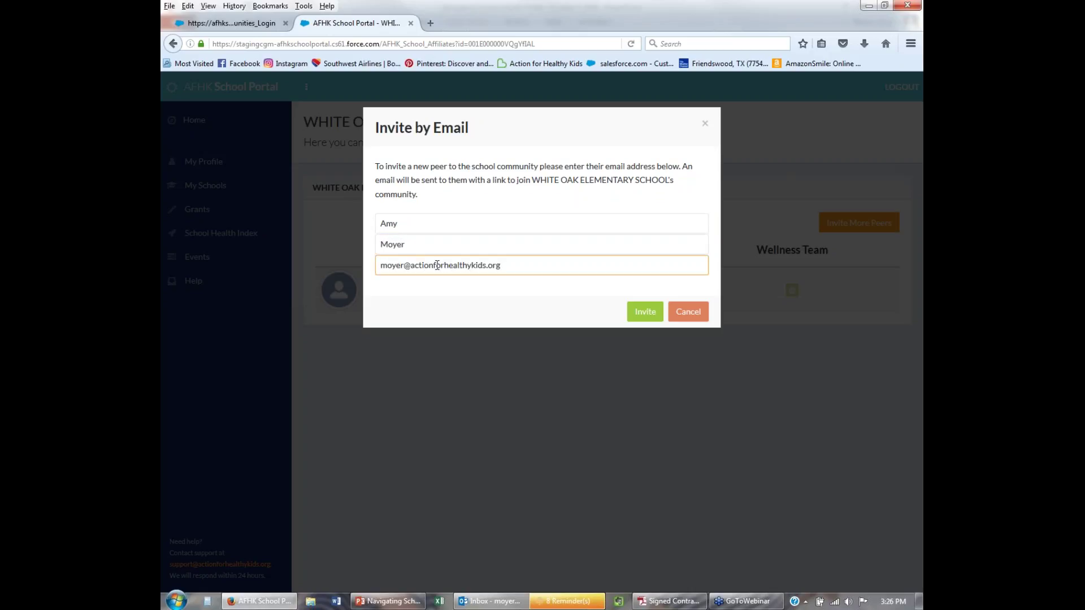
{"action": "left_click", "coordinate": [635, 313]}
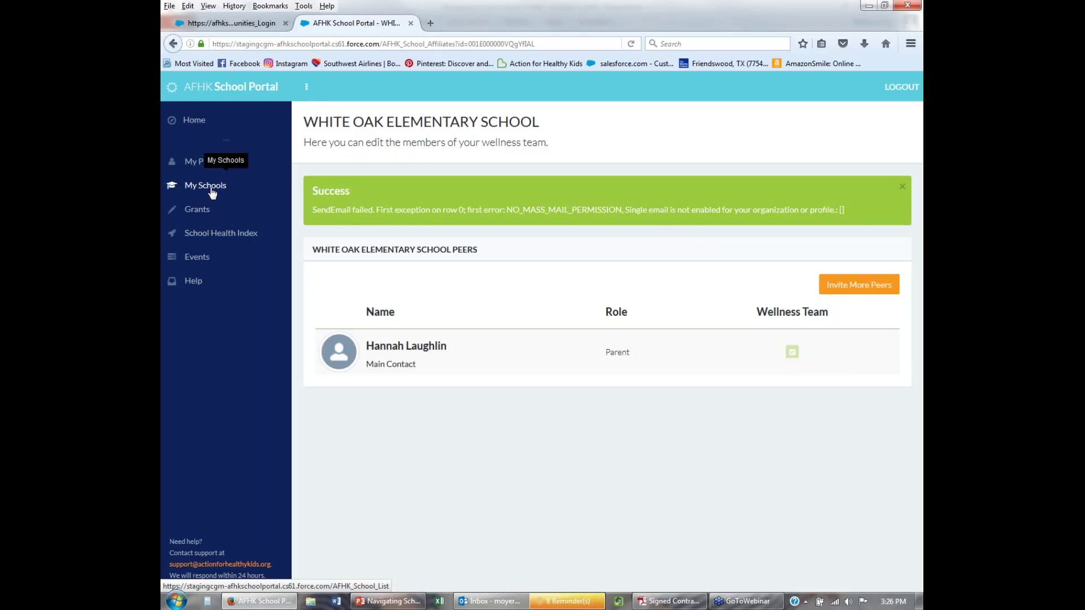
{"action": "left_click", "coordinate": [173, 44]}
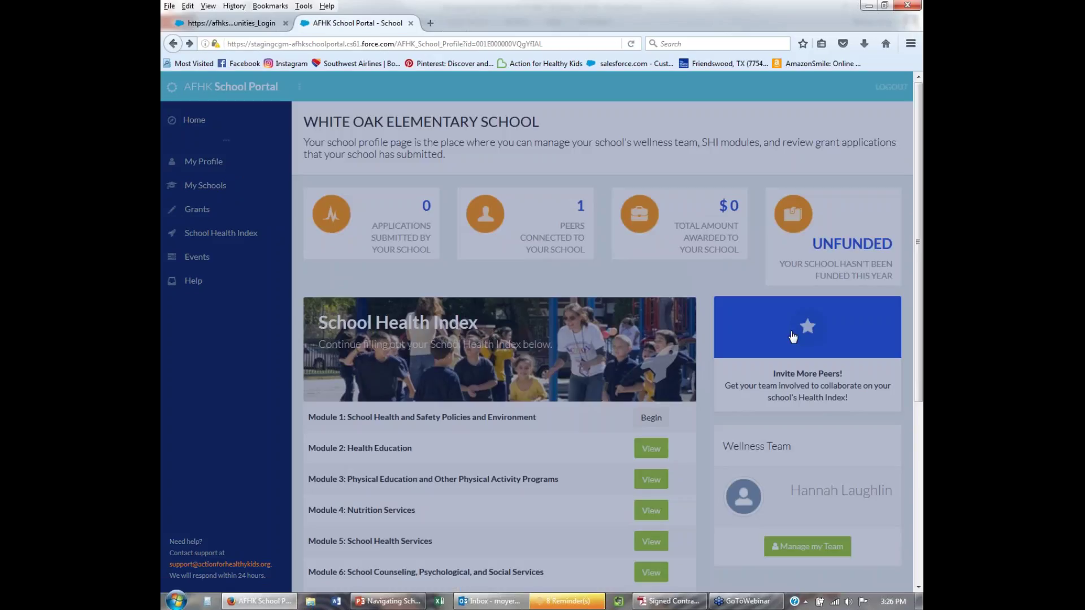
{"action": "scroll", "coordinate": [823, 521], "scroll_direction": "down", "scroll_amount": 3}
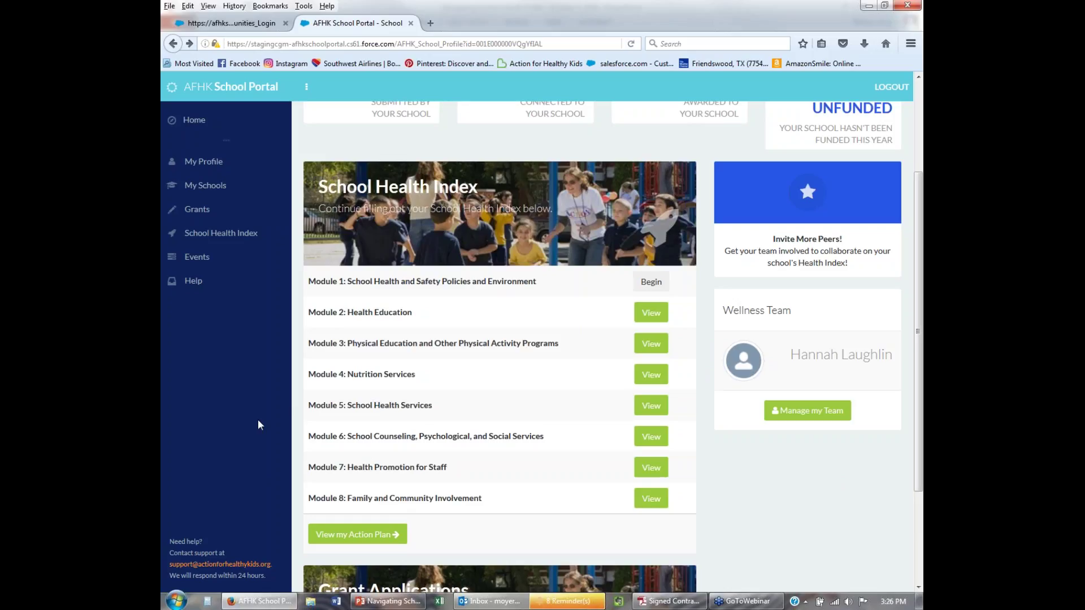
{"action": "scroll", "coordinate": [259, 425], "scroll_direction": "up", "scroll_amount": 2}
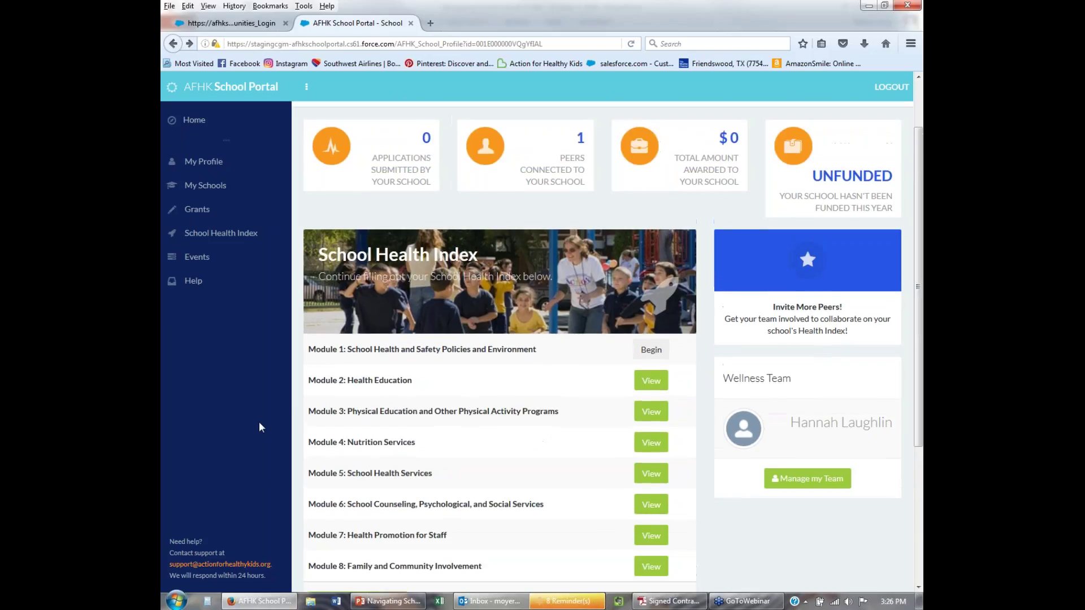
{"action": "scroll", "coordinate": [800, 495], "scroll_direction": "down", "scroll_amount": 2}
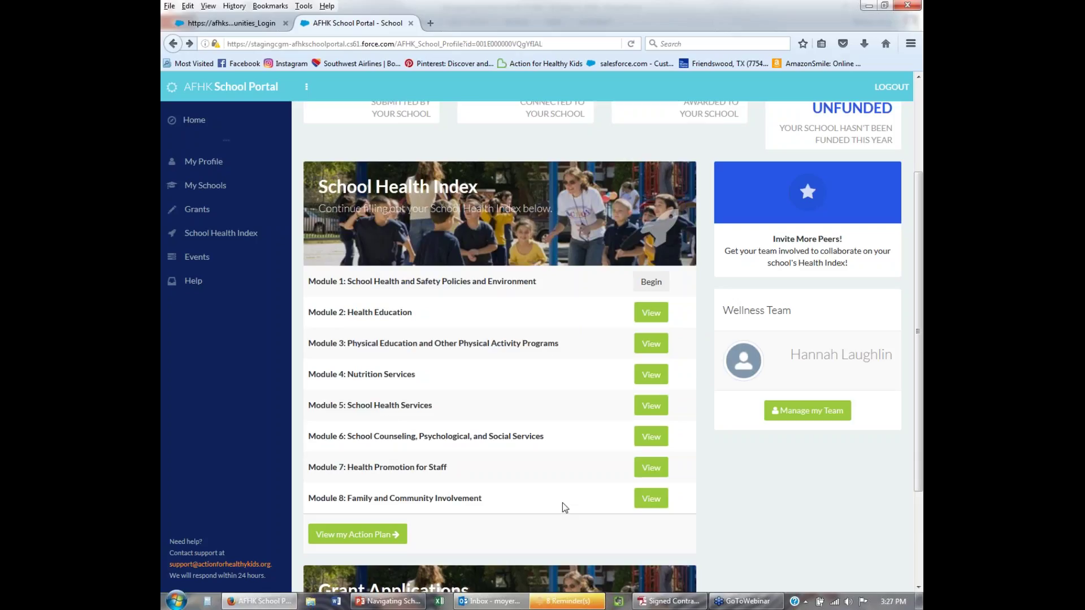
{"action": "scroll", "coordinate": [572, 289], "scroll_direction": "up", "scroll_amount": 3}
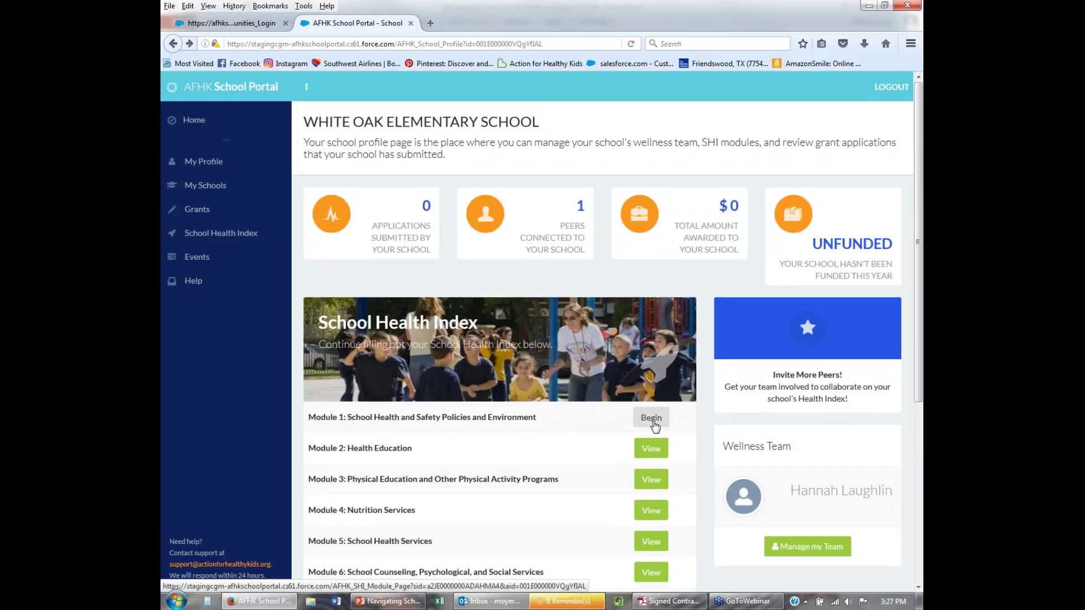
Begin Module 1, School Health and Safety Policies and Environment, and scroll down to question CC.1.
{"action": "left_click", "coordinate": [651, 418]}
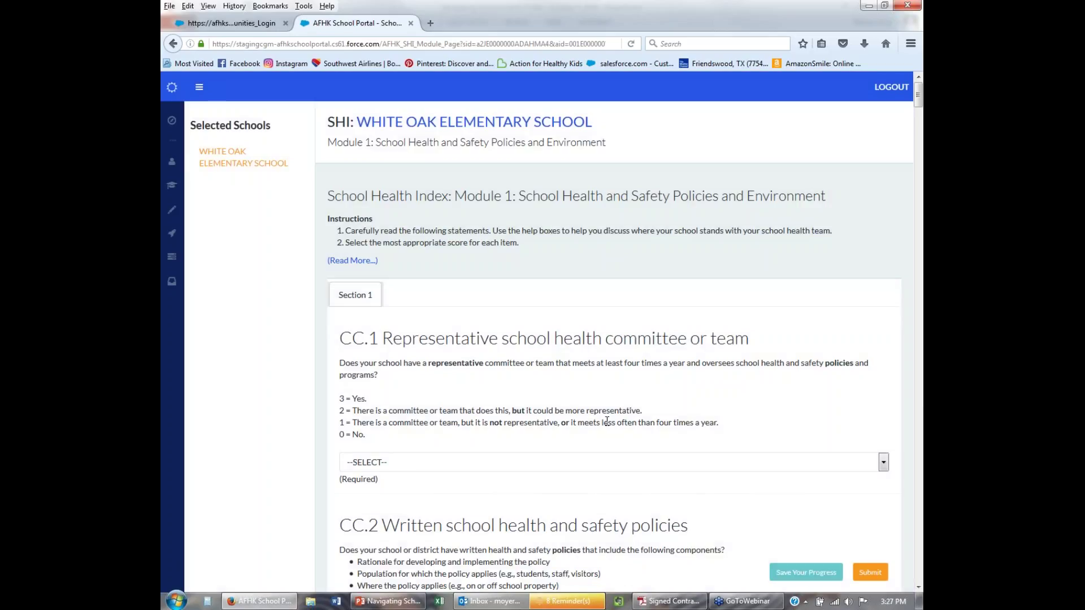
{"action": "scroll", "coordinate": [600, 412], "scroll_direction": "down", "scroll_amount": 3}
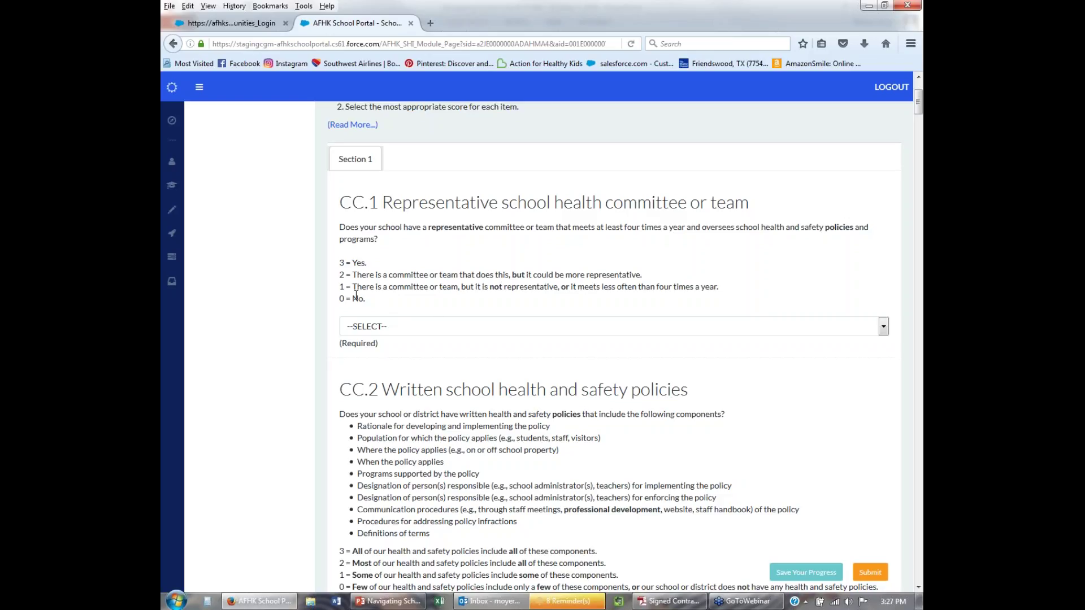
Rate CC.1 and CC.2 Partially in Place, CC.3 Fully in Place, and CC.4 Under Development.
{"action": "left_click", "coordinate": [371, 330]}
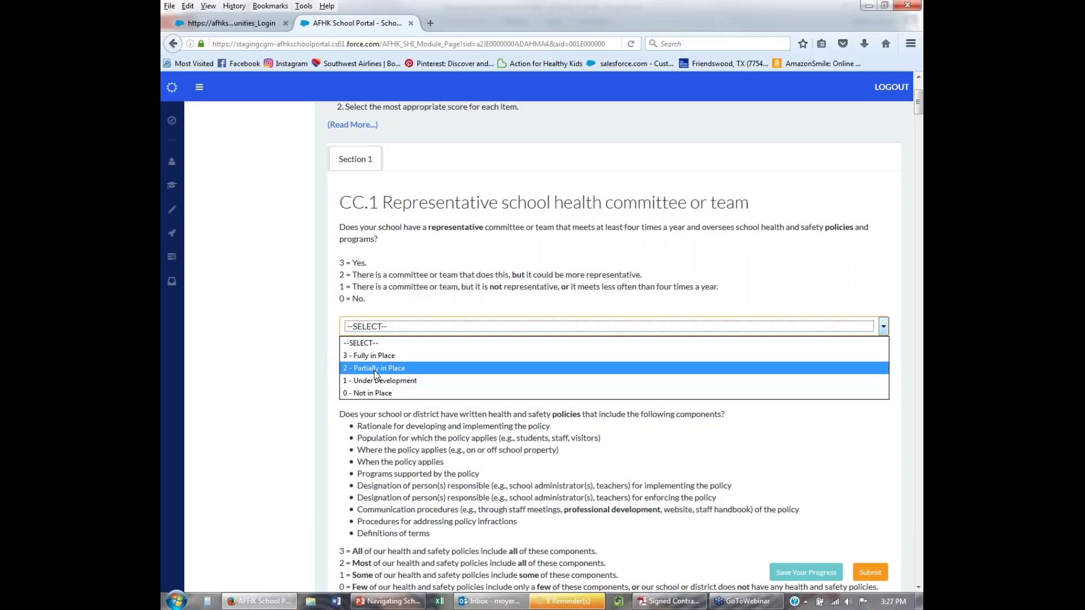
{"action": "left_click", "coordinate": [375, 368]}
{"action": "scroll", "coordinate": [435, 361], "scroll_direction": "down", "scroll_amount": 3}
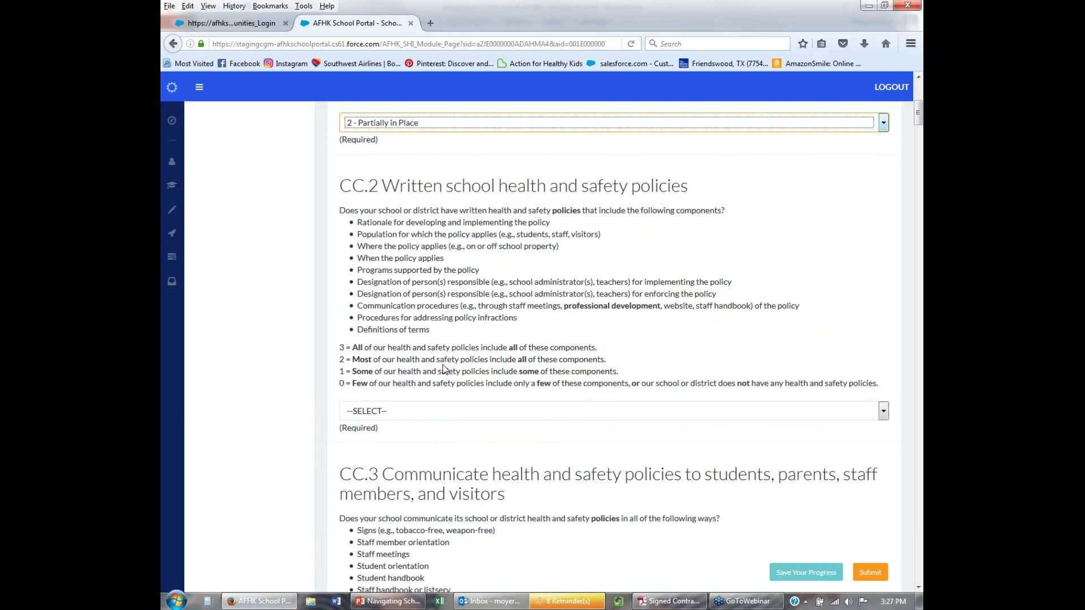
{"action": "scroll", "coordinate": [446, 362], "scroll_direction": "down", "scroll_amount": 3}
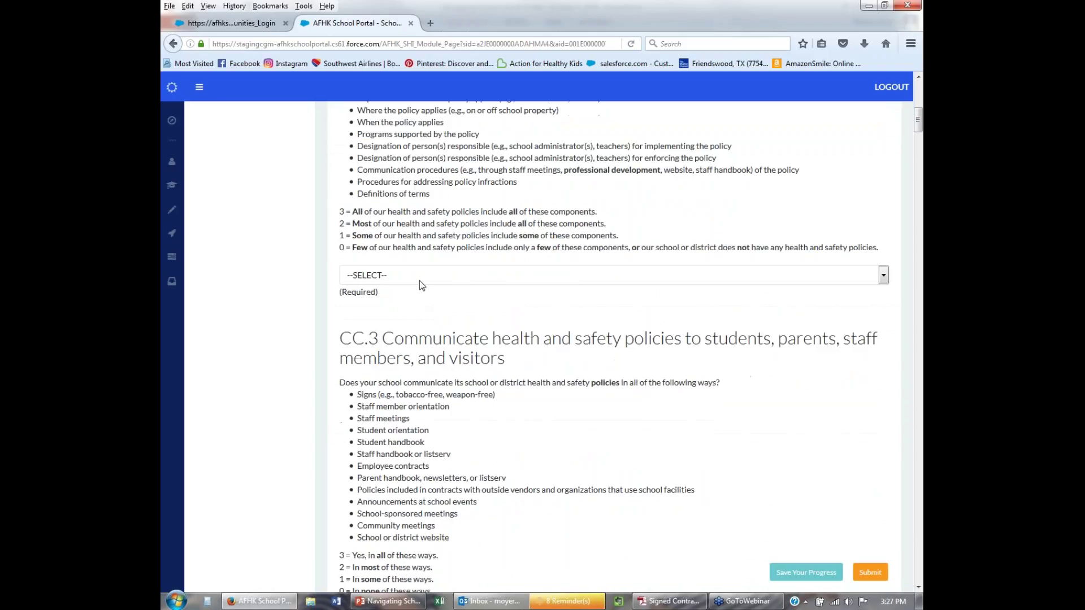
{"action": "left_click", "coordinate": [419, 279]}
{"action": "left_click", "coordinate": [413, 317]}
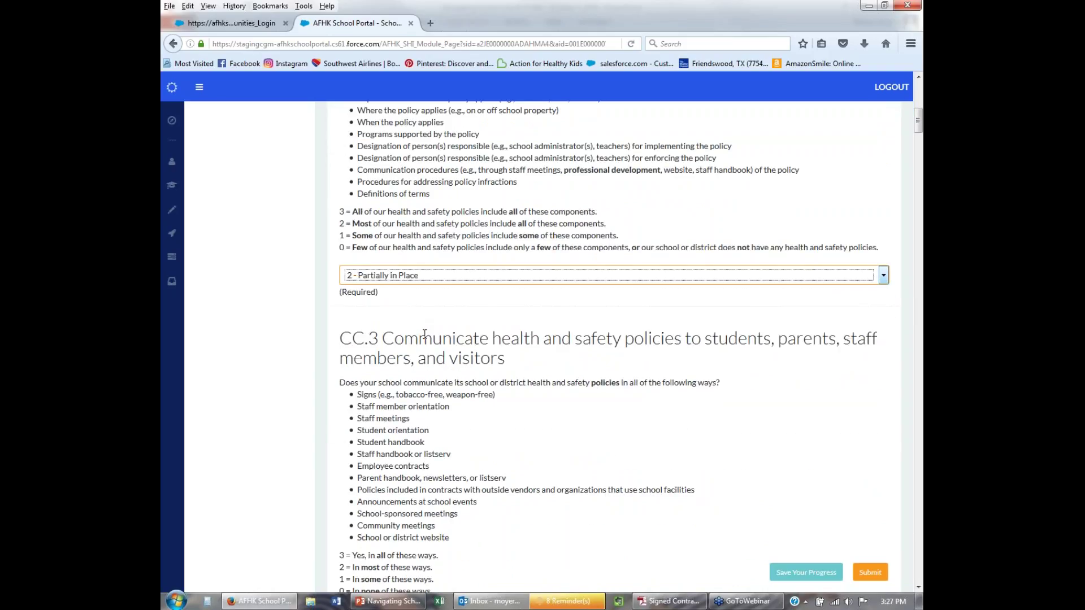
{"action": "scroll", "coordinate": [412, 322], "scroll_direction": "down", "scroll_amount": 5}
{"action": "left_click", "coordinate": [419, 280]}
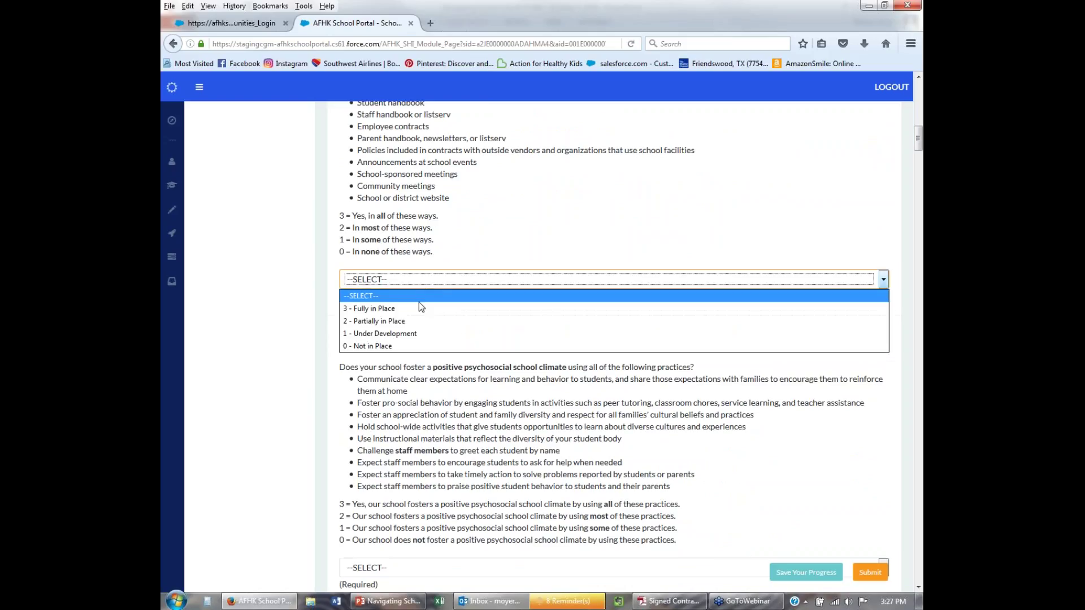
{"action": "left_click", "coordinate": [419, 305]}
{"action": "scroll", "coordinate": [428, 325], "scroll_direction": "down", "scroll_amount": 1}
{"action": "scroll", "coordinate": [428, 325], "scroll_direction": "down", "scroll_amount": 4}
{"action": "left_click", "coordinate": [423, 296]}
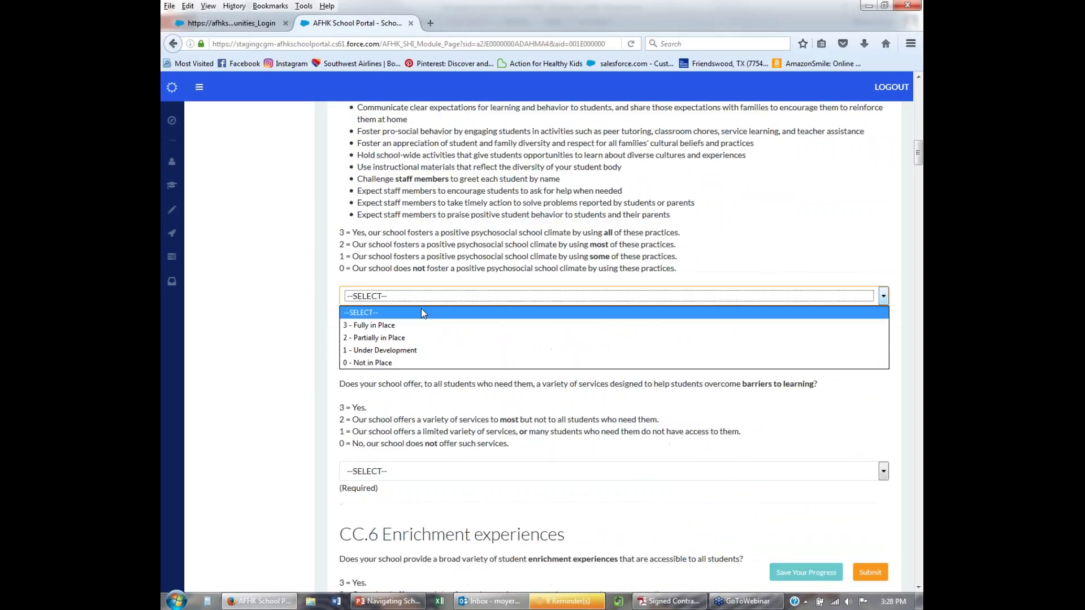
{"action": "left_click", "coordinate": [418, 345]}
Rate CC.5 Partially in Place, CC.6 Under Development, CC.7 Fully in Place, and CC.8 Partially in Place.
{"action": "scroll", "coordinate": [418, 344], "scroll_direction": "down", "scroll_amount": 4}
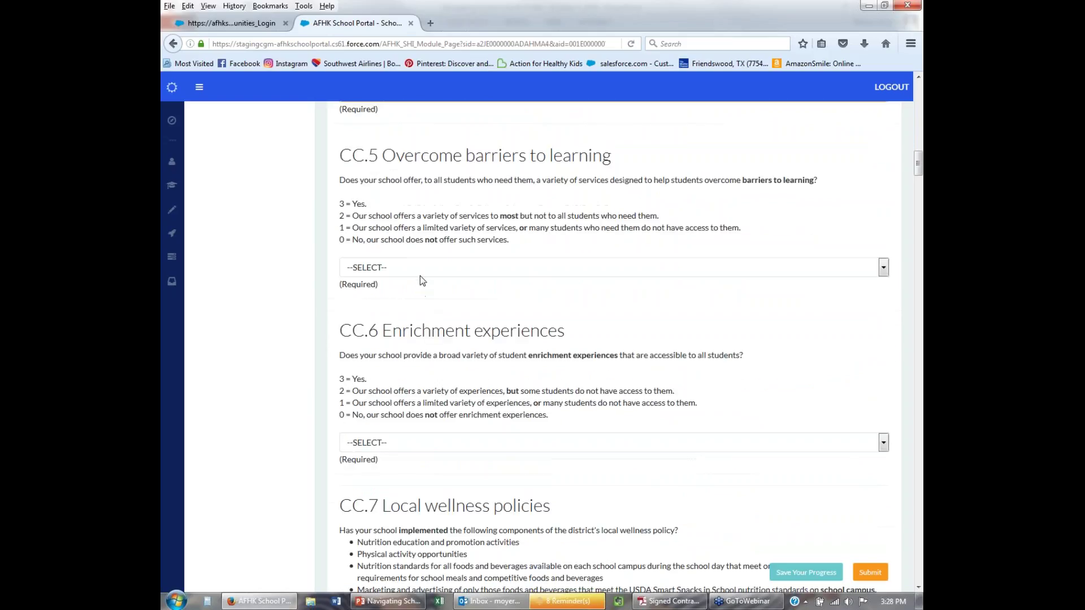
{"action": "left_click", "coordinate": [419, 270]}
{"action": "left_click", "coordinate": [419, 286]}
{"action": "left_click", "coordinate": [413, 312]}
{"action": "scroll", "coordinate": [408, 308], "scroll_direction": "down", "scroll_amount": 3}
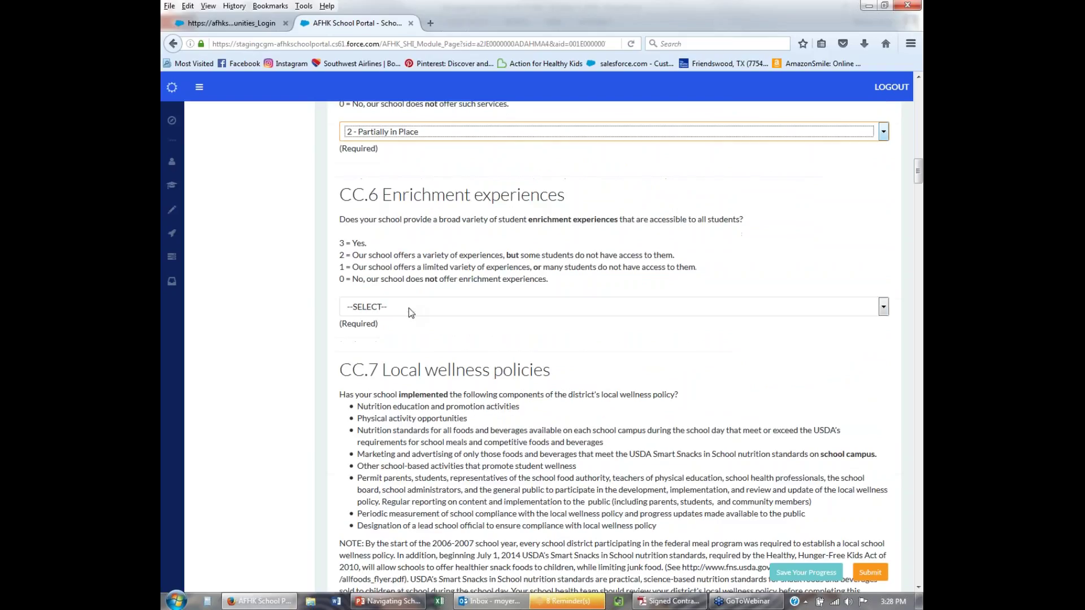
{"action": "left_click", "coordinate": [409, 307]}
{"action": "left_click", "coordinate": [395, 365]}
{"action": "scroll", "coordinate": [427, 434], "scroll_direction": "down", "scroll_amount": 5}
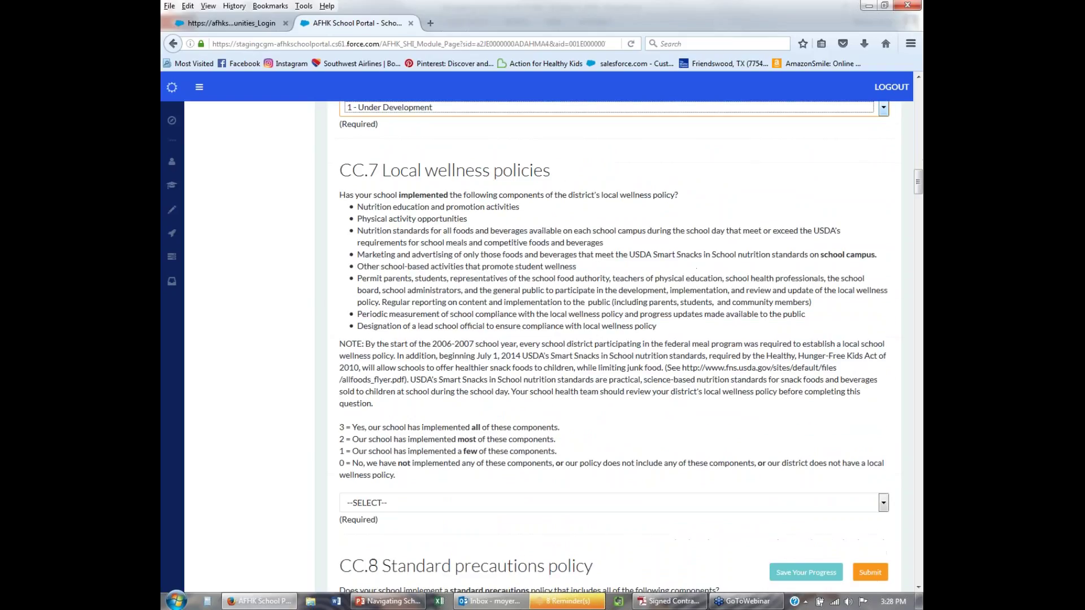
{"action": "left_click", "coordinate": [427, 434]}
{"action": "left_click", "coordinate": [425, 456]}
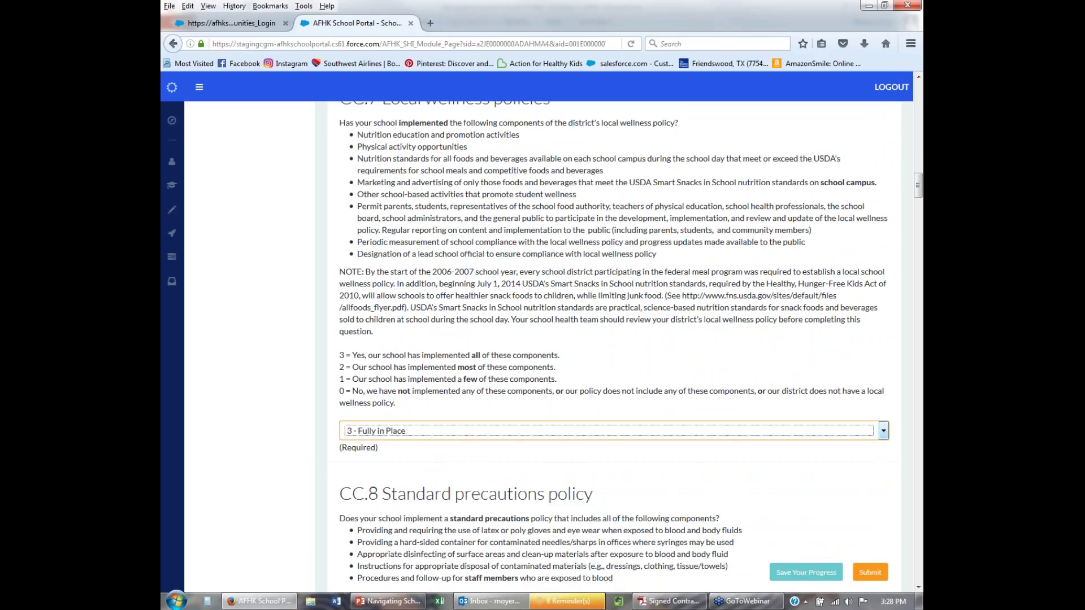
{"action": "scroll", "coordinate": [425, 456], "scroll_direction": "down", "scroll_amount": 5}
{"action": "left_click", "coordinate": [419, 389]}
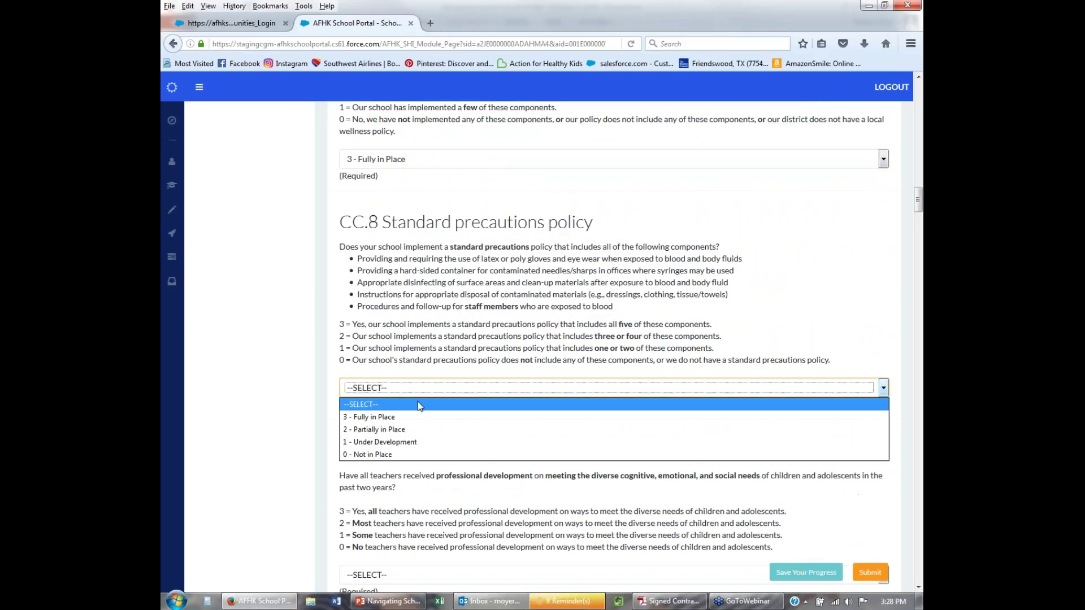
{"action": "left_click", "coordinate": [415, 431]}
Rate CC.9 and CC.11 as 3 - Fully in Place and CC.10 as 2 - Partially in Place.
{"action": "scroll", "coordinate": [428, 421], "scroll_direction": "down", "scroll_amount": 5}
{"action": "scroll", "coordinate": [429, 419], "scroll_direction": "down", "scroll_amount": 2}
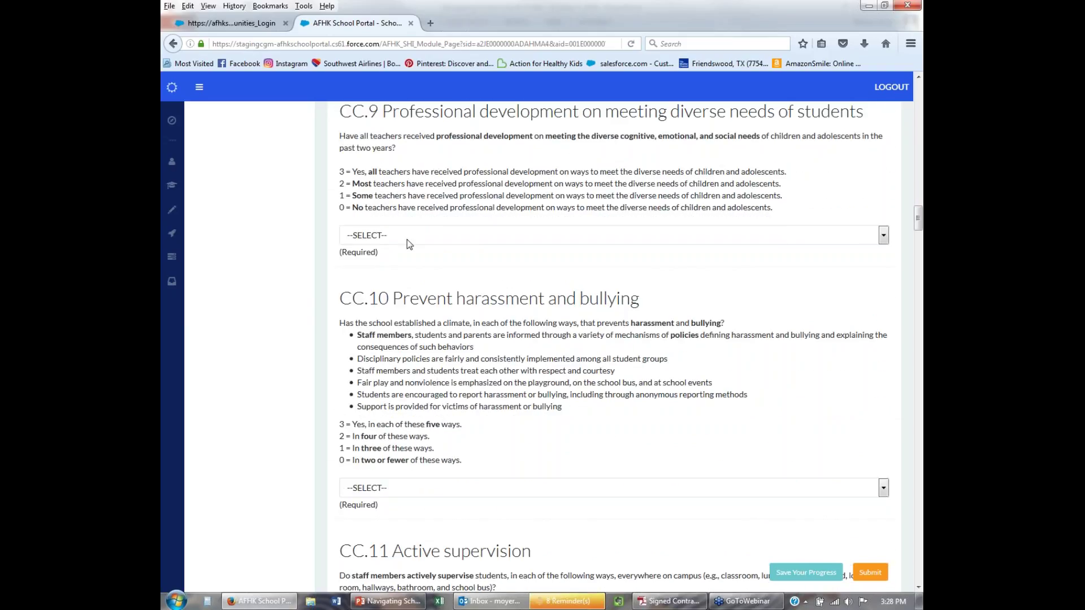
{"action": "left_click", "coordinate": [406, 237]}
{"action": "left_click", "coordinate": [401, 250]}
{"action": "left_click", "coordinate": [398, 263]}
{"action": "scroll", "coordinate": [407, 305], "scroll_direction": "down", "scroll_amount": 4}
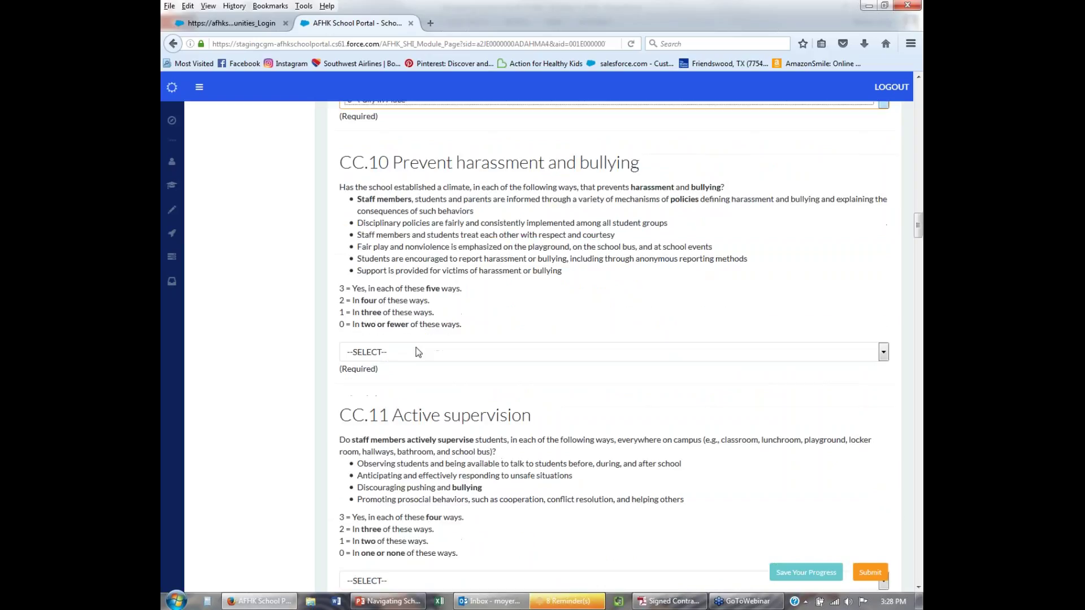
{"action": "left_click", "coordinate": [418, 353]}
{"action": "left_click", "coordinate": [399, 394]}
{"action": "scroll", "coordinate": [427, 339], "scroll_direction": "down", "scroll_amount": 5}
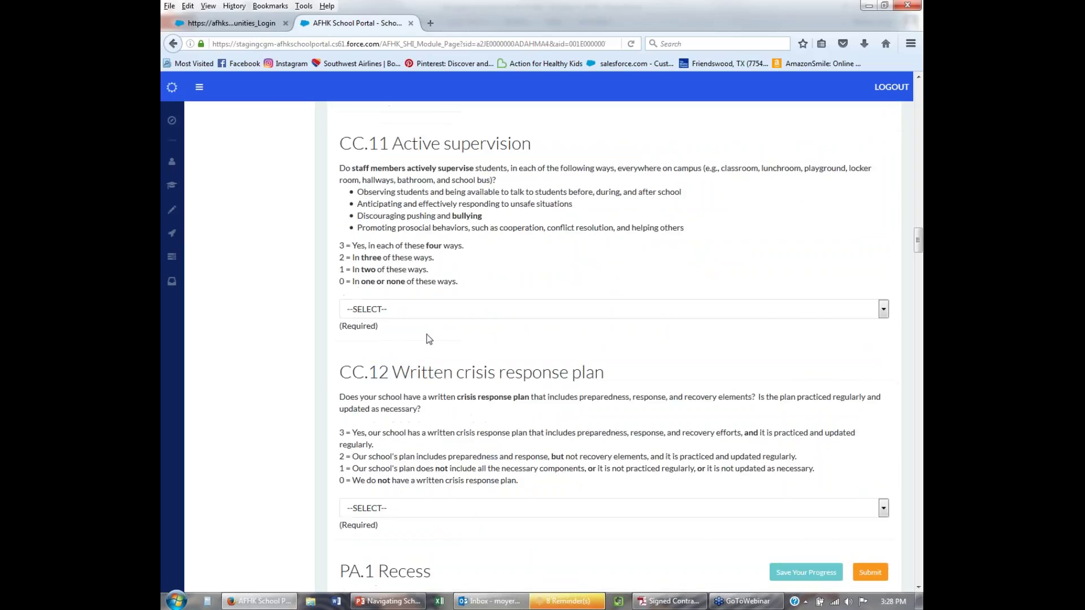
{"action": "left_click", "coordinate": [412, 309]}
{"action": "left_click", "coordinate": [406, 341]}
{"action": "scroll", "coordinate": [405, 344], "scroll_direction": "down", "scroll_amount": 4}
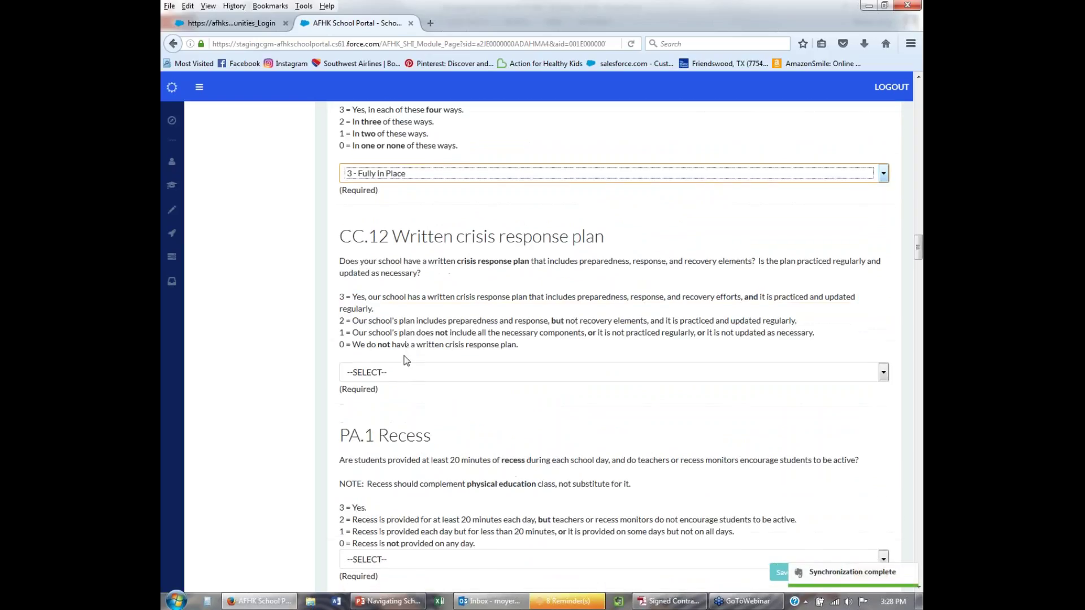
{"action": "left_click", "coordinate": [404, 372]}
Rate CC.12 Under Development, PA.1 Recess Partially in Place, and PA.2 Fully in Place.
{"action": "left_click", "coordinate": [395, 426]}
{"action": "scroll", "coordinate": [415, 407], "scroll_direction": "down", "scroll_amount": 8}
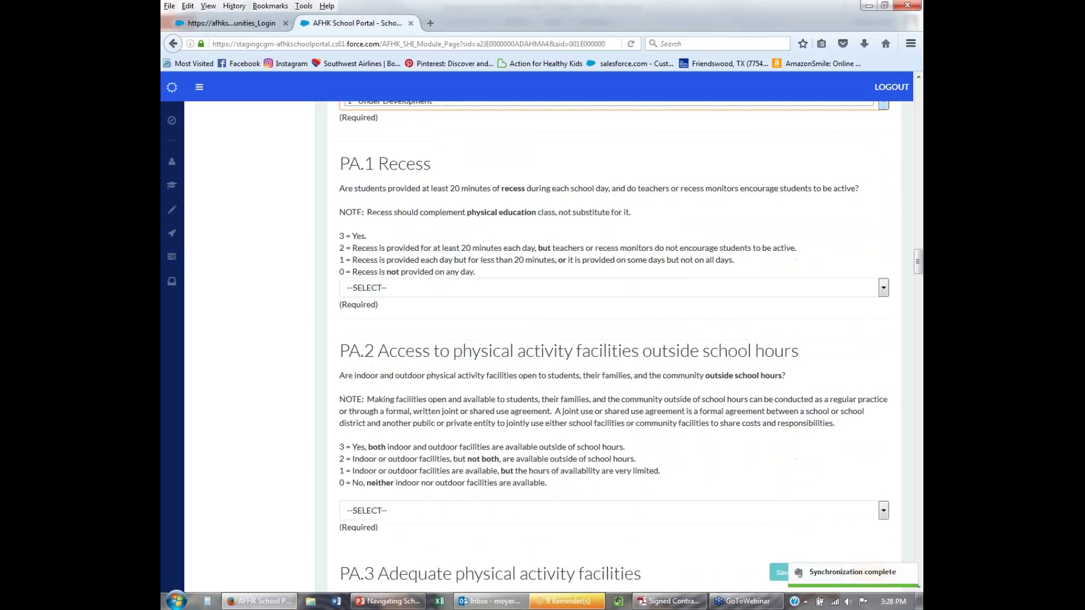
{"action": "left_click", "coordinate": [409, 289]}
{"action": "left_click", "coordinate": [402, 328]}
{"action": "scroll", "coordinate": [407, 333], "scroll_direction": "down", "scroll_amount": 4}
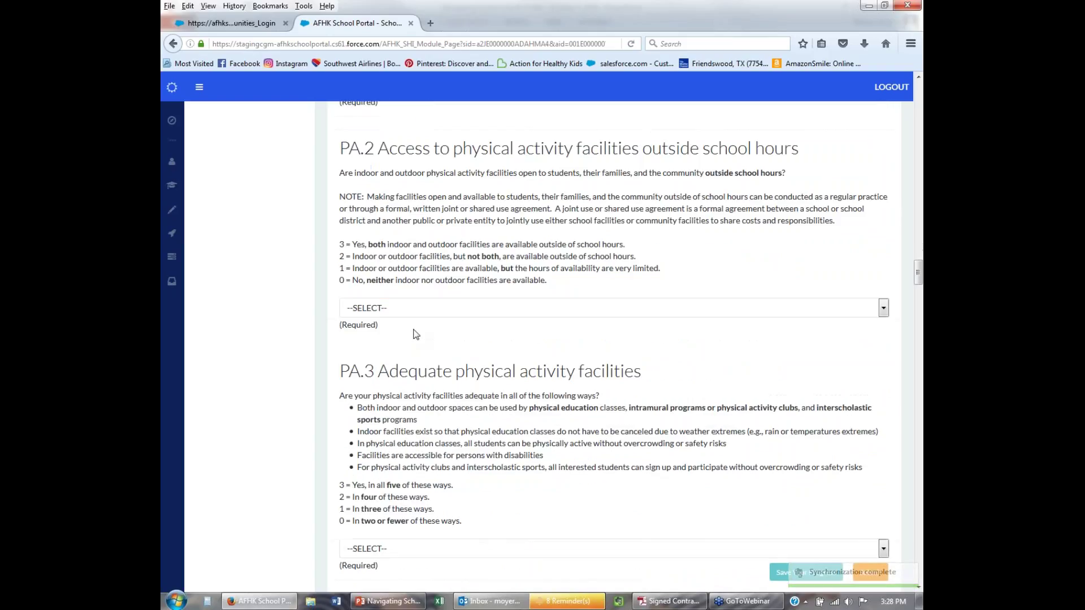
{"action": "left_click", "coordinate": [404, 307]}
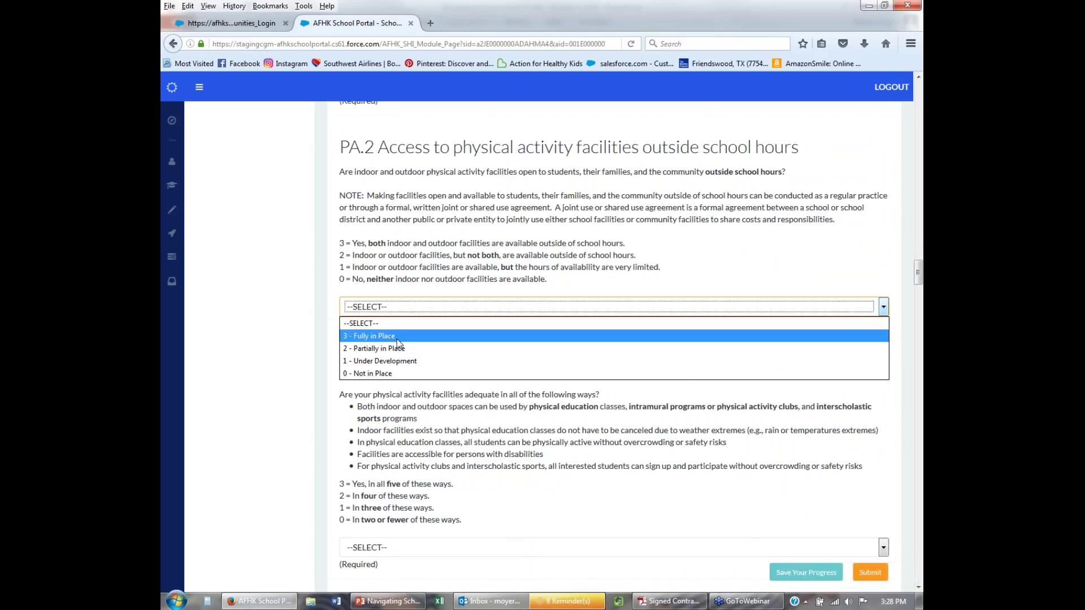
{"action": "left_click", "coordinate": [395, 335]}
Rate PA.3 Fully in Place, PA.4 Partially in Place, and PA.5 Under Development.
{"action": "scroll", "coordinate": [424, 295], "scroll_direction": "down", "scroll_amount": 8}
{"action": "left_click", "coordinate": [421, 279]}
{"action": "left_click", "coordinate": [419, 300]}
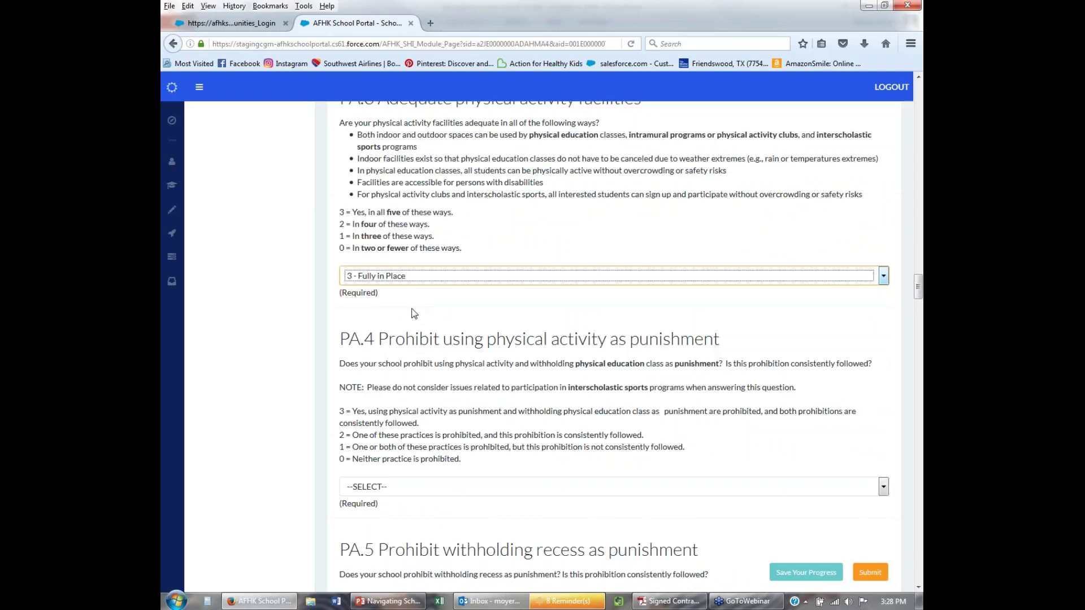
{"action": "scroll", "coordinate": [424, 282], "scroll_direction": "down", "scroll_amount": 6}
{"action": "left_click", "coordinate": [425, 279]}
{"action": "left_click", "coordinate": [415, 322]}
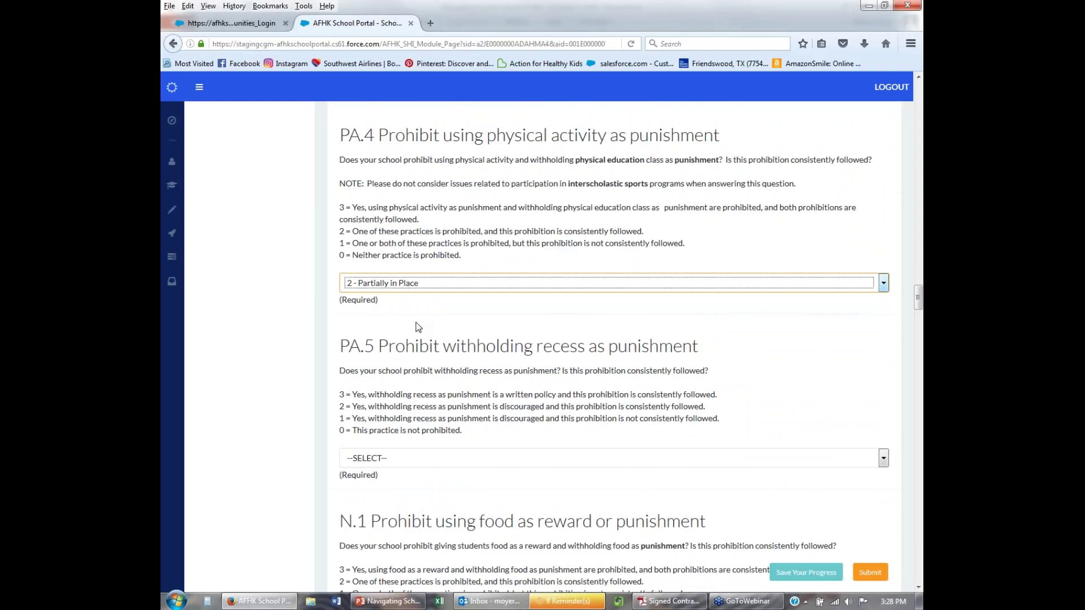
{"action": "scroll", "coordinate": [415, 316], "scroll_direction": "down", "scroll_amount": 6}
{"action": "left_click", "coordinate": [412, 254]}
{"action": "left_click", "coordinate": [408, 309]}
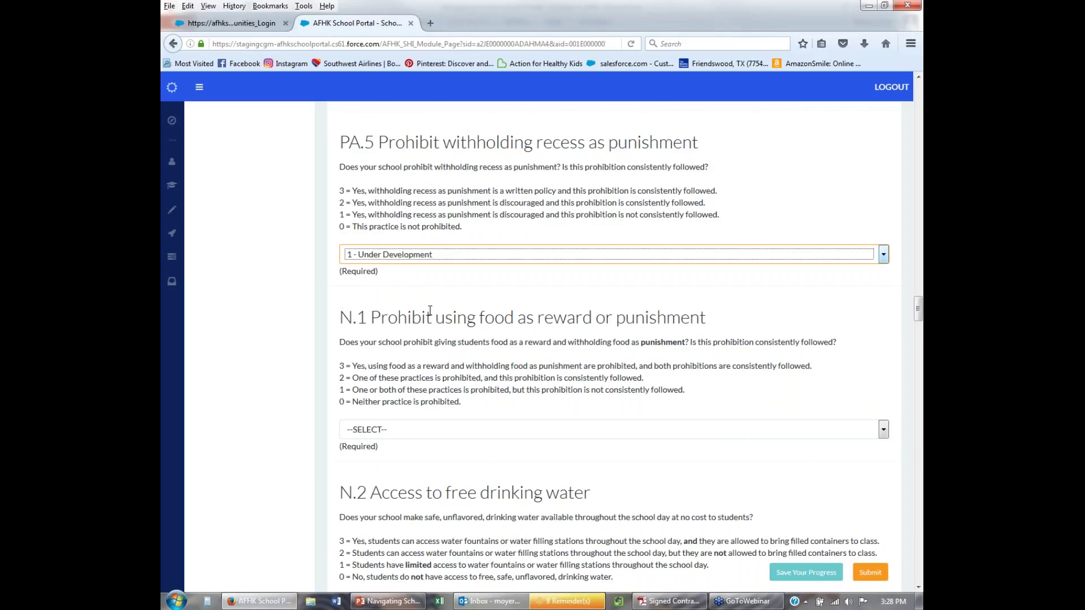
Rate N.1 through N.3 as 3 - Fully in Place and N.4 as 2 - Partially in Place.
{"action": "scroll", "coordinate": [418, 311], "scroll_direction": "down", "scroll_amount": 7}
{"action": "left_click", "coordinate": [424, 226]}
{"action": "left_click", "coordinate": [420, 255]}
{"action": "scroll", "coordinate": [418, 268], "scroll_direction": "down", "scroll_amount": 4}
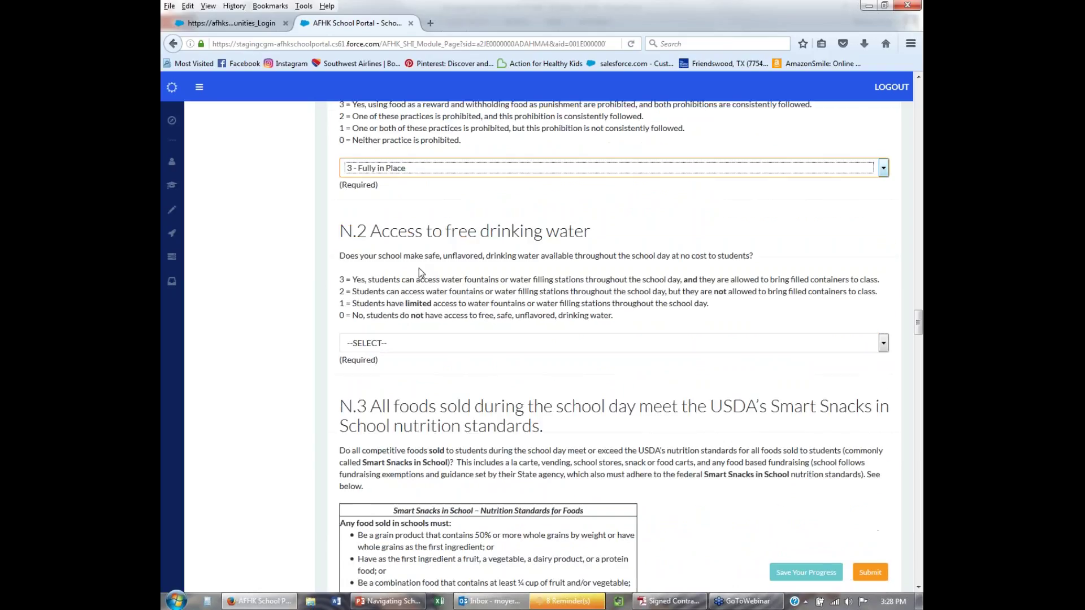
{"action": "left_click", "coordinate": [417, 270]}
{"action": "left_click", "coordinate": [409, 299]}
{"action": "scroll", "coordinate": [412, 305], "scroll_direction": "down", "scroll_amount": 16}
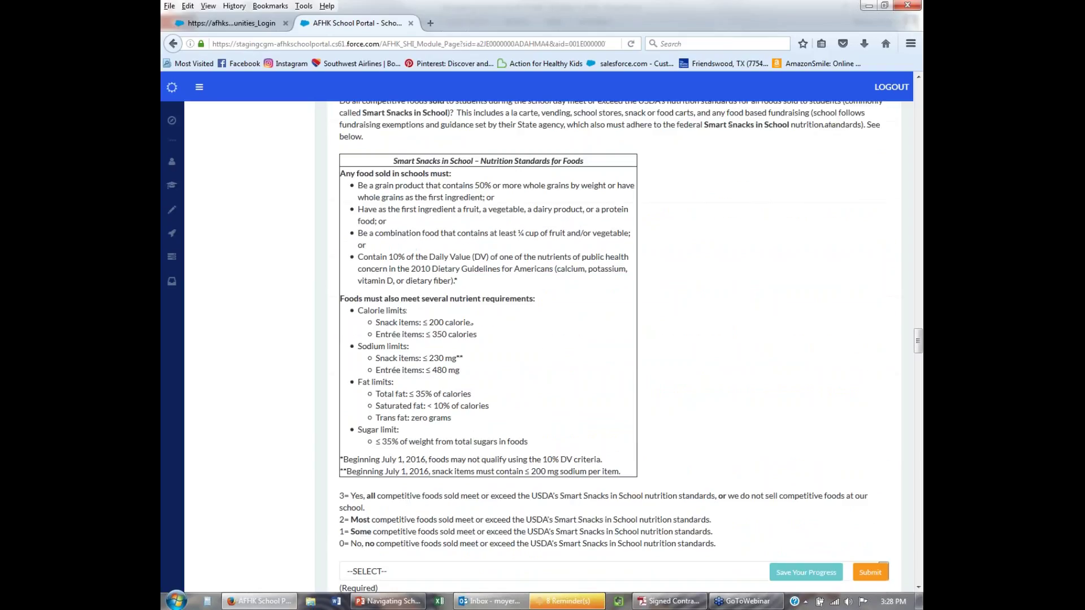
{"action": "left_click", "coordinate": [414, 308]}
{"action": "left_click", "coordinate": [407, 323]}
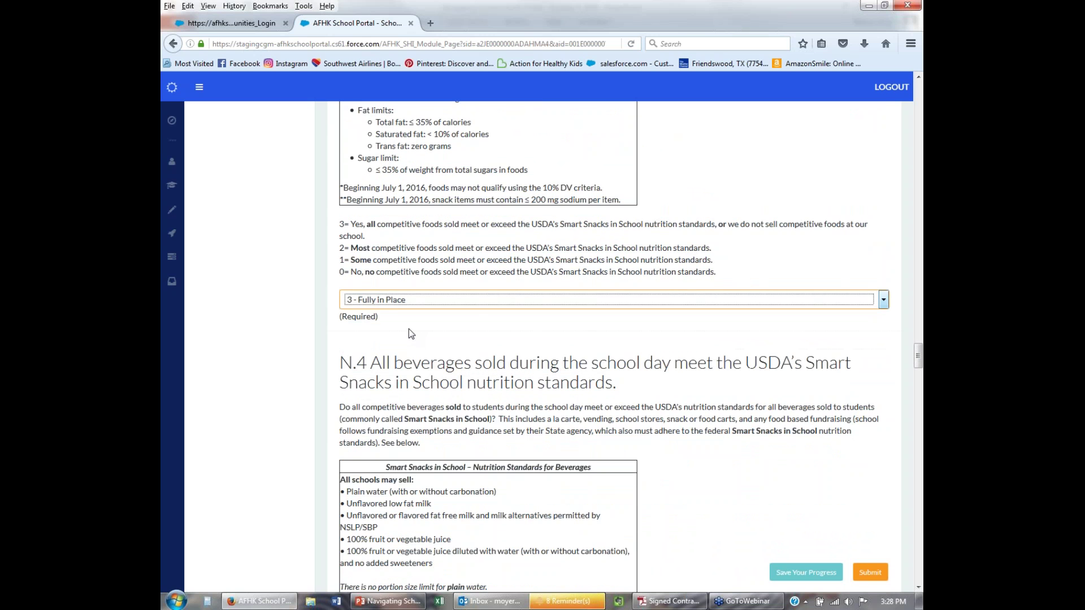
{"action": "scroll", "coordinate": [408, 329], "scroll_direction": "down", "scroll_amount": 8}
{"action": "left_click", "coordinate": [433, 426]}
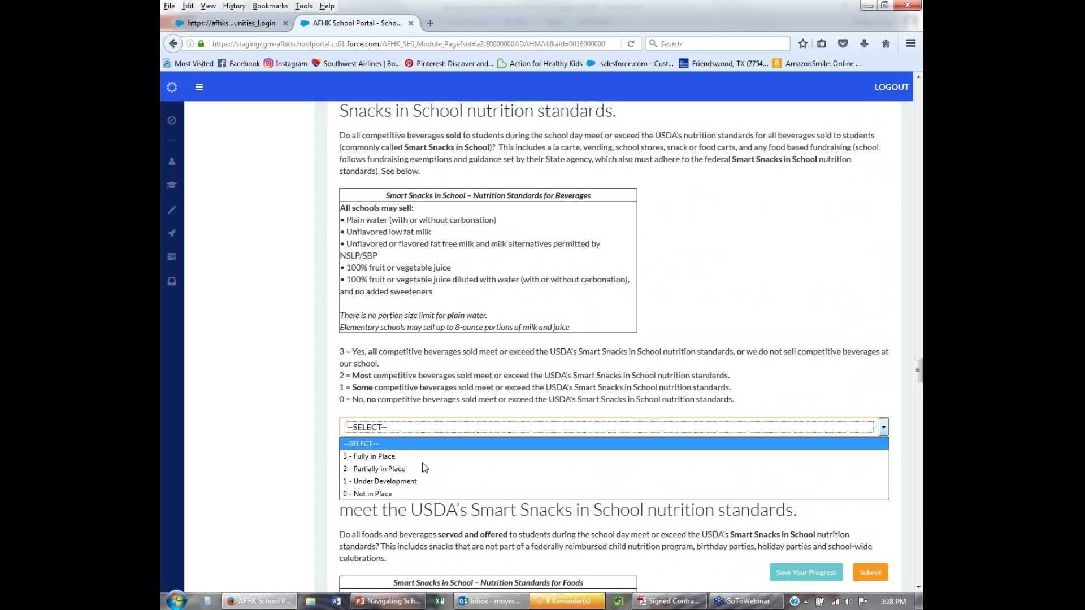
{"action": "left_click", "coordinate": [422, 467]}
Rate N.5, N.6 and N.7 as 2 - Partially in Place.
{"action": "scroll", "coordinate": [424, 458], "scroll_direction": "down", "scroll_amount": 12}
{"action": "scroll", "coordinate": [434, 447], "scroll_direction": "down", "scroll_amount": 10}
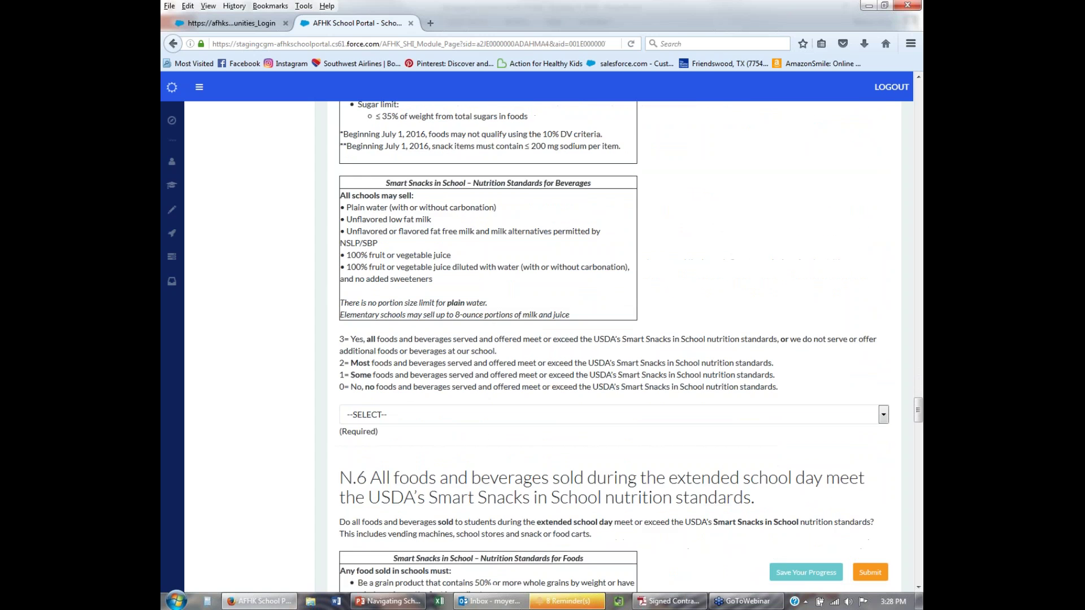
{"action": "left_click", "coordinate": [417, 415]}
{"action": "left_click", "coordinate": [417, 455]}
{"action": "scroll", "coordinate": [417, 395], "scroll_direction": "down", "scroll_amount": 20}
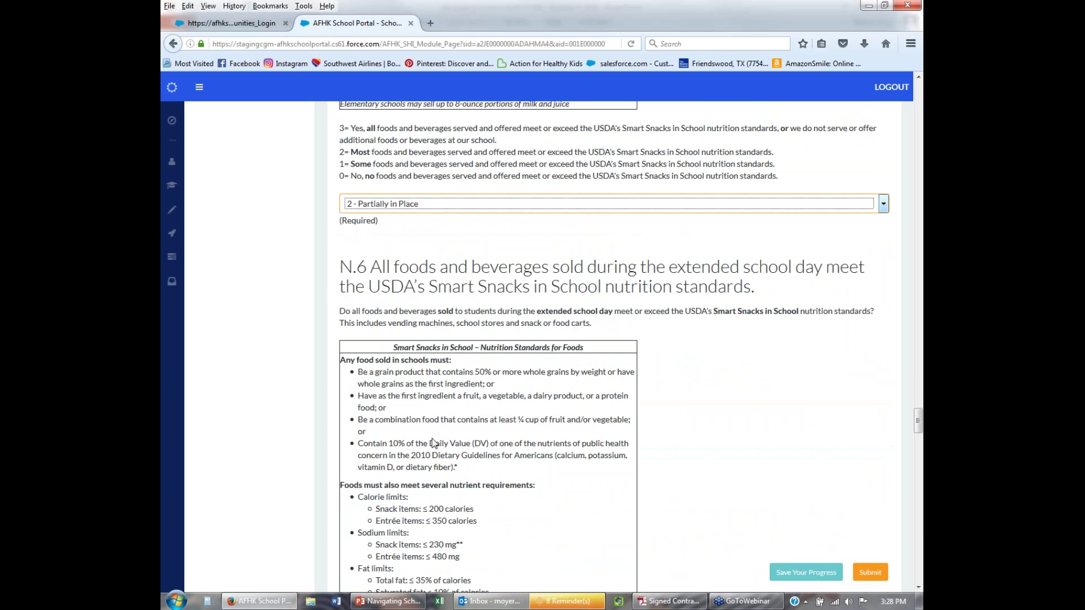
{"action": "left_click", "coordinate": [417, 310]}
{"action": "left_click", "coordinate": [417, 352]}
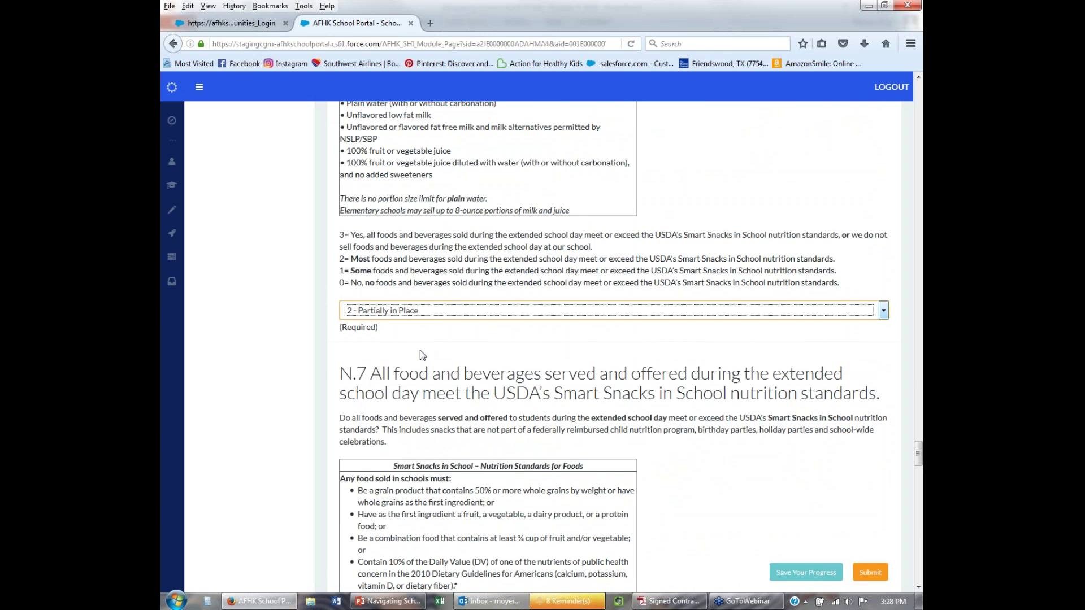
{"action": "scroll", "coordinate": [418, 361], "scroll_direction": "down", "scroll_amount": 20}
{"action": "left_click", "coordinate": [419, 366]}
{"action": "left_click", "coordinate": [419, 406]}
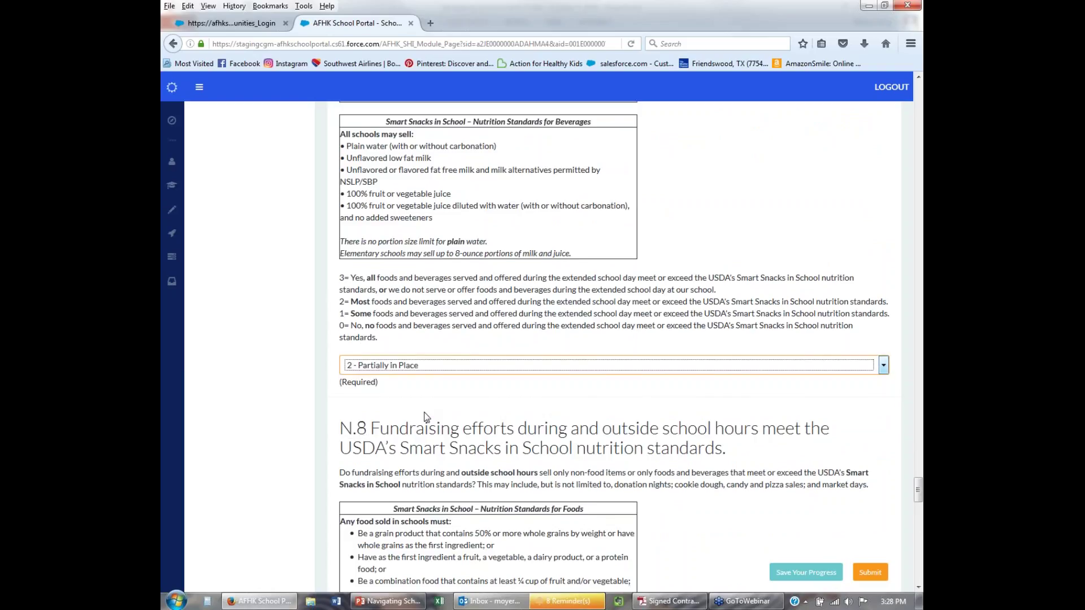
Rate N.8, N.9 and N.10 (hands washed before meals) as 3 - Fully in Place.
{"action": "scroll", "coordinate": [421, 396], "scroll_direction": "down", "scroll_amount": 20}
{"action": "left_click", "coordinate": [423, 432]}
{"action": "left_click", "coordinate": [425, 462]}
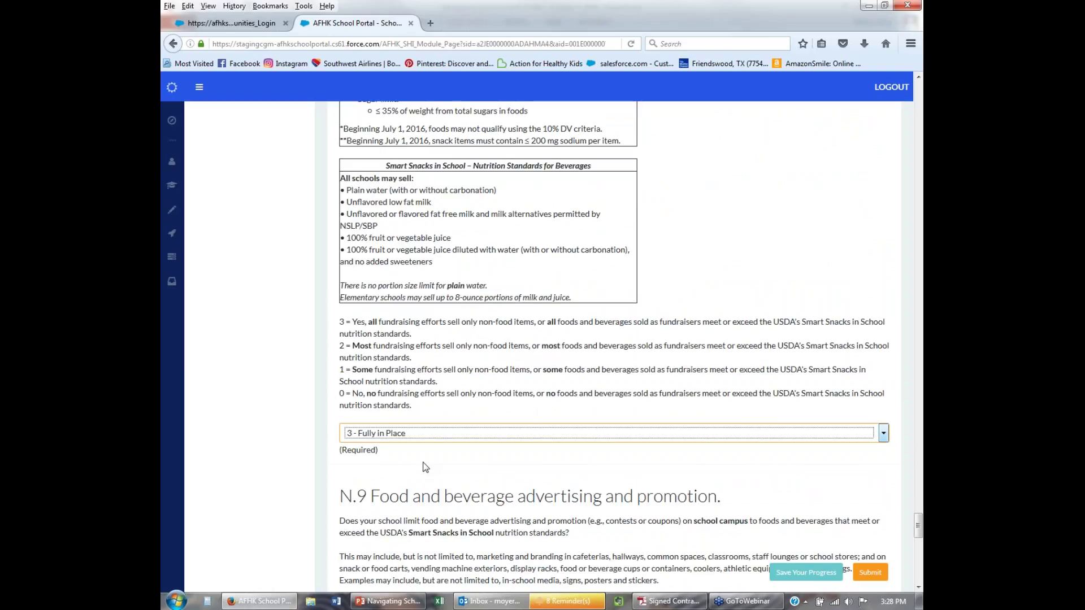
{"action": "scroll", "coordinate": [424, 396], "scroll_direction": "down", "scroll_amount": 20}
{"action": "left_click", "coordinate": [425, 361]}
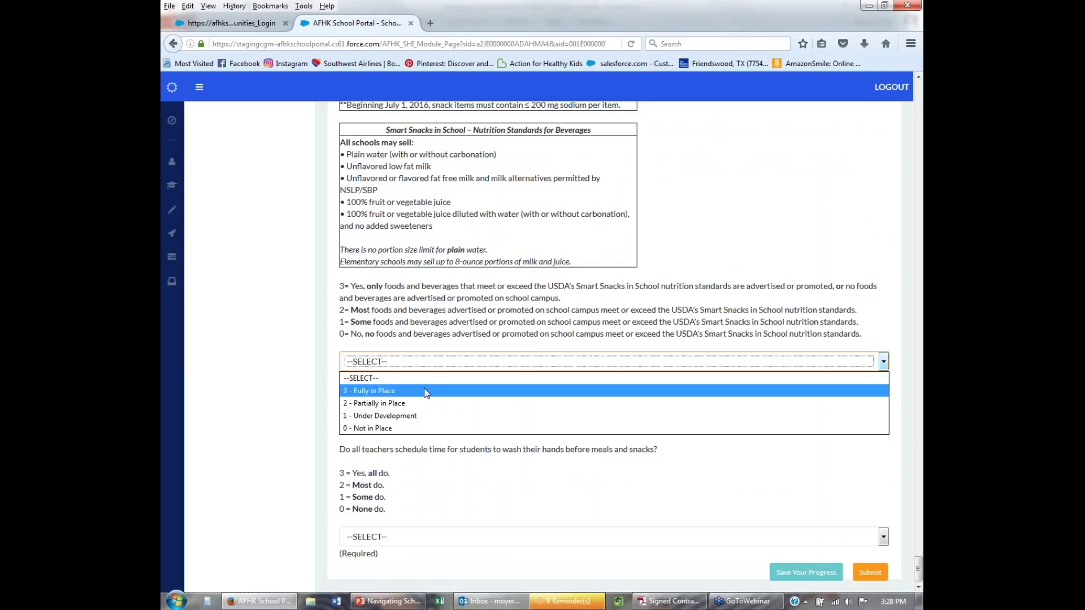
{"action": "left_click", "coordinate": [426, 393]}
{"action": "left_click", "coordinate": [420, 535]}
{"action": "left_click", "coordinate": [427, 563]}
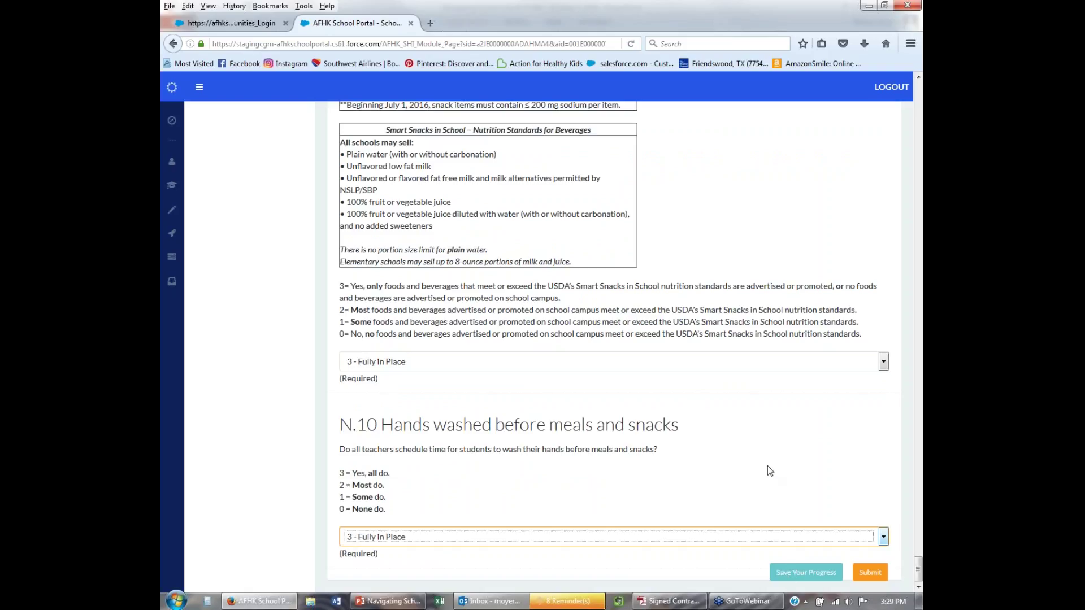
{"action": "scroll", "coordinate": [772, 464], "scroll_direction": "up", "scroll_amount": 5}
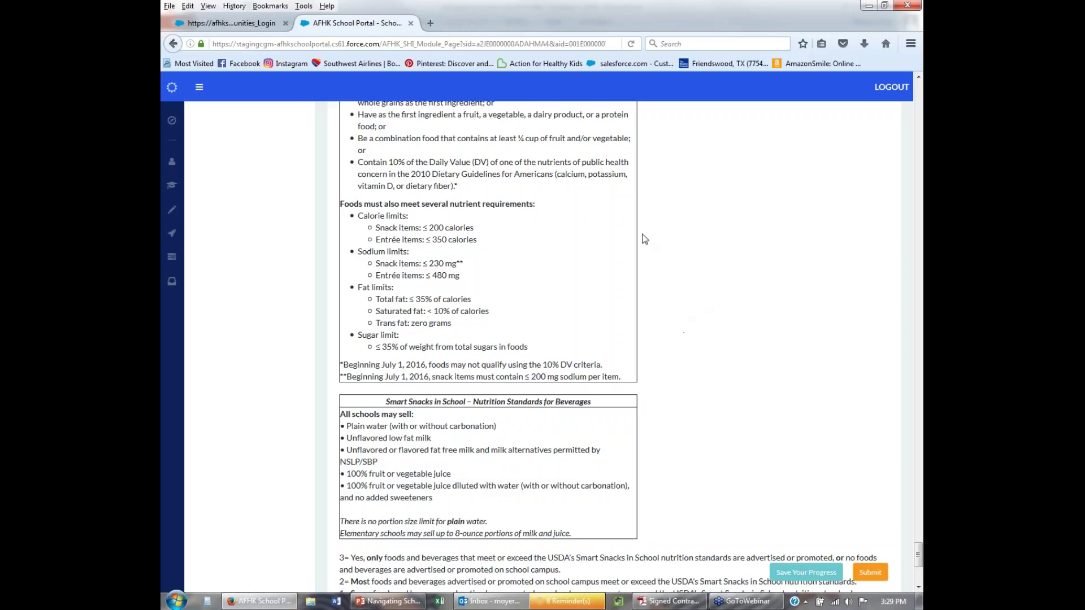
{"action": "scroll", "coordinate": [562, 290], "scroll_direction": "down", "scroll_amount": 10}
{"action": "key", "text": "Tab"}
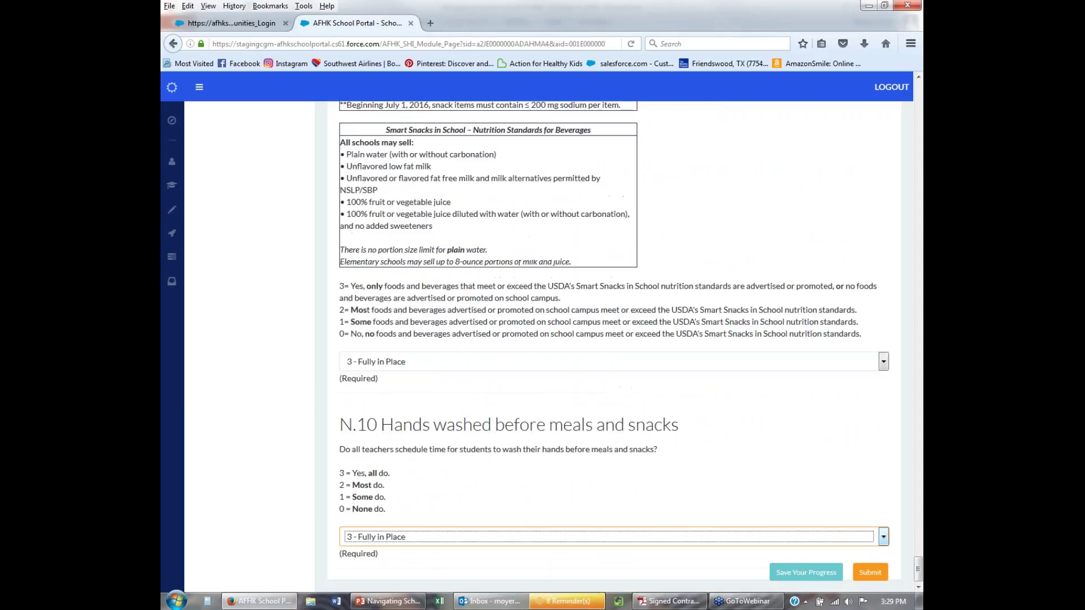
Submit Module 1, answer the accountability plans popup with 2 - Partially in Place, and view results.
{"action": "left_click", "coordinate": [869, 573]}
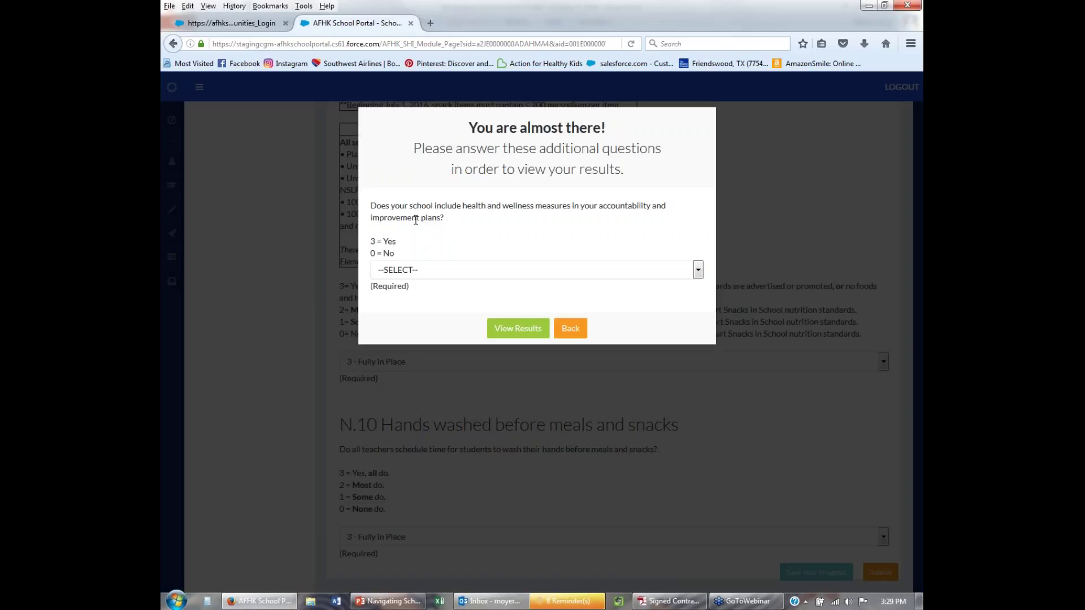
{"action": "left_click", "coordinate": [414, 270]}
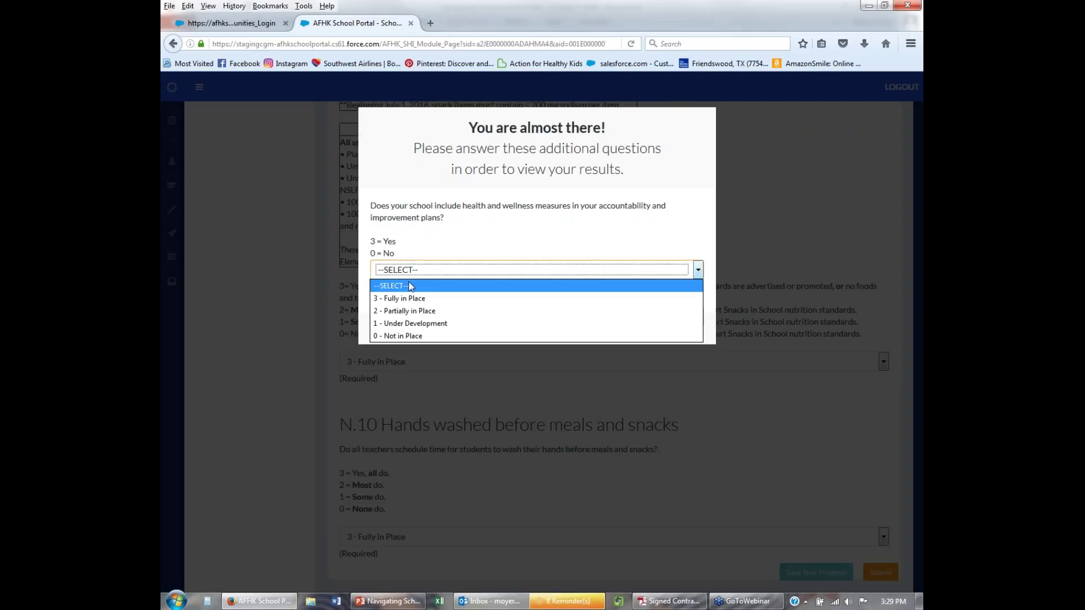
{"action": "left_click", "coordinate": [409, 311]}
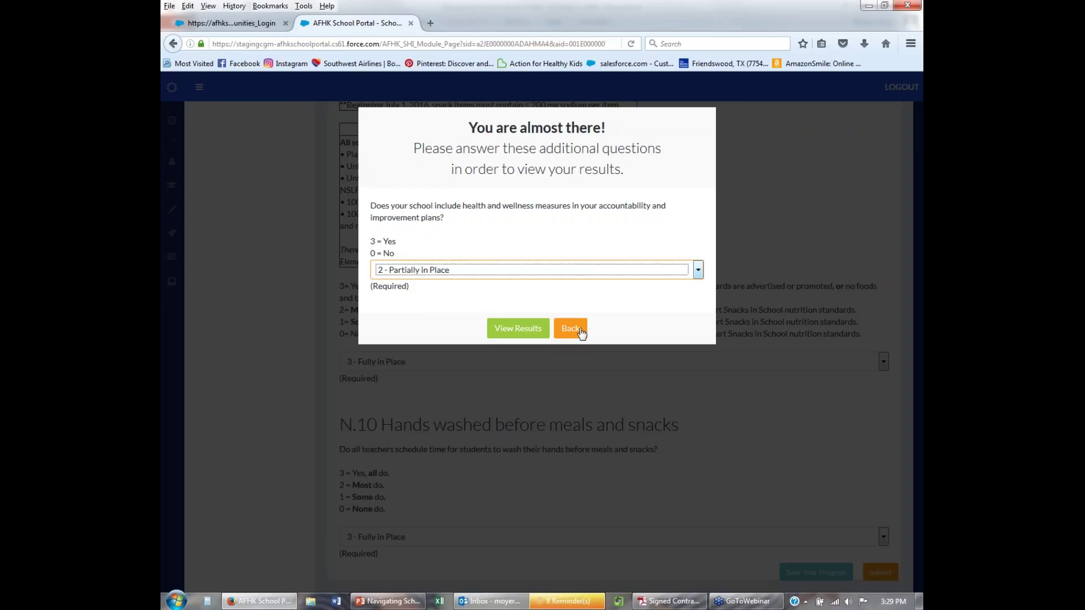
{"action": "left_click", "coordinate": [522, 333]}
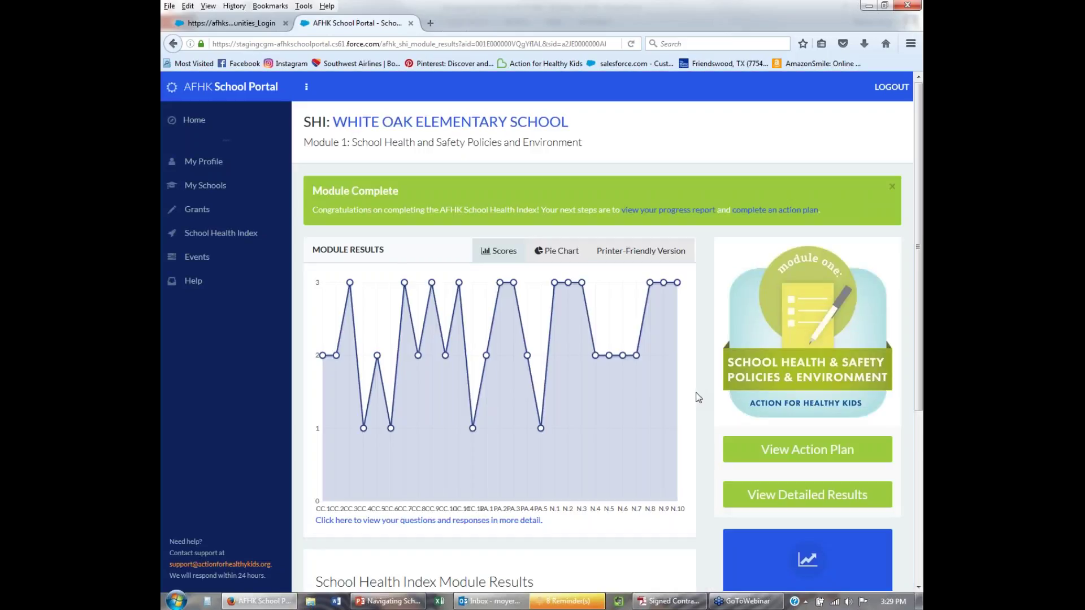
{"action": "scroll", "coordinate": [698, 398], "scroll_direction": "down", "scroll_amount": 4}
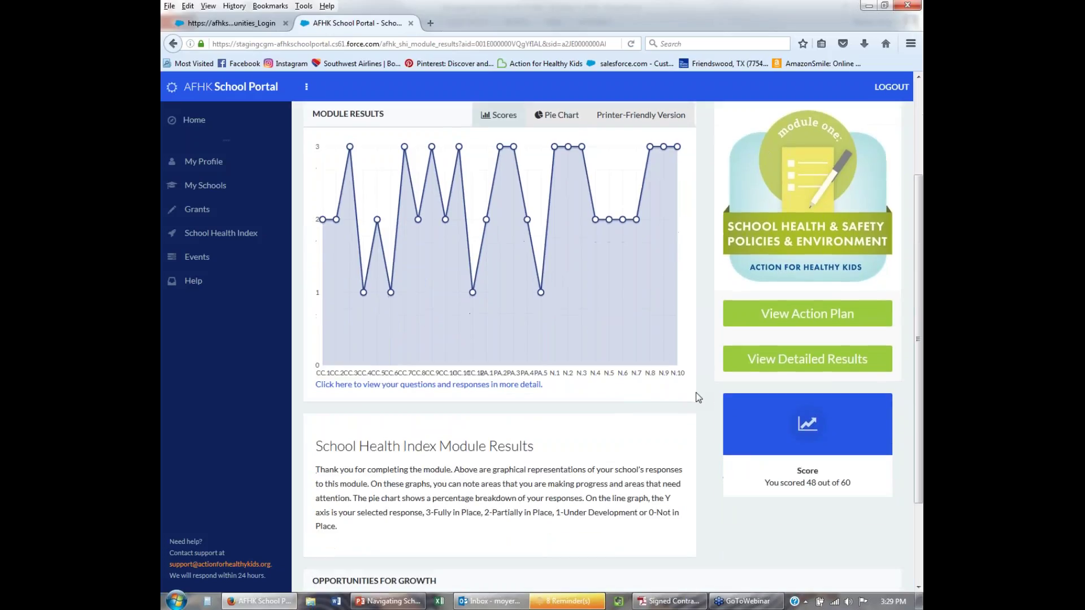
{"action": "scroll", "coordinate": [622, 394], "scroll_direction": "up", "scroll_amount": 2}
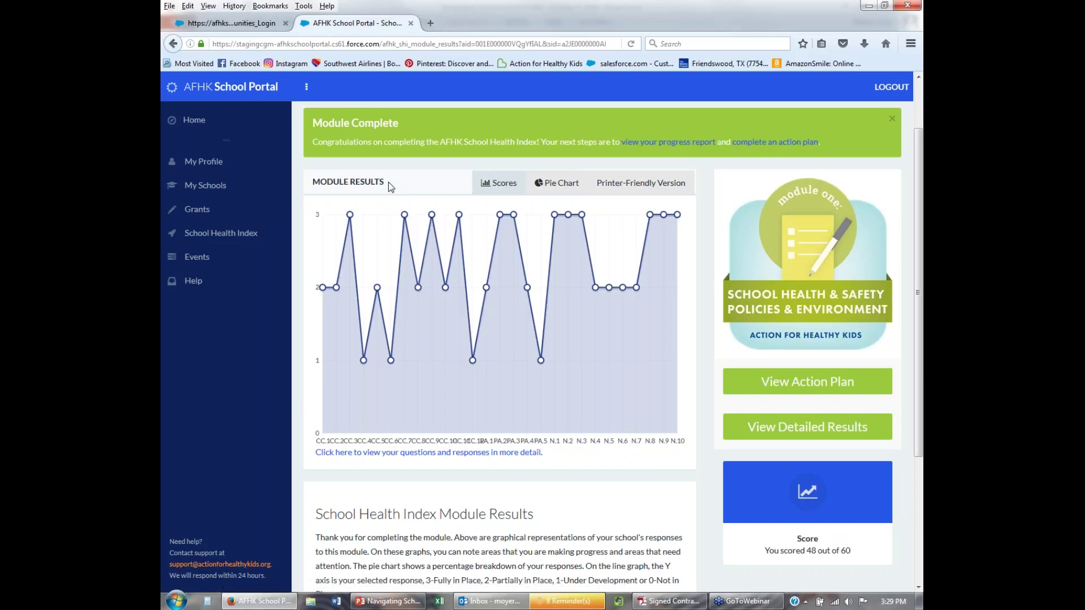
{"action": "left_click_drag", "start_coordinate": [385, 182], "coordinate": [313, 182]}
{"action": "left_click", "coordinate": [313, 182]}
{"action": "scroll", "coordinate": [753, 505], "scroll_direction": "down", "scroll_amount": 2}
{"action": "left_click_drag", "start_coordinate": [806, 482], "coordinate": [853, 484]}
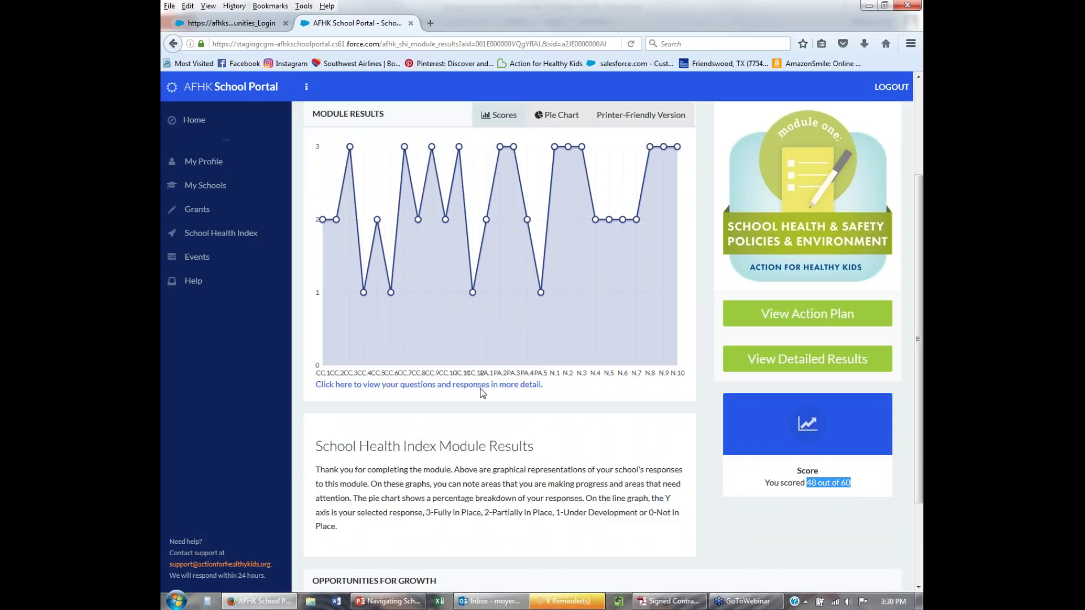
{"action": "scroll", "coordinate": [426, 443], "scroll_direction": "down", "scroll_amount": 3}
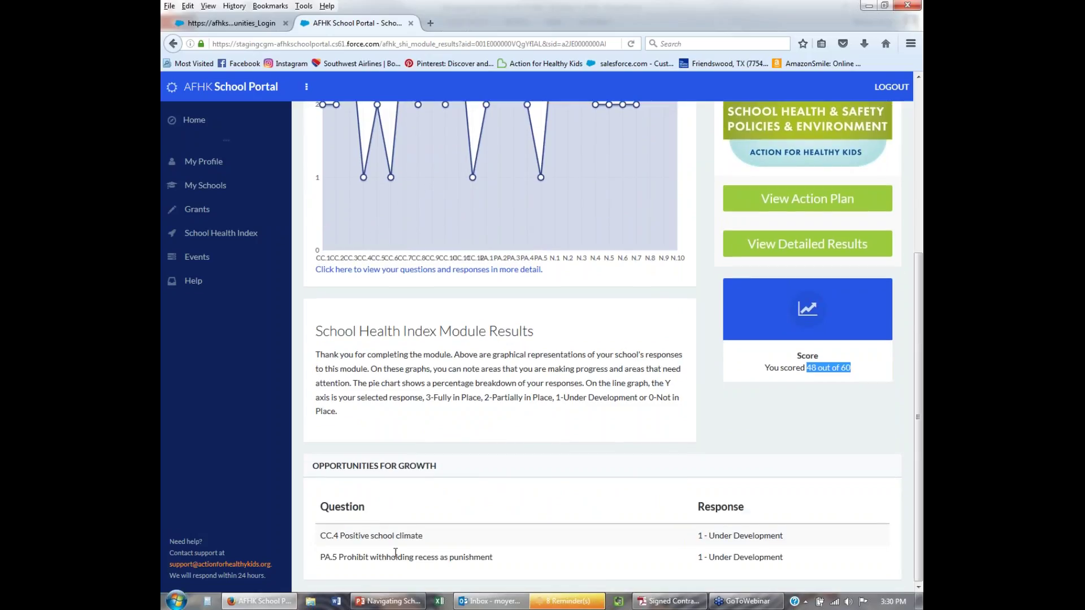
{"action": "mouse_move", "coordinate": [371, 180]}
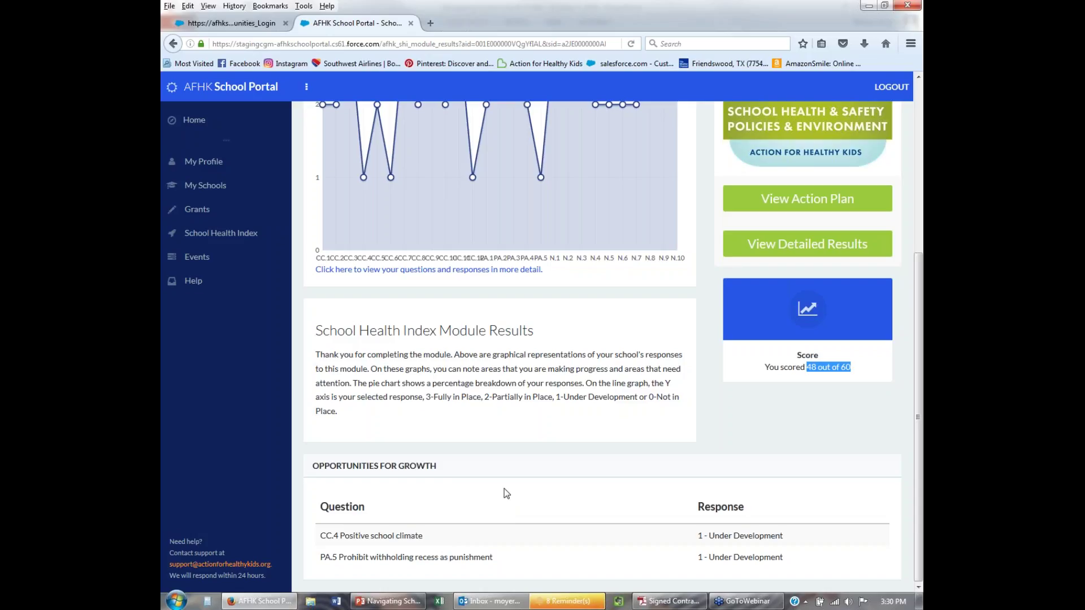
{"action": "scroll", "coordinate": [508, 484], "scroll_direction": "up", "scroll_amount": 4}
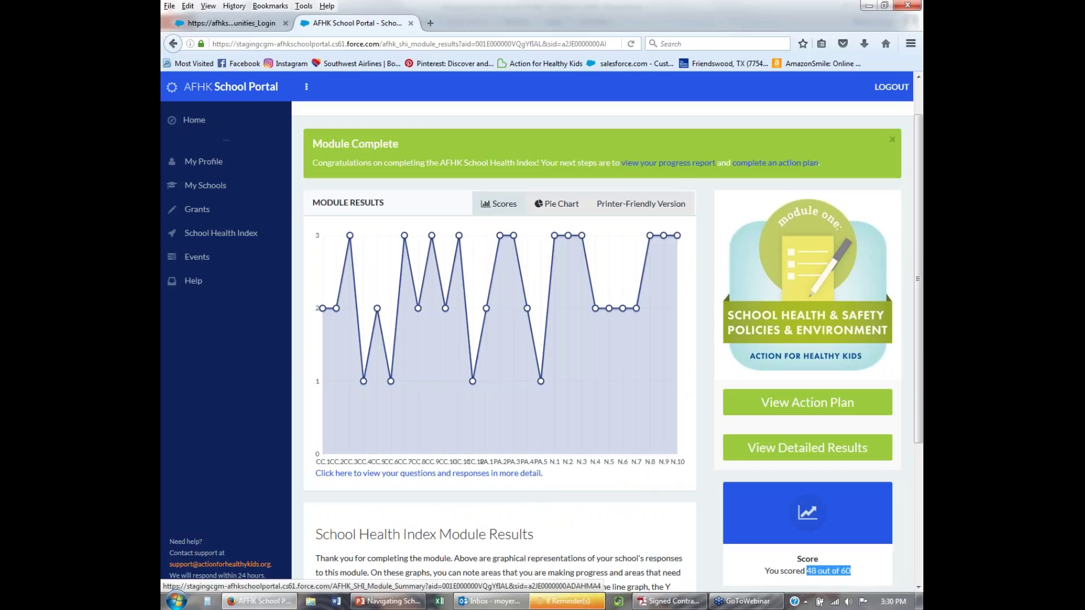
{"action": "left_click", "coordinate": [774, 449]}
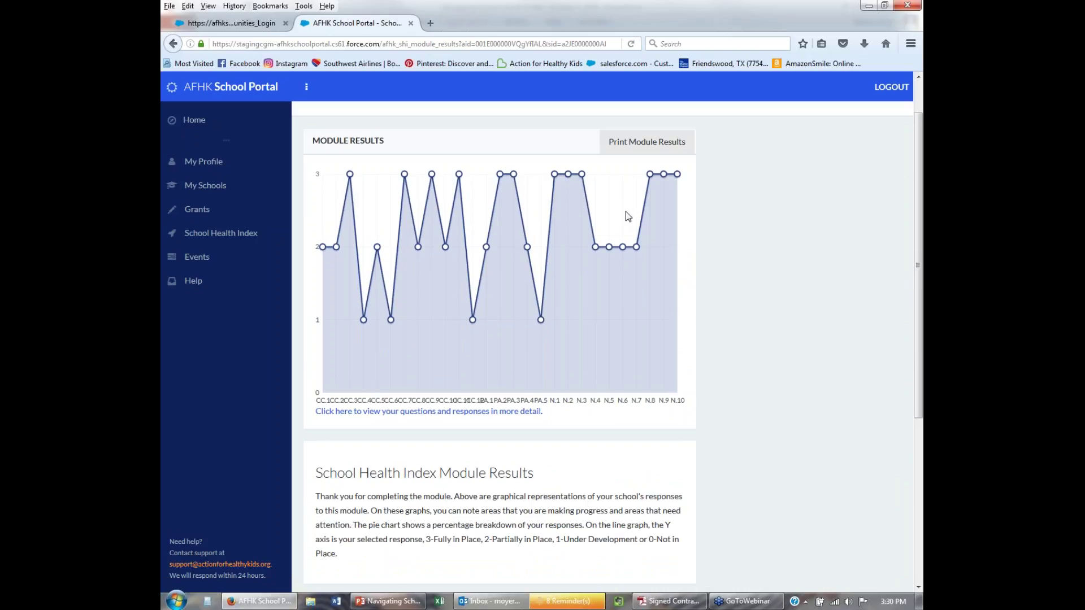
{"action": "scroll", "coordinate": [605, 483], "scroll_direction": "down", "scroll_amount": 2}
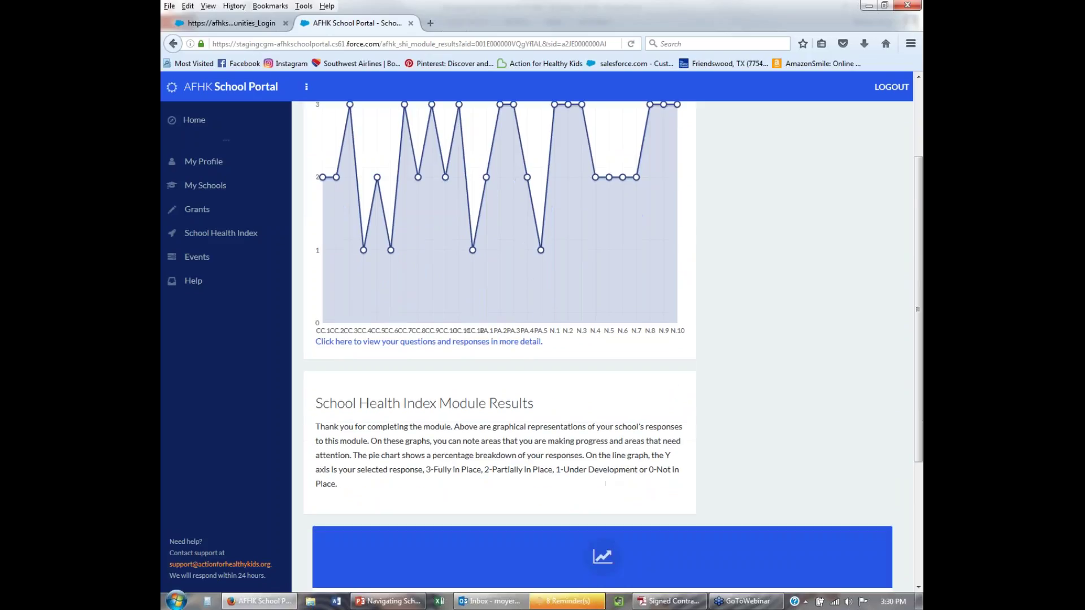
{"action": "left_click_drag", "start_coordinate": [602, 549], "coordinate": [644, 549]}
{"action": "scroll", "coordinate": [625, 225], "scroll_direction": "up", "scroll_amount": 3}
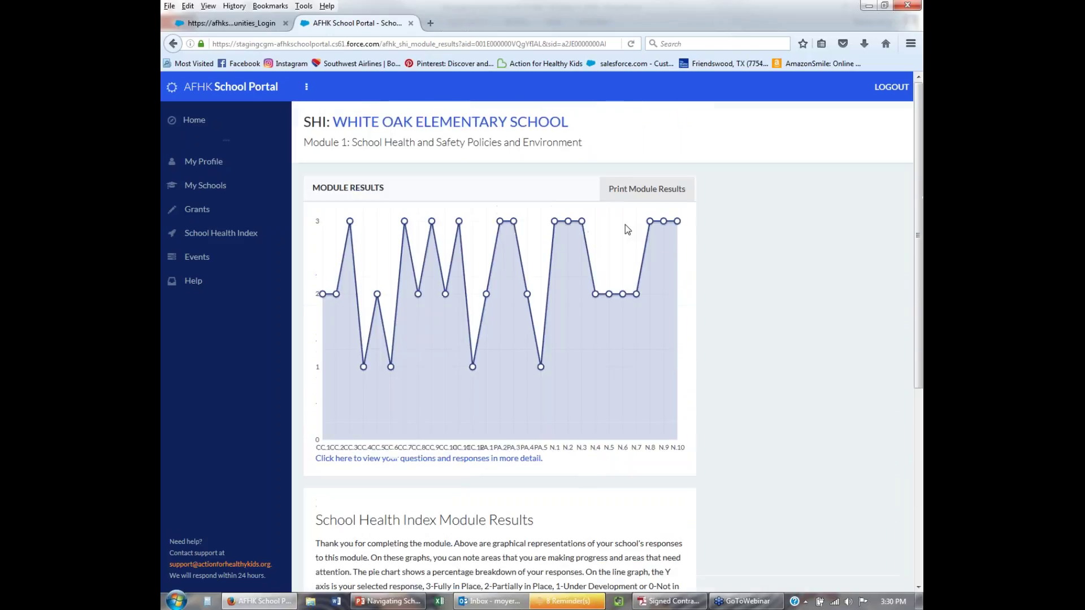
{"action": "left_click", "coordinate": [637, 196]}
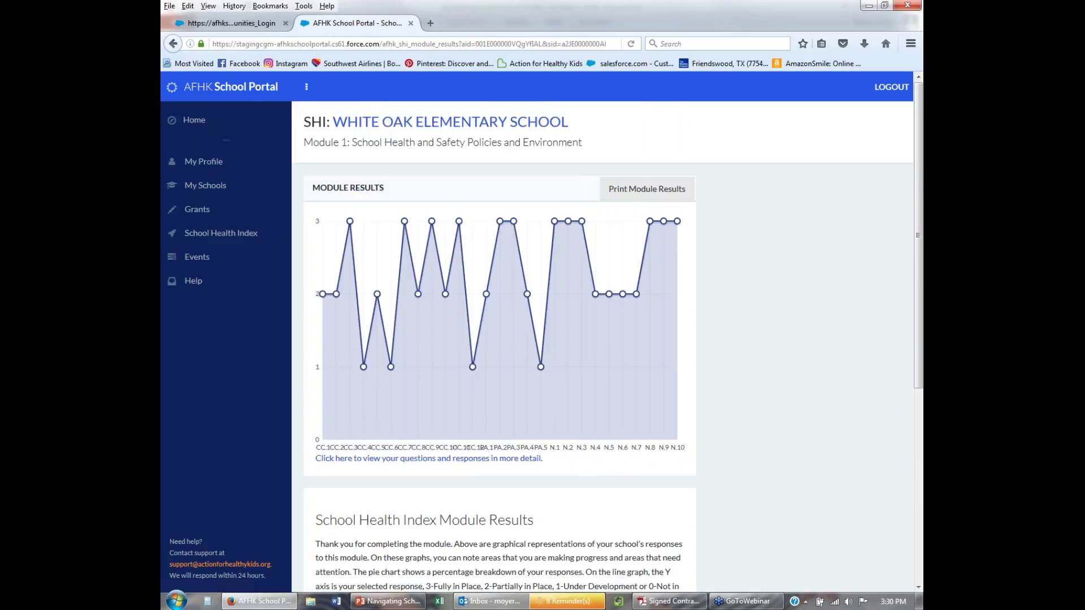
{"action": "key", "text": "alt+Left"}
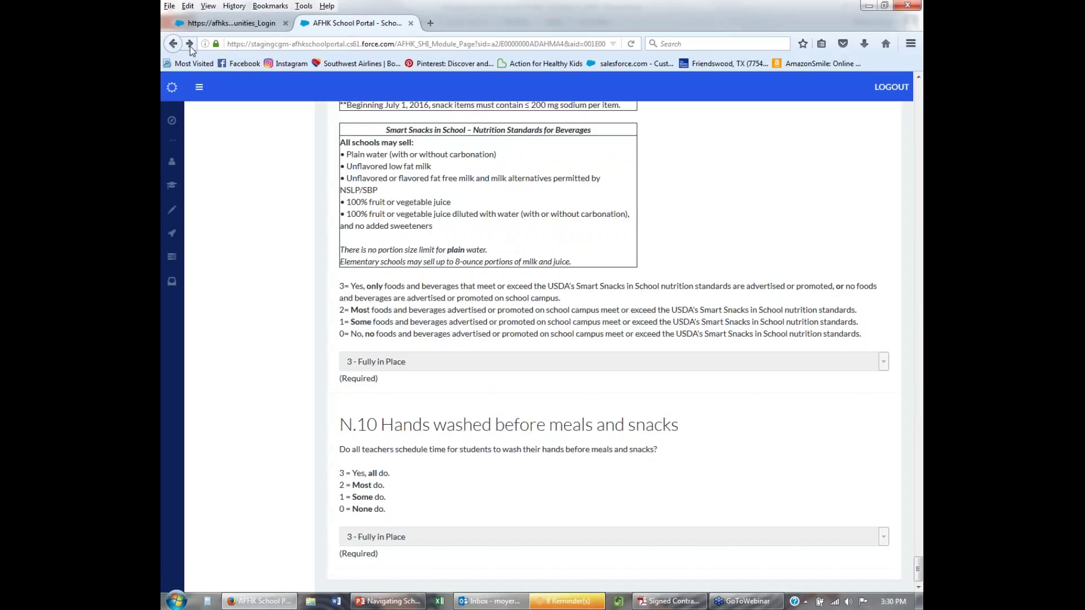
{"action": "left_click", "coordinate": [190, 46]}
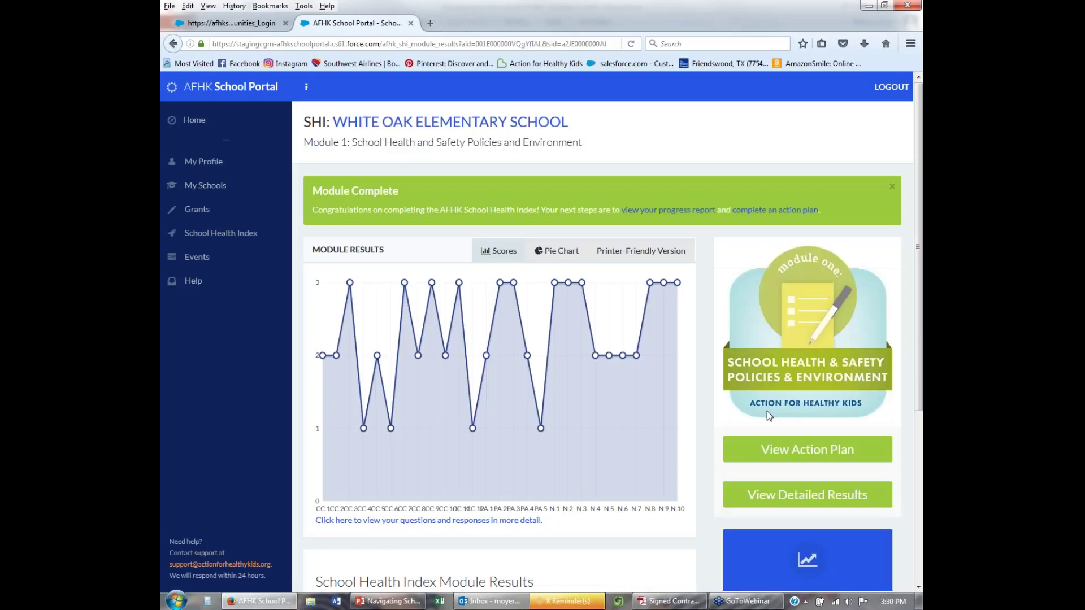
Open Module 1's View Report and review the score chart (48 of 60) and Opportunities for Growth.
{"action": "left_click", "coordinate": [772, 497]}
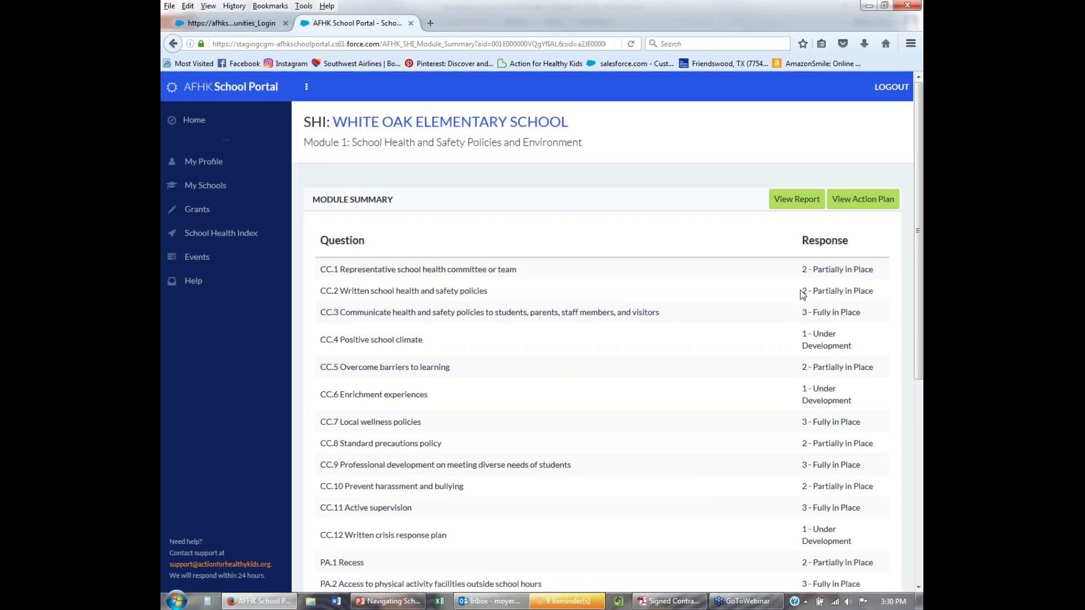
{"action": "scroll", "coordinate": [814, 452], "scroll_direction": "down", "scroll_amount": 1}
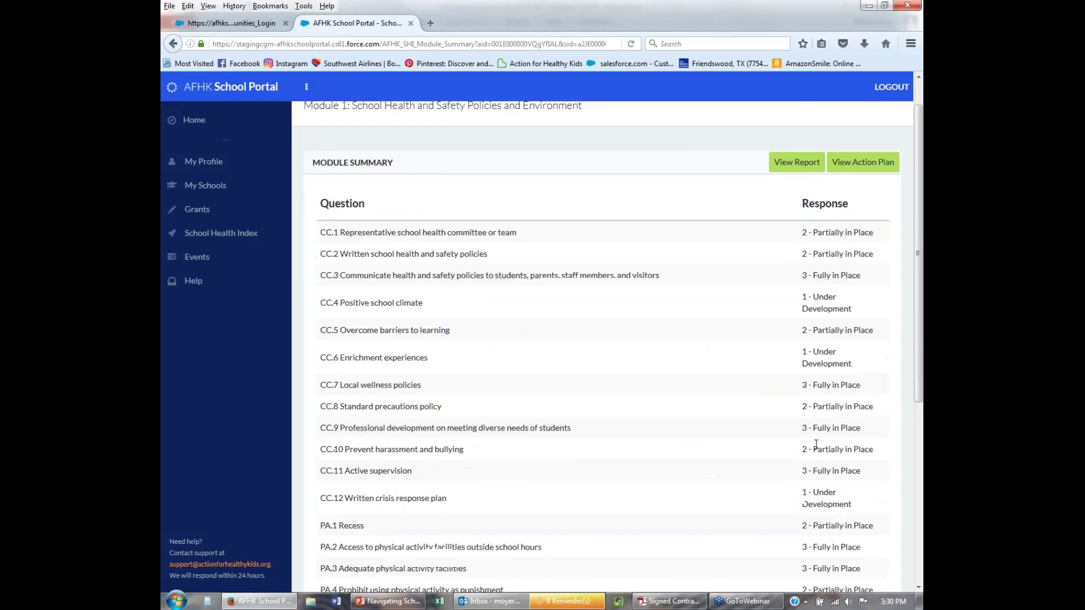
{"action": "scroll", "coordinate": [816, 445], "scroll_direction": "down", "scroll_amount": 5}
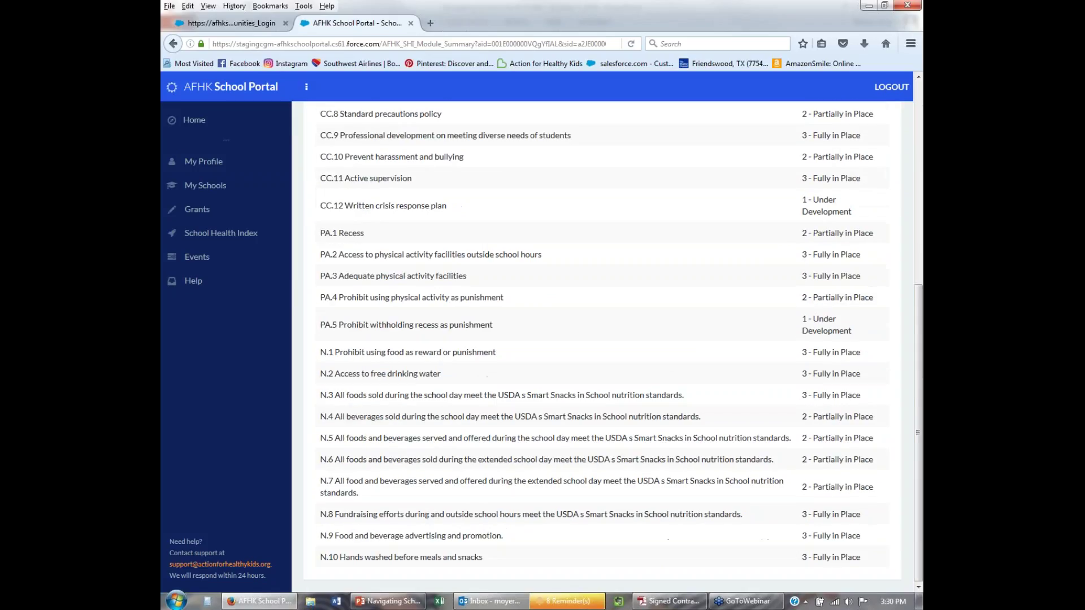
{"action": "scroll", "coordinate": [744, 431], "scroll_direction": "up", "scroll_amount": 6}
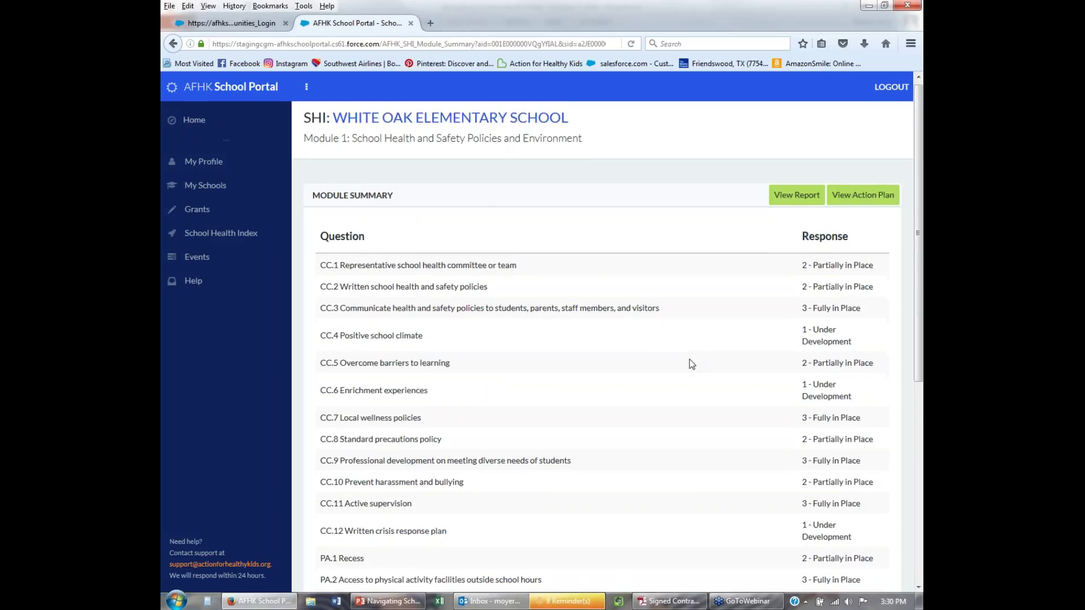
{"action": "scroll", "coordinate": [432, 298], "scroll_direction": "down", "scroll_amount": 2}
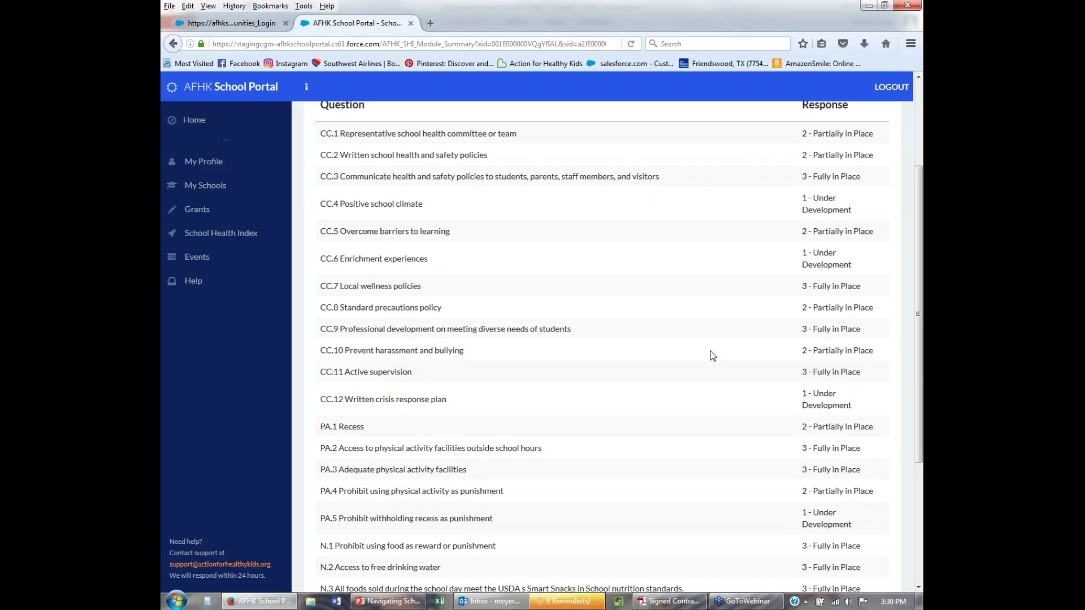
{"action": "scroll", "coordinate": [778, 375], "scroll_direction": "up", "scroll_amount": 2}
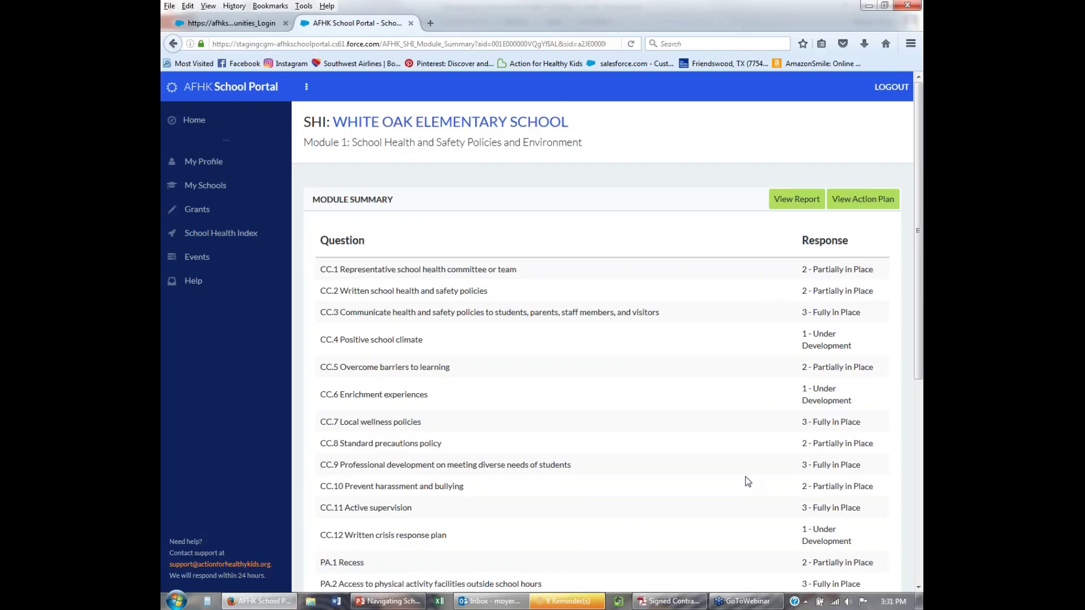
{"action": "left_click", "coordinate": [794, 201]}
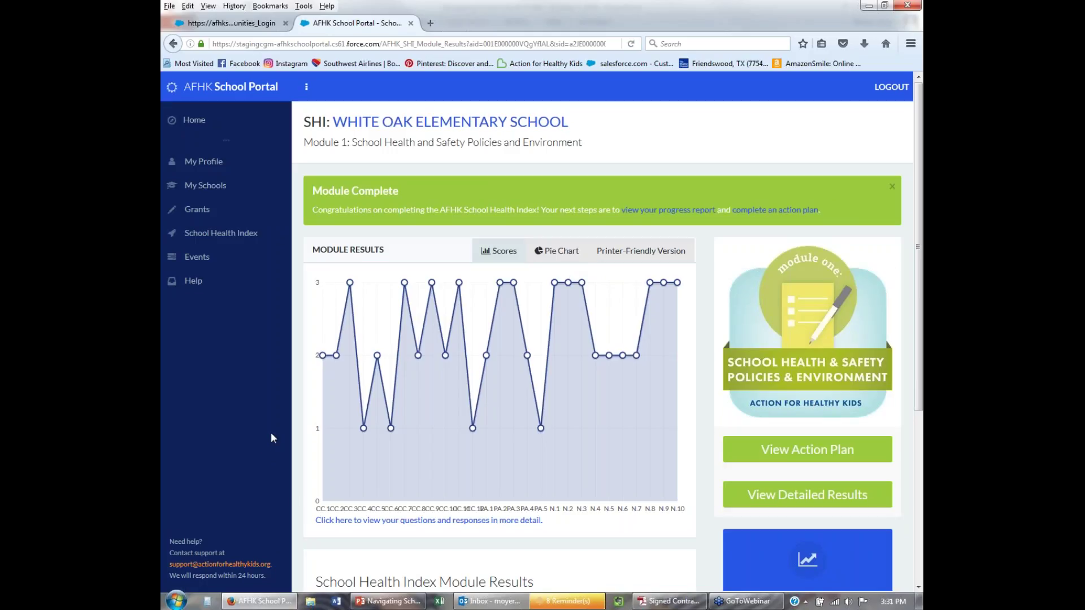
{"action": "scroll", "coordinate": [579, 523], "scroll_direction": "down", "scroll_amount": 2}
{"action": "scroll", "coordinate": [655, 517], "scroll_direction": "down", "scroll_amount": 4}
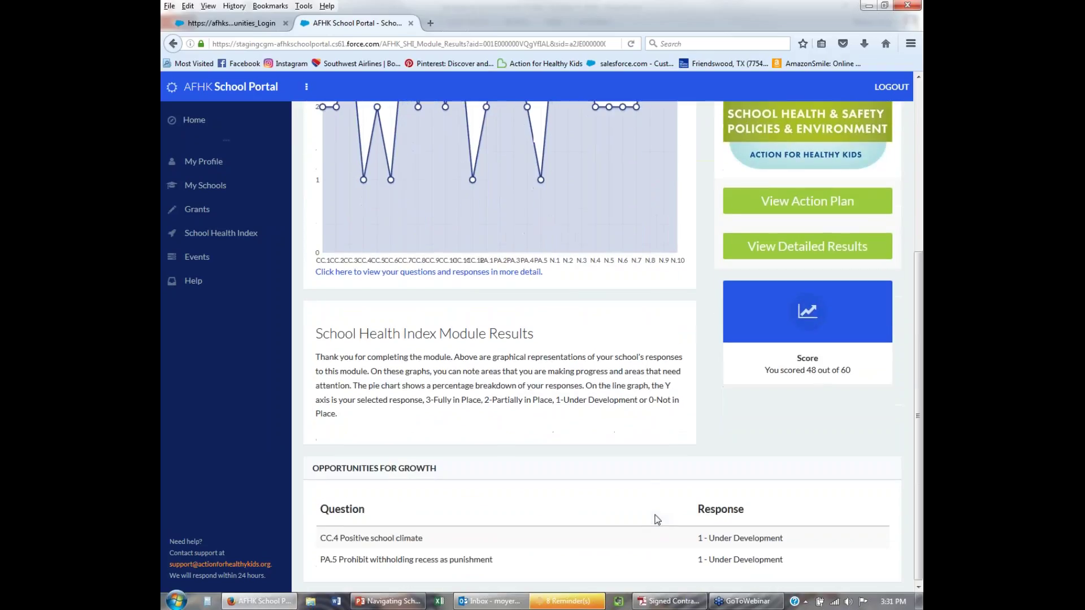
{"action": "scroll", "coordinate": [656, 517], "scroll_direction": "up", "scroll_amount": 6}
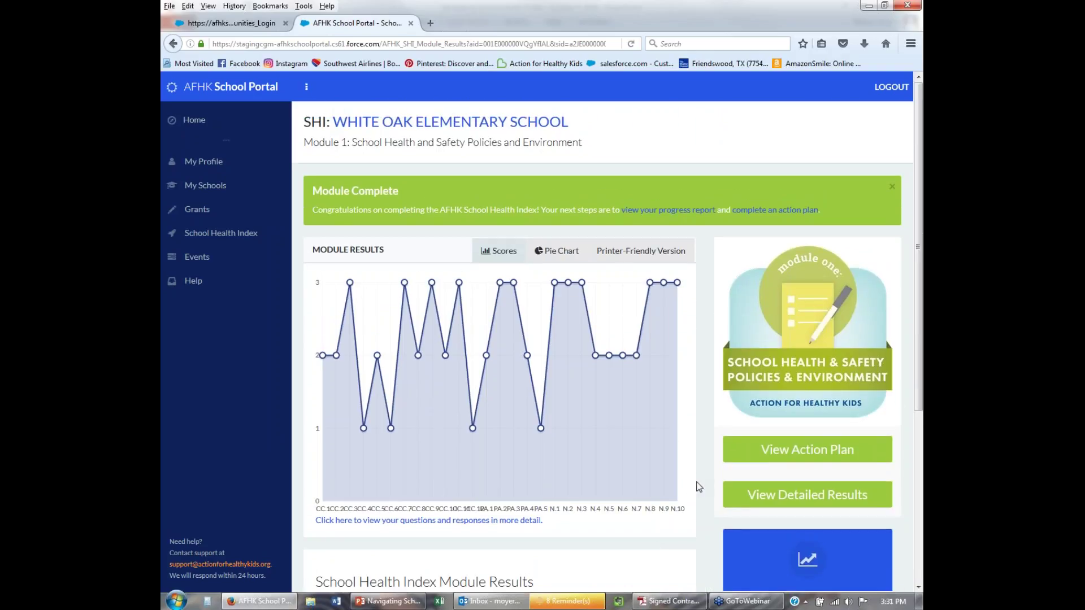
{"action": "scroll", "coordinate": [699, 515], "scroll_direction": "down", "scroll_amount": 2}
{"action": "scroll", "coordinate": [715, 212], "scroll_direction": "up", "scroll_amount": 2}
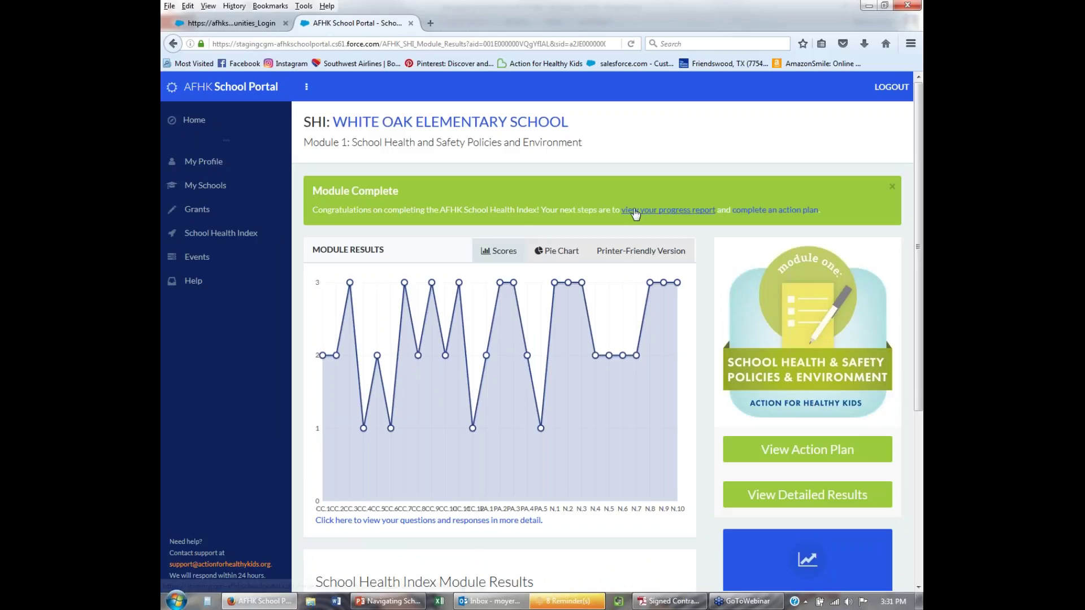
Open White Oak Elementary School's hub from My Schools and scroll down to its eight SHI modules.
{"action": "left_click", "coordinate": [200, 195]}
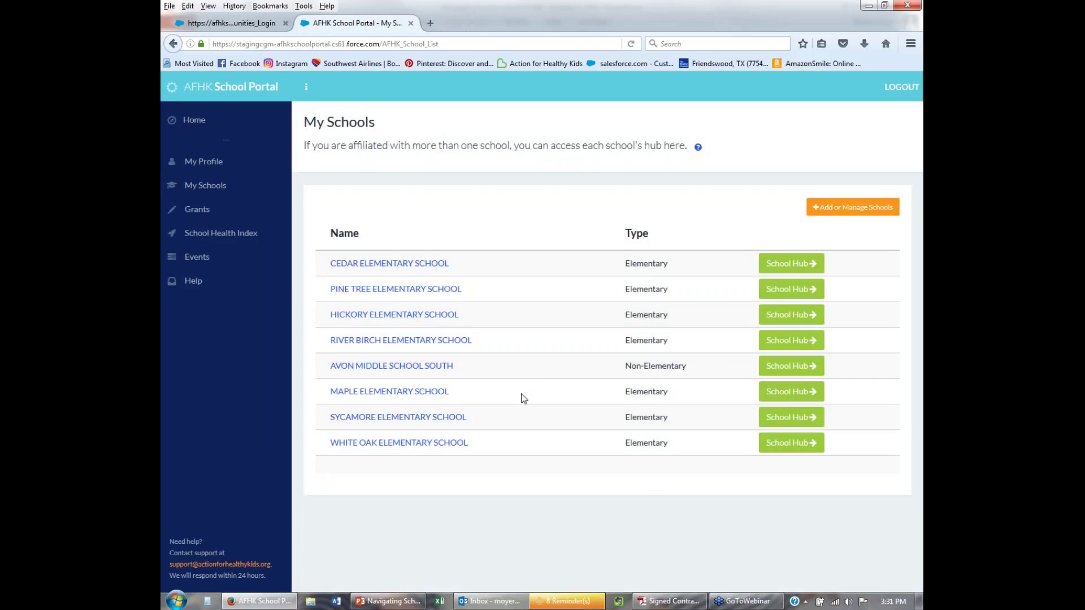
{"action": "left_click", "coordinate": [766, 447]}
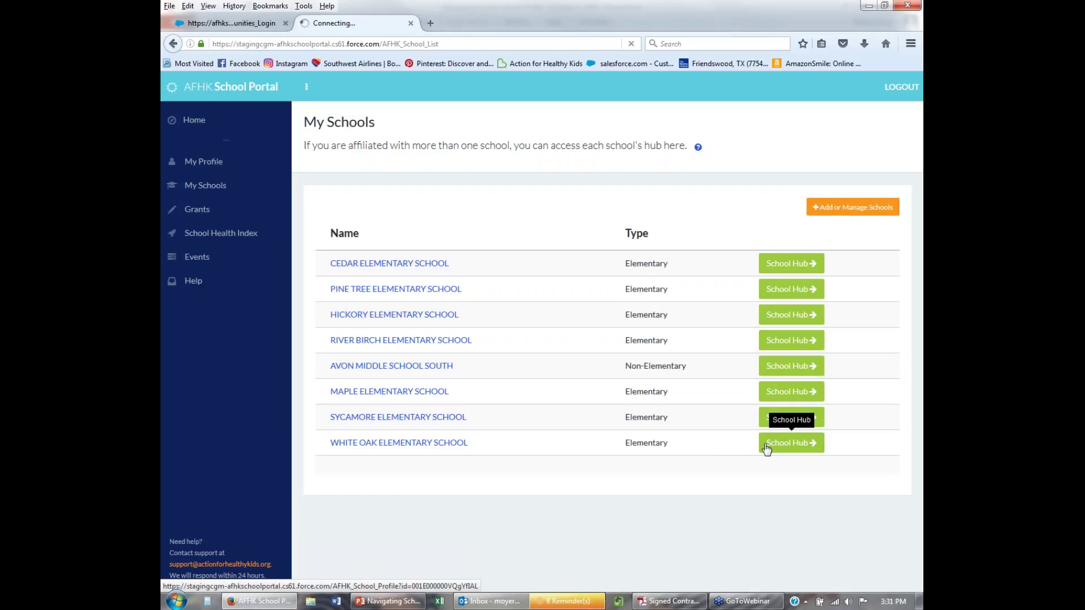
{"action": "scroll", "coordinate": [565, 426], "scroll_direction": "down", "scroll_amount": 3}
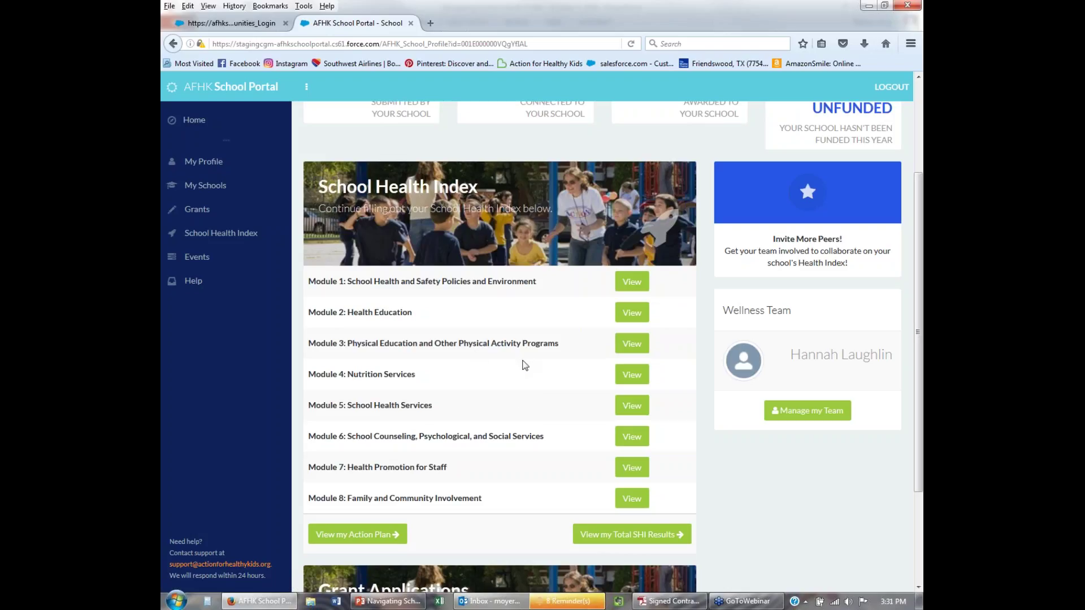
{"action": "scroll", "coordinate": [525, 365], "scroll_direction": "up", "scroll_amount": 3}
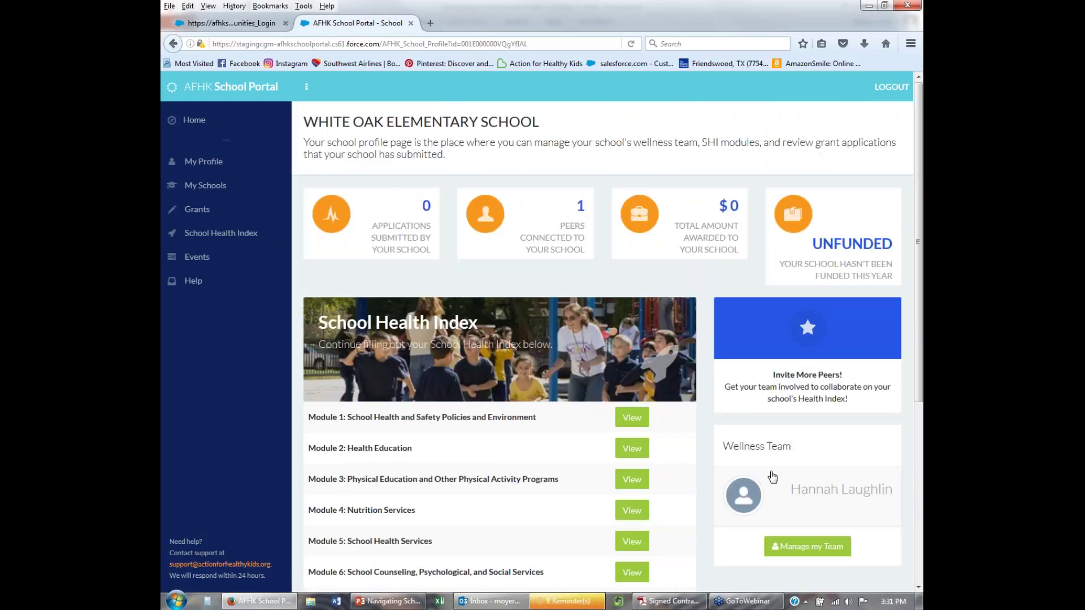
{"action": "scroll", "coordinate": [603, 301], "scroll_direction": "down", "scroll_amount": 3}
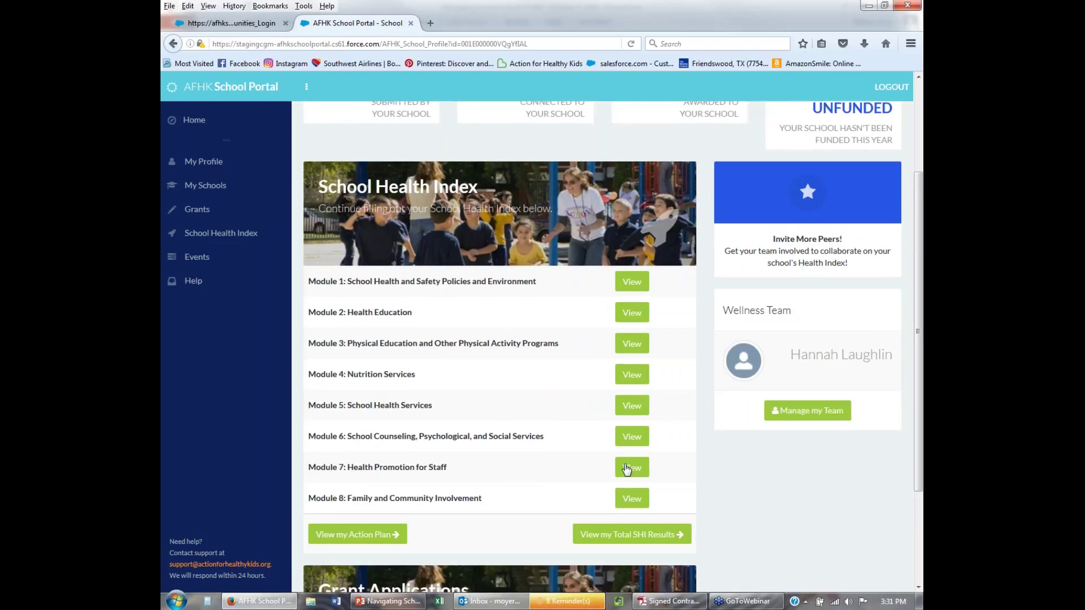
{"action": "scroll", "coordinate": [506, 489], "scroll_direction": "down", "scroll_amount": 2}
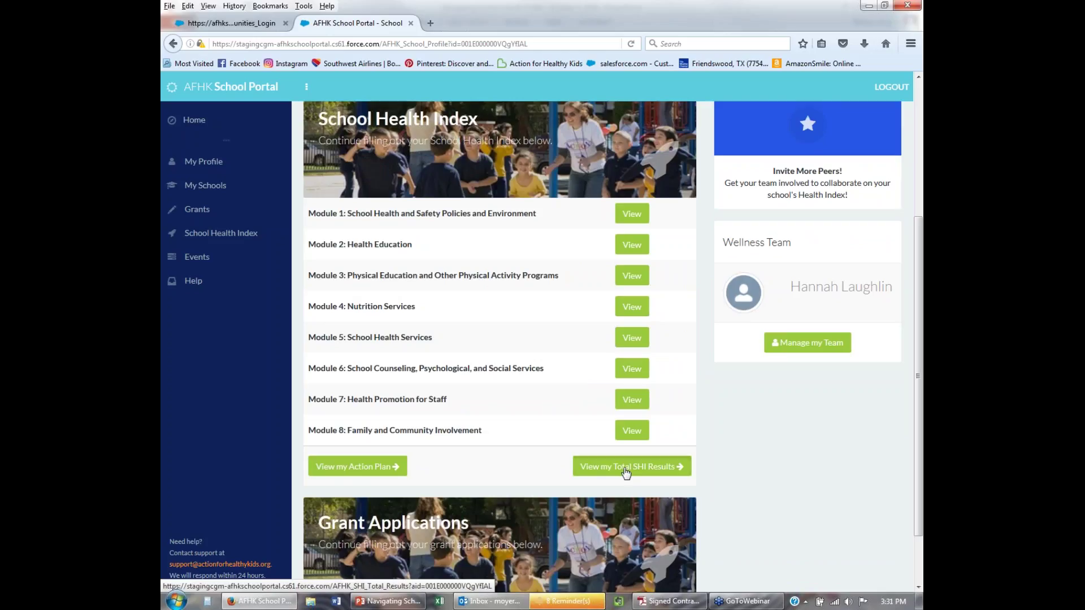
Open White Oak's total SHI results and inspect the score chart's data points.
{"action": "left_click", "coordinate": [625, 473]}
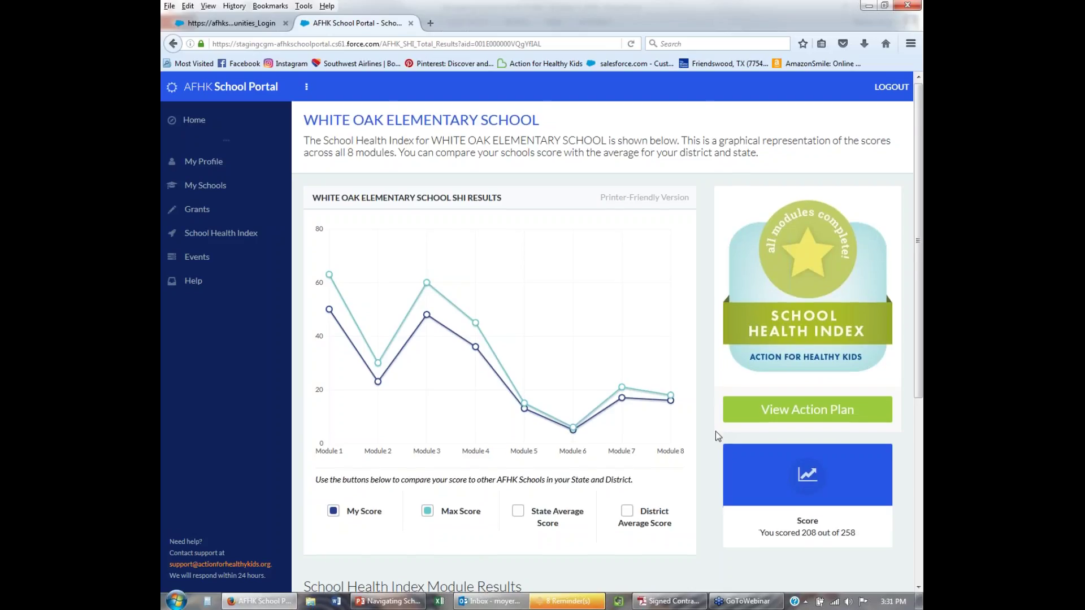
{"action": "scroll", "coordinate": [576, 415], "scroll_direction": "down", "scroll_amount": 2}
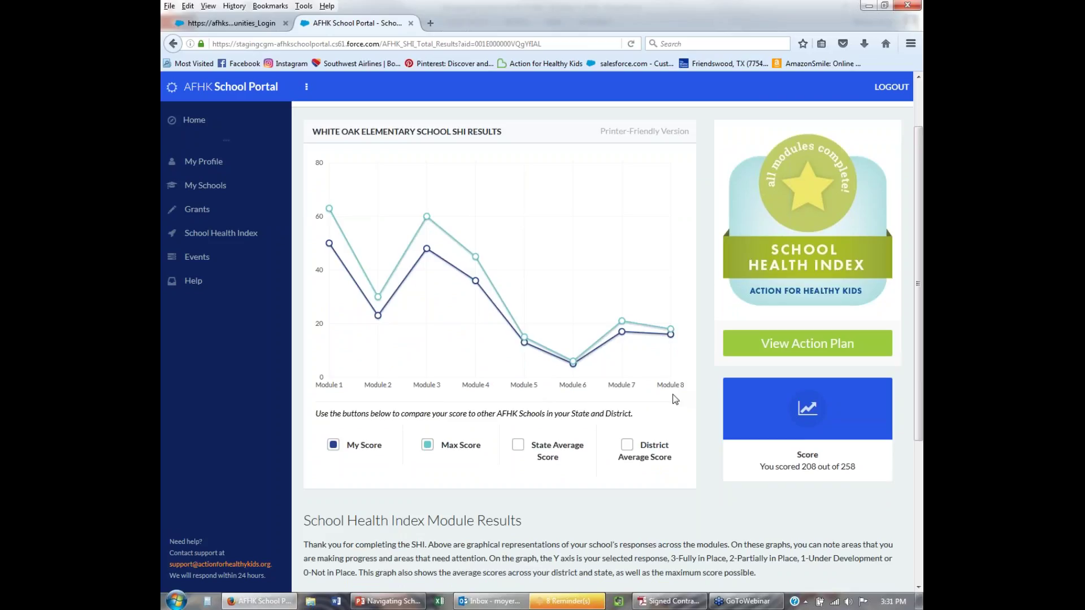
{"action": "mouse_move", "coordinate": [379, 317]}
{"action": "mouse_move", "coordinate": [524, 344]}
{"action": "mouse_move", "coordinate": [573, 362]}
{"action": "mouse_move", "coordinate": [678, 337]}
Review the Module/Score table showing 208 out of 258 across the eight modules.
{"action": "scroll", "coordinate": [731, 496], "scroll_direction": "down", "scroll_amount": 4}
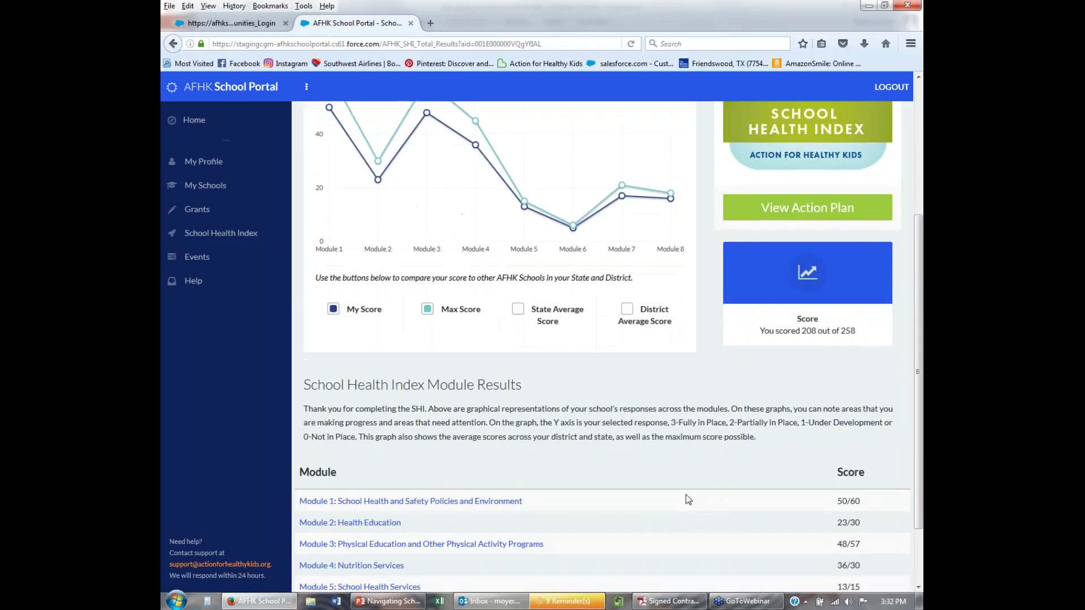
{"action": "scroll", "coordinate": [688, 500], "scroll_direction": "down", "scroll_amount": 3}
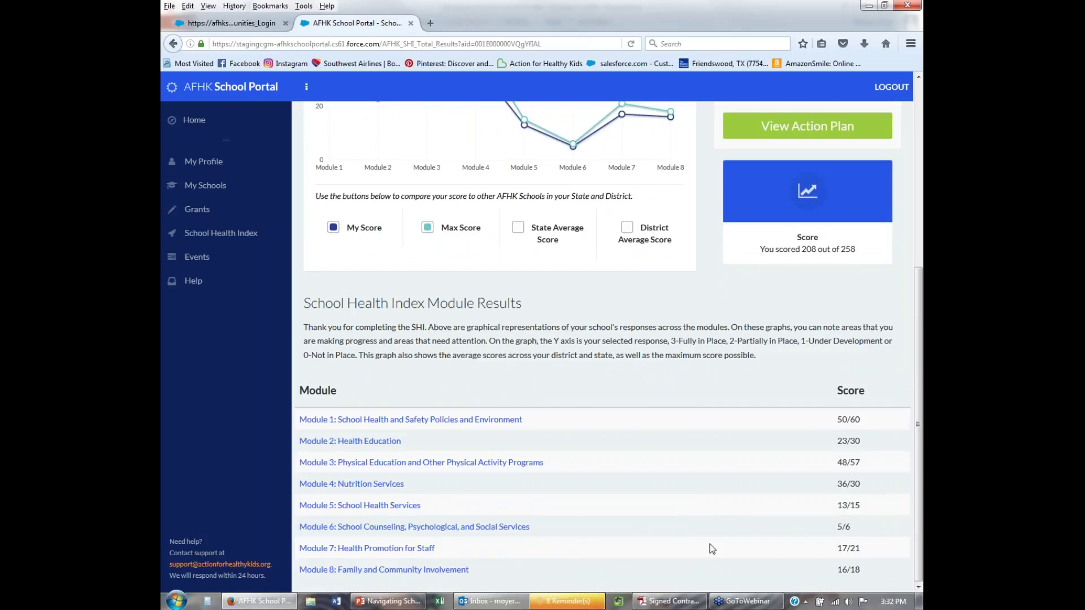
{"action": "scroll", "coordinate": [712, 550], "scroll_direction": "up", "scroll_amount": 8}
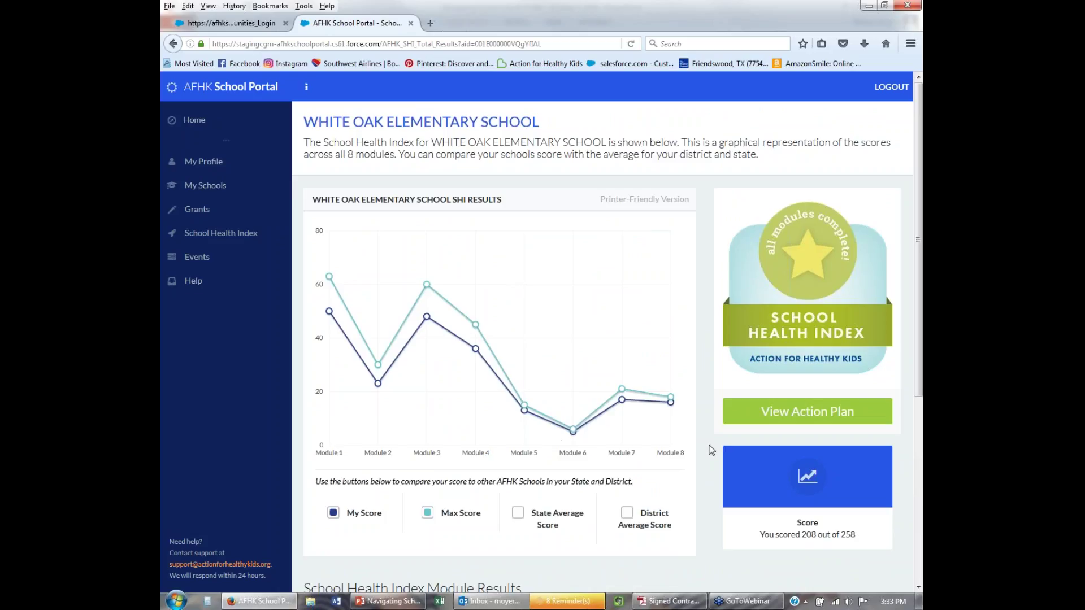
{"action": "scroll", "coordinate": [711, 449], "scroll_direction": "down", "scroll_amount": 8}
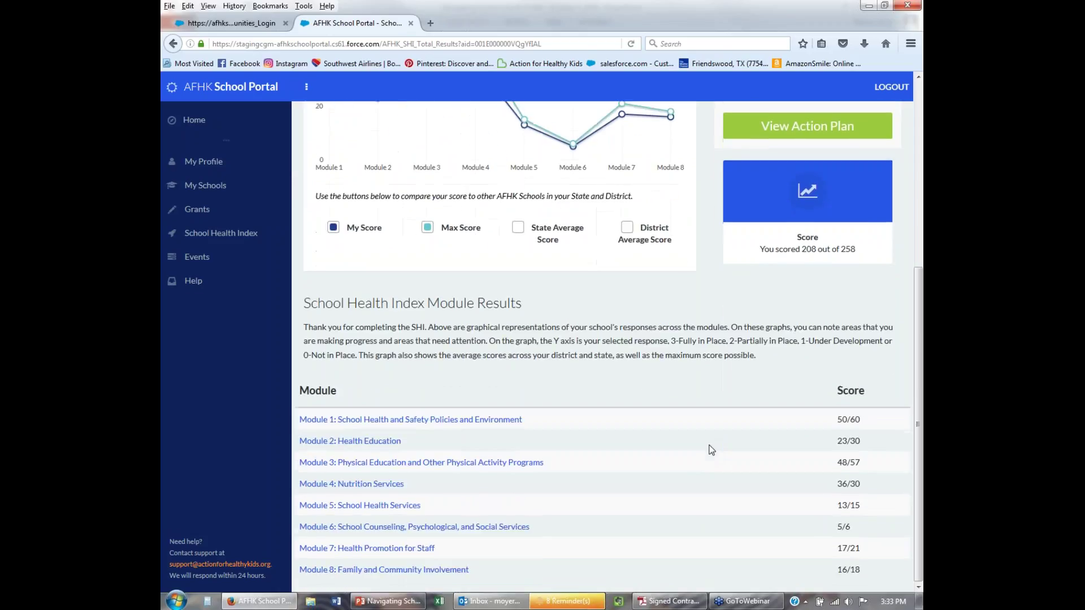
{"action": "scroll", "coordinate": [711, 449], "scroll_direction": "up", "scroll_amount": 5}
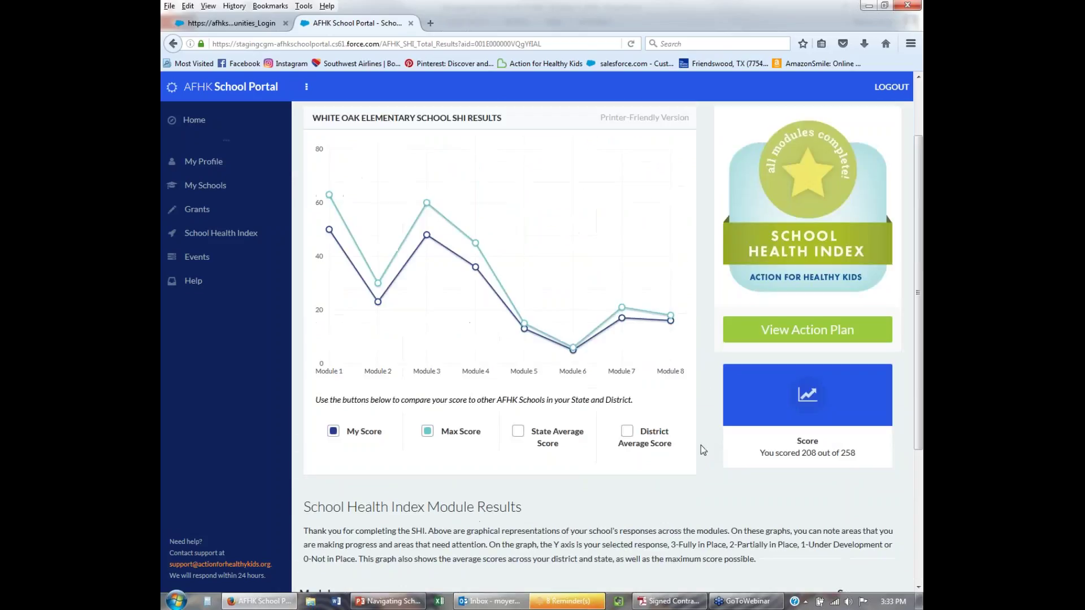
{"action": "scroll", "coordinate": [700, 445], "scroll_direction": "down", "scroll_amount": 5}
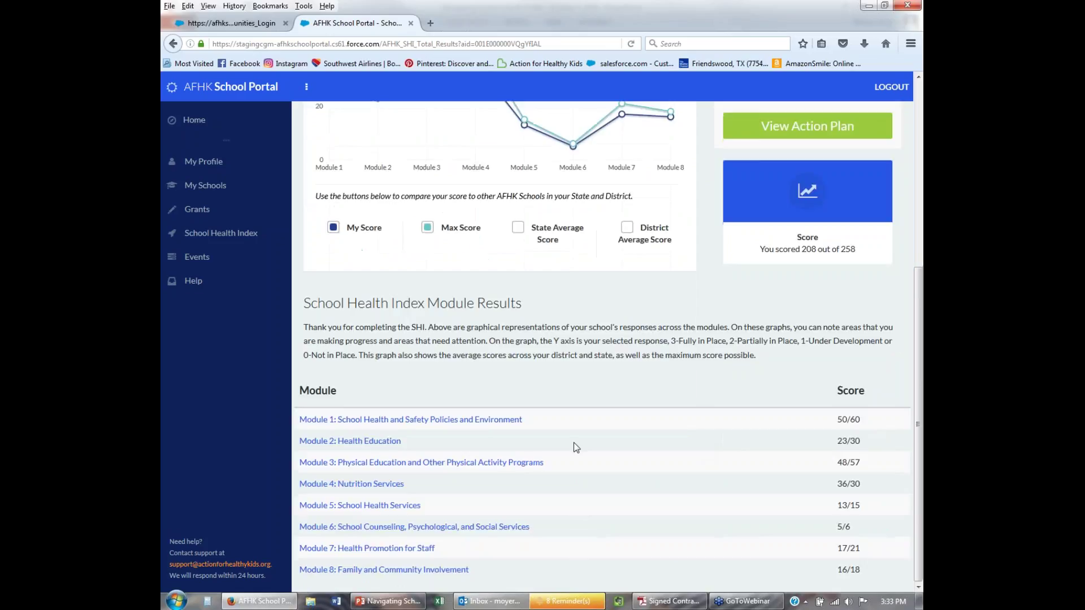
{"action": "scroll", "coordinate": [447, 438], "scroll_direction": "up", "scroll_amount": 5}
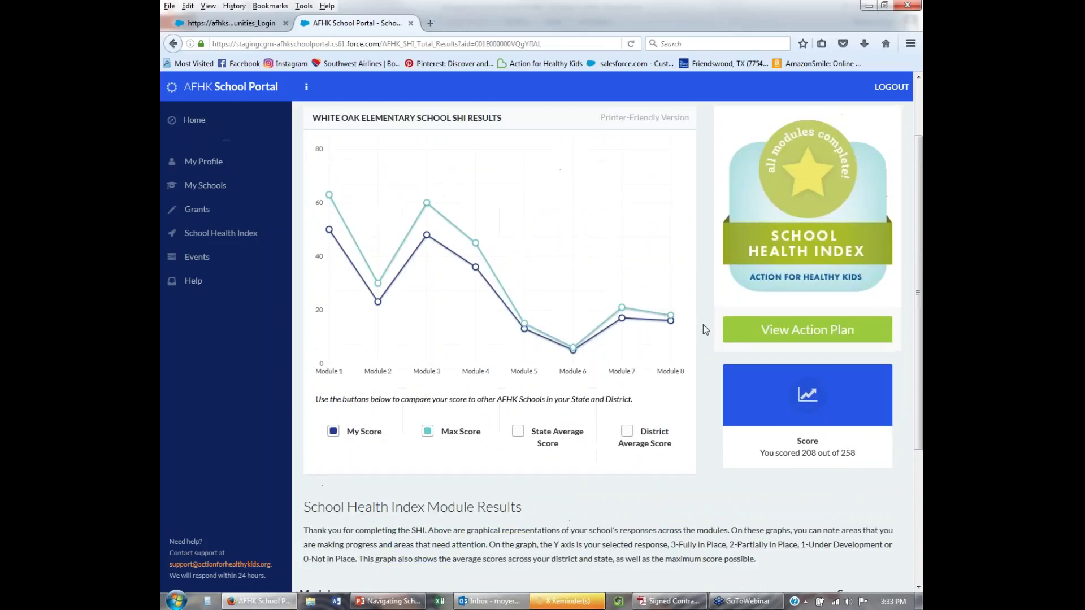
Open White Oak's action plan, step back to the total results, then reopen the action plan.
{"action": "left_click", "coordinate": [811, 333]}
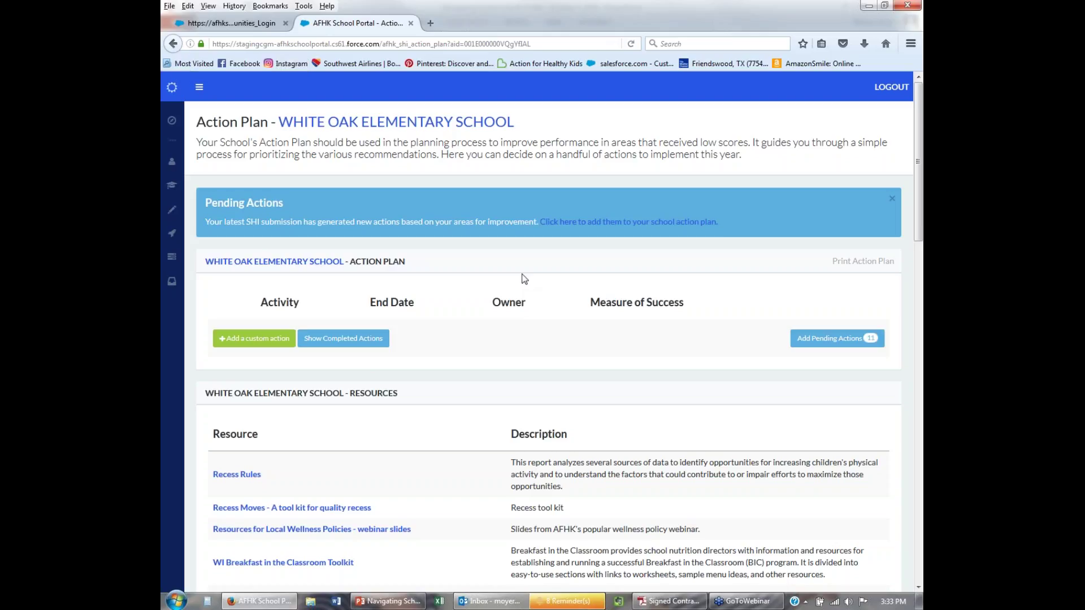
{"action": "left_click", "coordinate": [173, 44]}
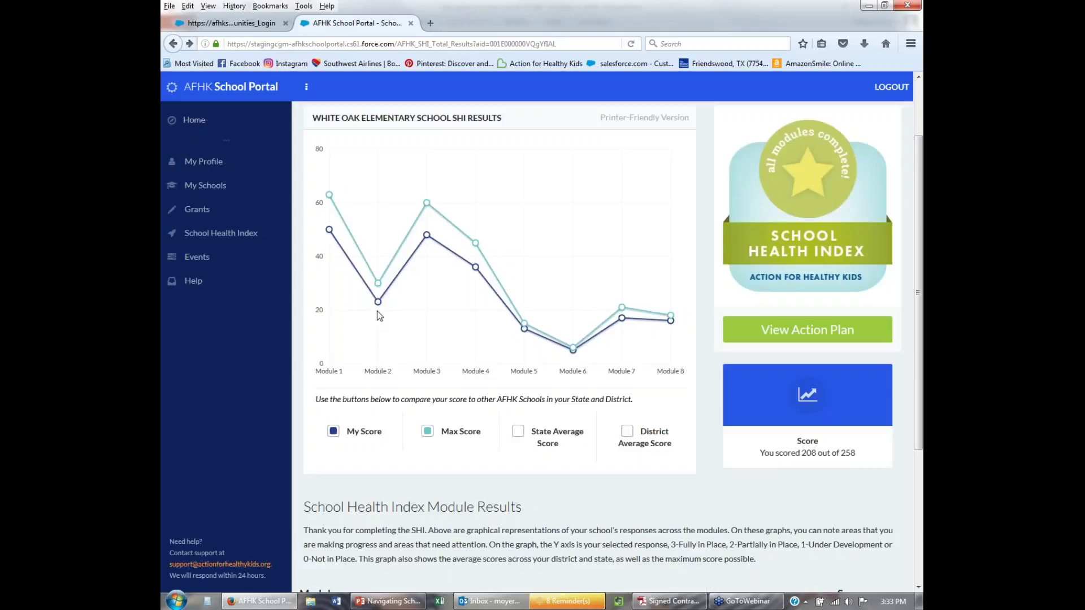
{"action": "mouse_move", "coordinate": [378, 305]}
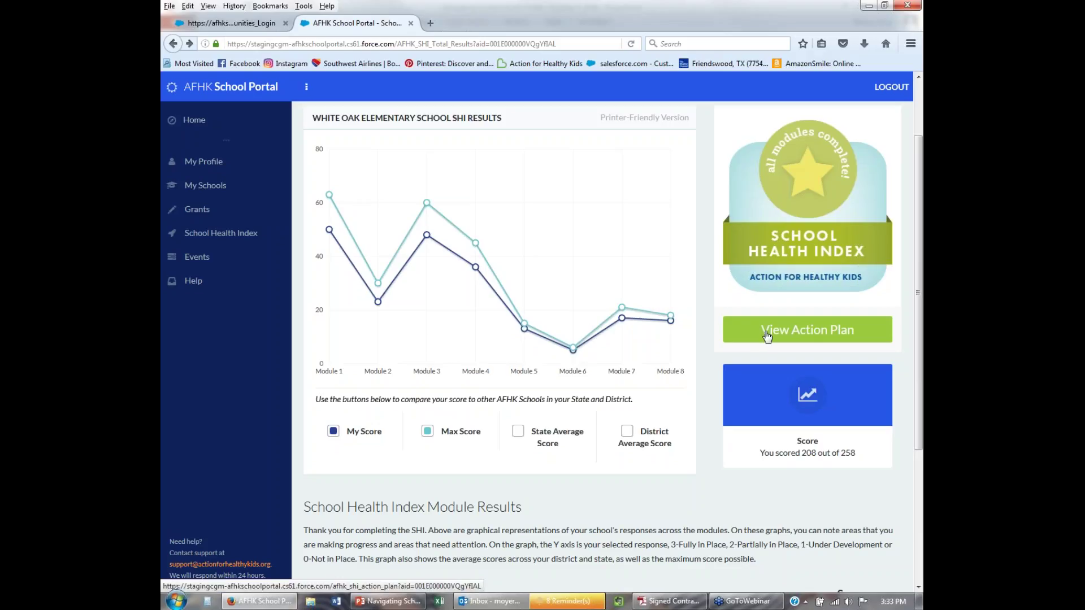
{"action": "mouse_move", "coordinate": [573, 350]}
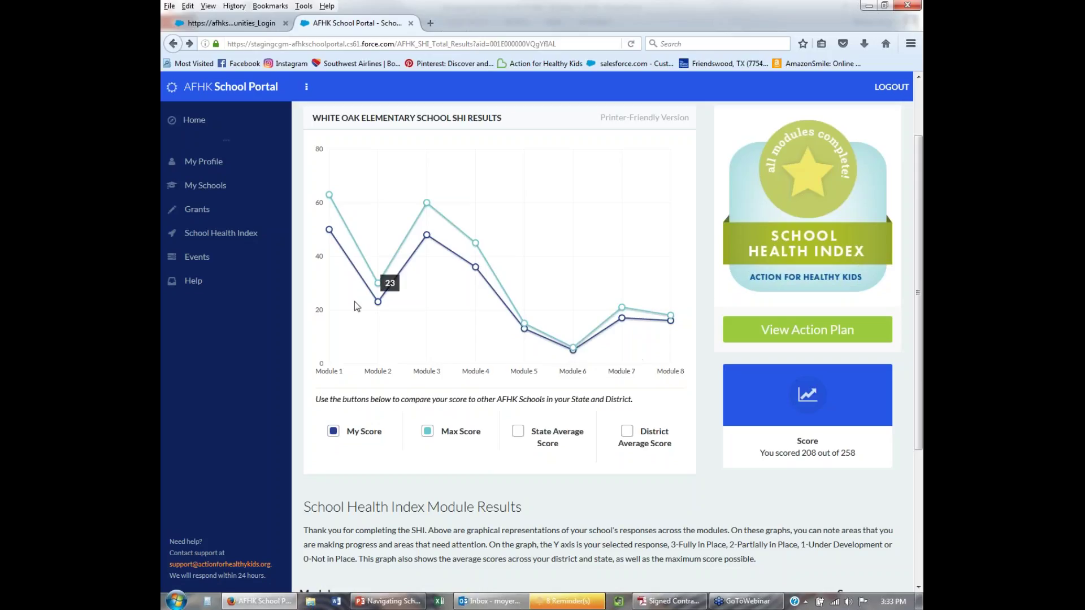
{"action": "left_click", "coordinate": [800, 339]}
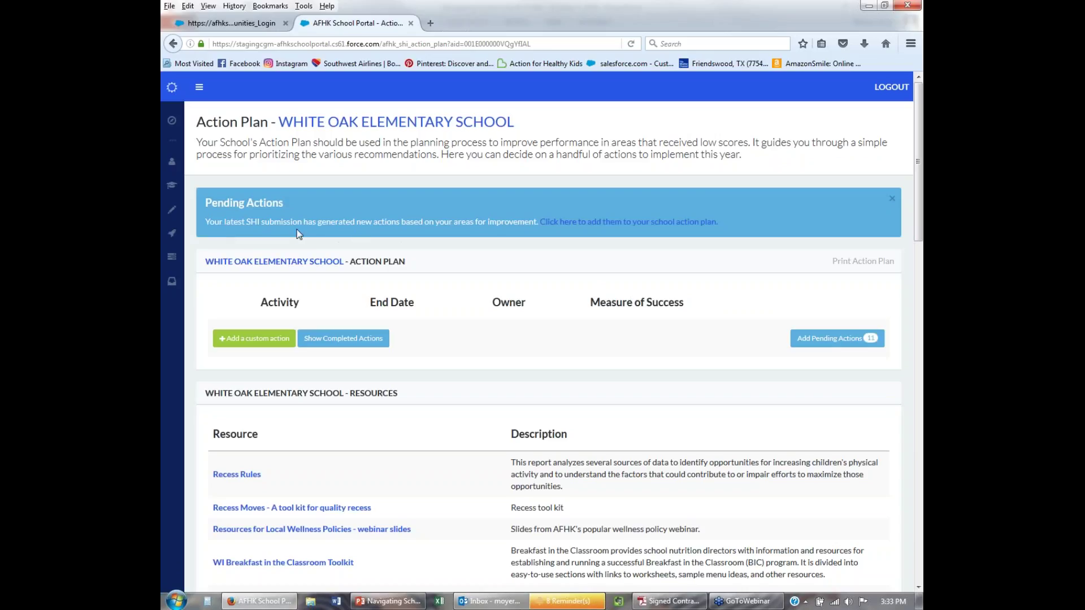
Add seven pending actions to the plan: nutrition education, lifetime fitness PE, alternative breakfast, Smarter Lunchrooms, health team, active recess, and no withholding activity.
{"action": "left_click", "coordinate": [612, 225]}
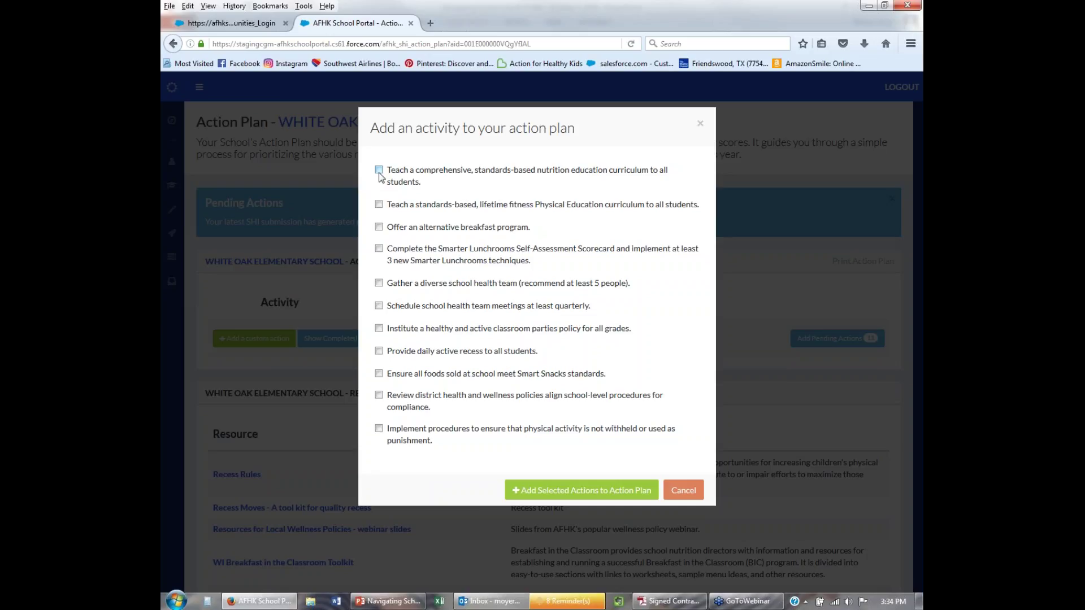
{"action": "left_click", "coordinate": [378, 172]}
{"action": "left_click", "coordinate": [379, 205]}
{"action": "left_click", "coordinate": [378, 227]}
{"action": "left_click", "coordinate": [379, 249]}
{"action": "left_click", "coordinate": [379, 283]}
{"action": "left_click", "coordinate": [379, 351]}
{"action": "left_click", "coordinate": [378, 429]}
{"action": "left_click", "coordinate": [541, 494]}
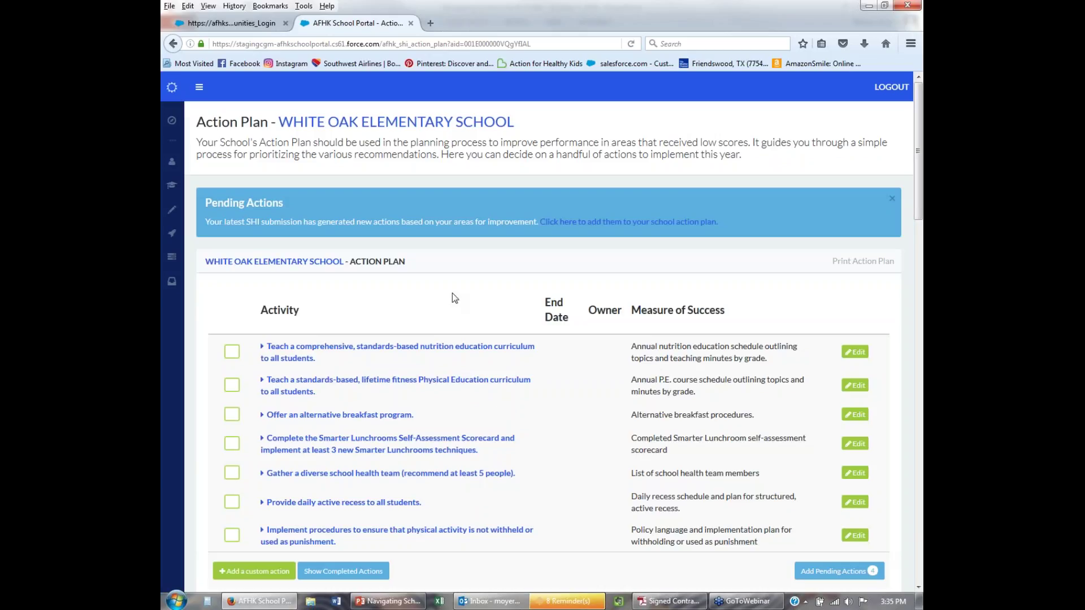
Open the nutrition education activity's edit form, then cancel without saving any changes.
{"action": "scroll", "coordinate": [452, 293], "scroll_direction": "down", "scroll_amount": 3}
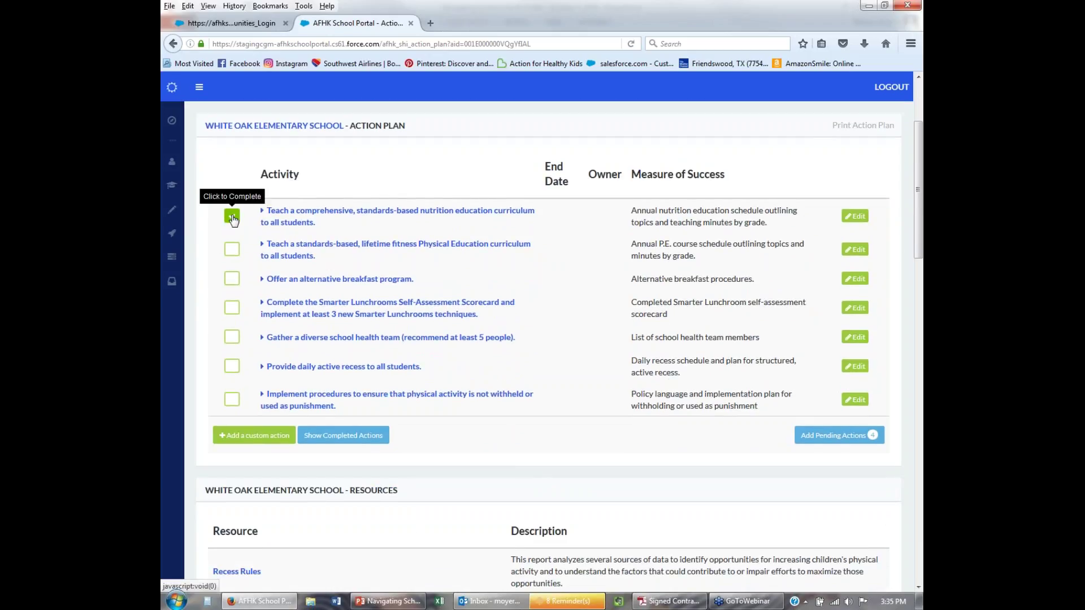
{"action": "left_click", "coordinate": [857, 218]}
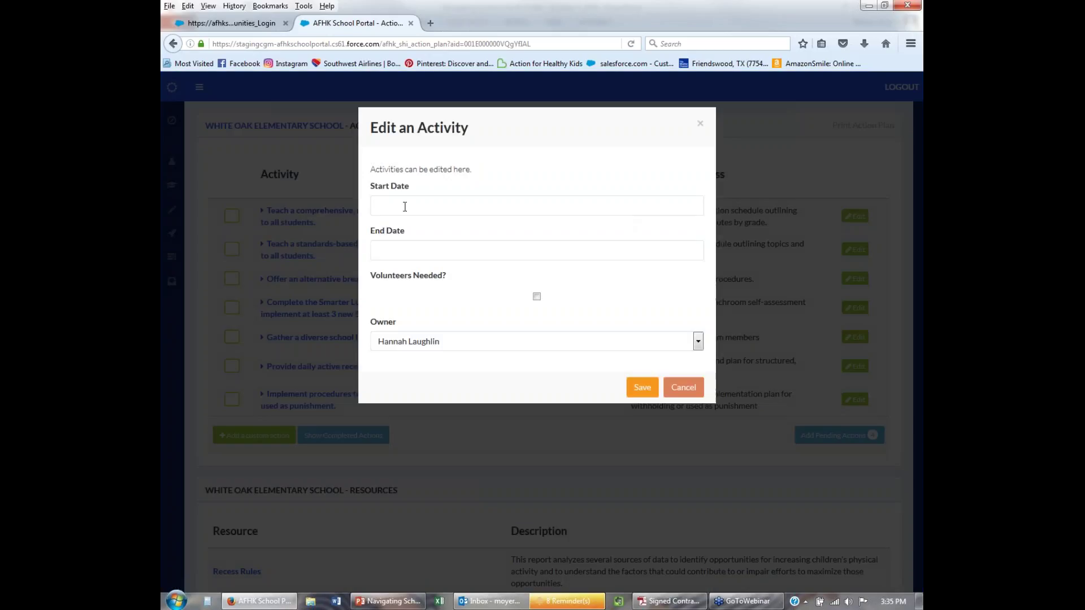
{"action": "left_click", "coordinate": [404, 207]}
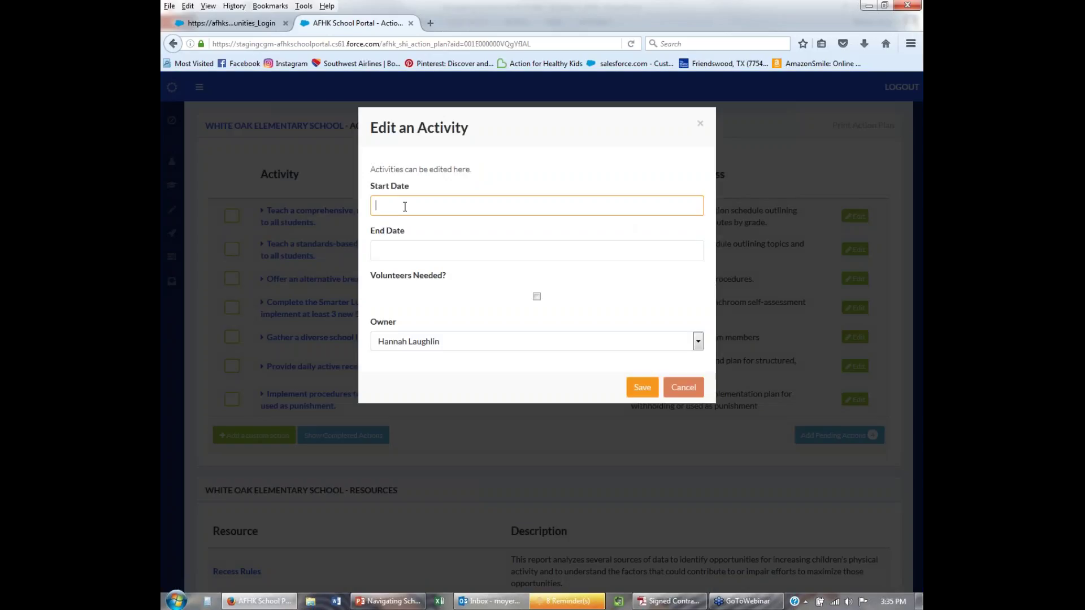
{"action": "left_click", "coordinate": [439, 343]}
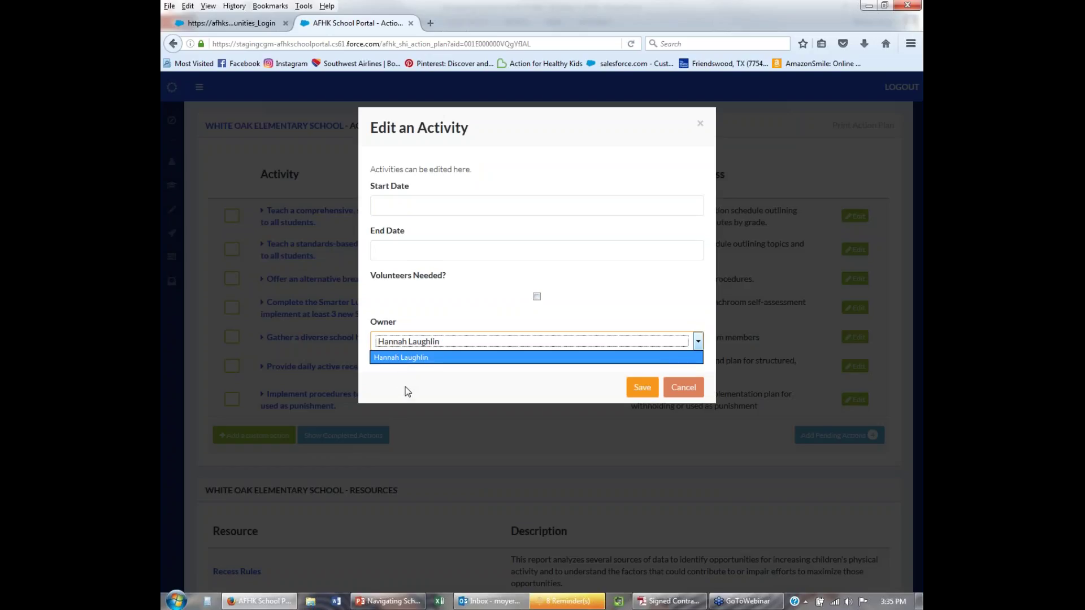
{"action": "left_click", "coordinate": [677, 390]}
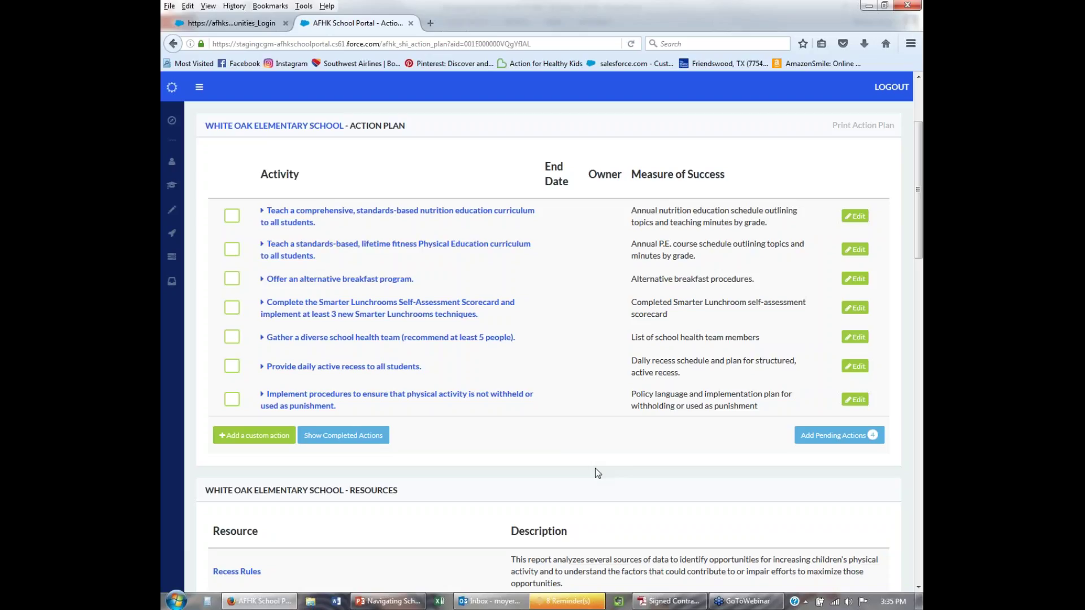
Check off the nutrition education curriculum activity as complete and show completed actions in the plan.
{"action": "left_click", "coordinate": [232, 216]}
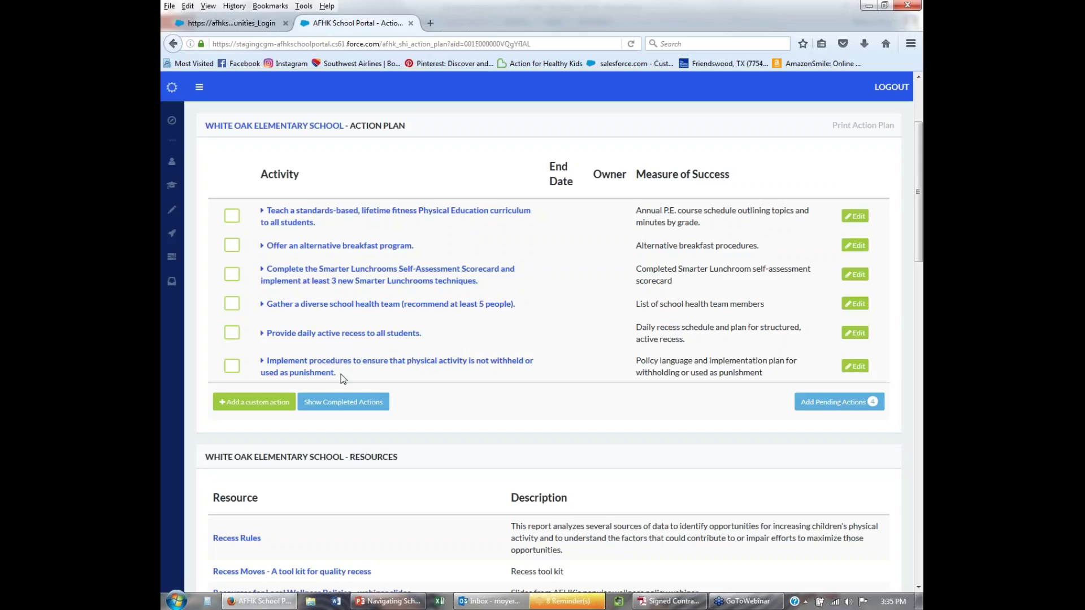
{"action": "left_click", "coordinate": [343, 402]}
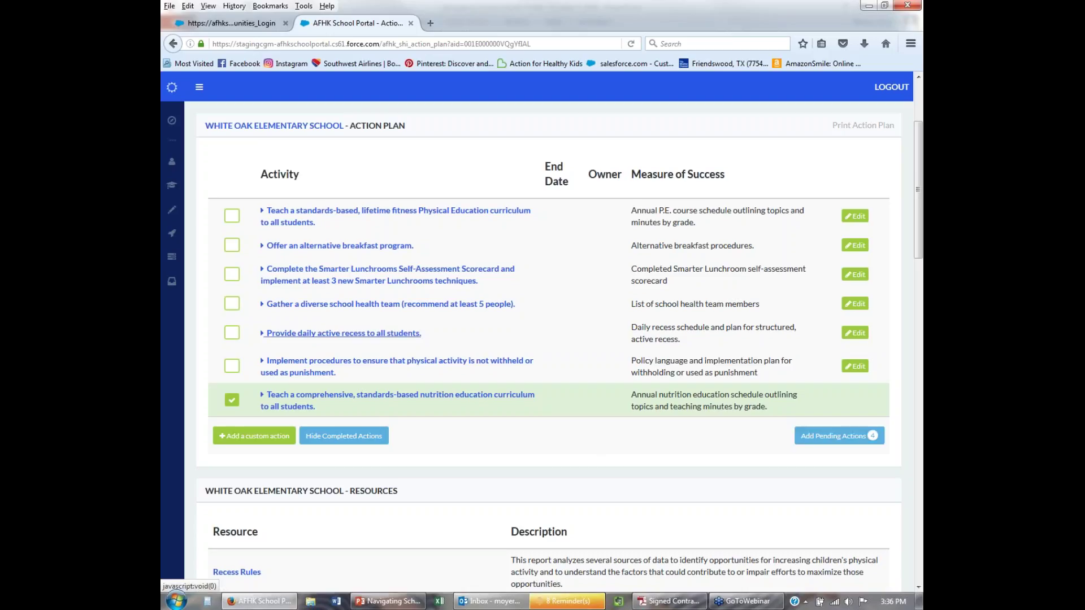
{"action": "left_click", "coordinate": [816, 437]}
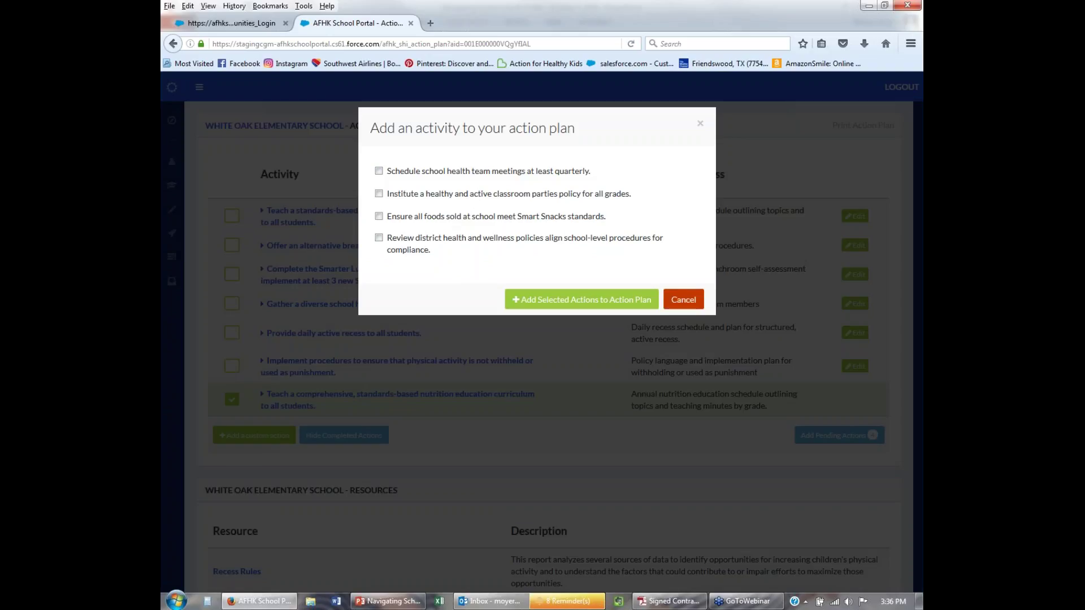
{"action": "left_click", "coordinate": [683, 299]}
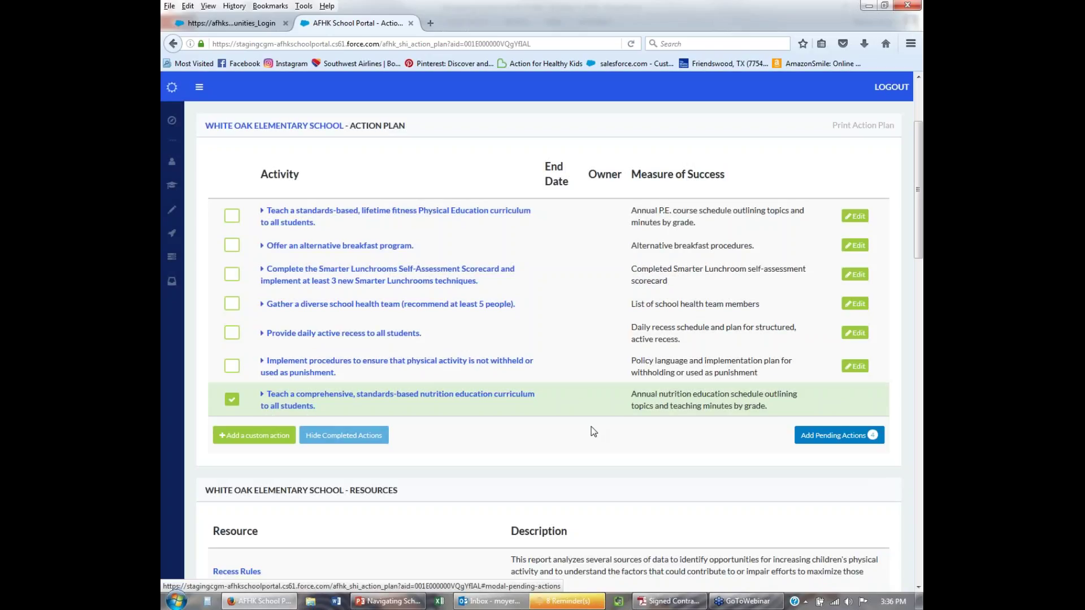
{"action": "scroll", "coordinate": [591, 432], "scroll_direction": "down", "scroll_amount": 3}
{"action": "scroll", "coordinate": [591, 431], "scroll_direction": "up", "scroll_amount": 3}
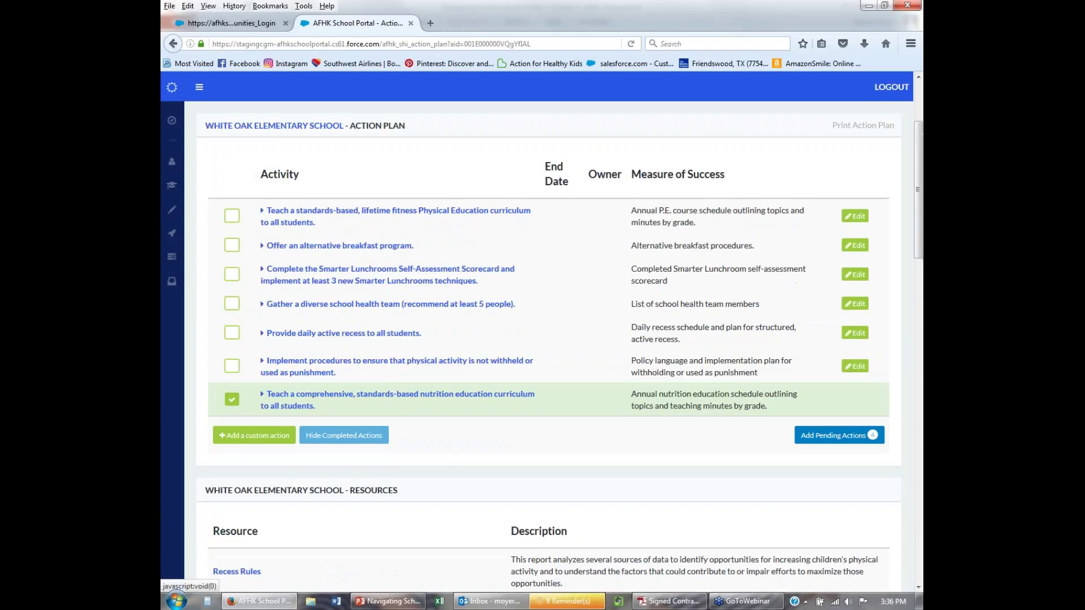
Save a custom 'Host a Bike Rodeo' activity, April 15 to May 10, volunteers needed, measured by 'Number of attendees at Bike Rodeo'.
{"action": "left_click", "coordinate": [233, 441]}
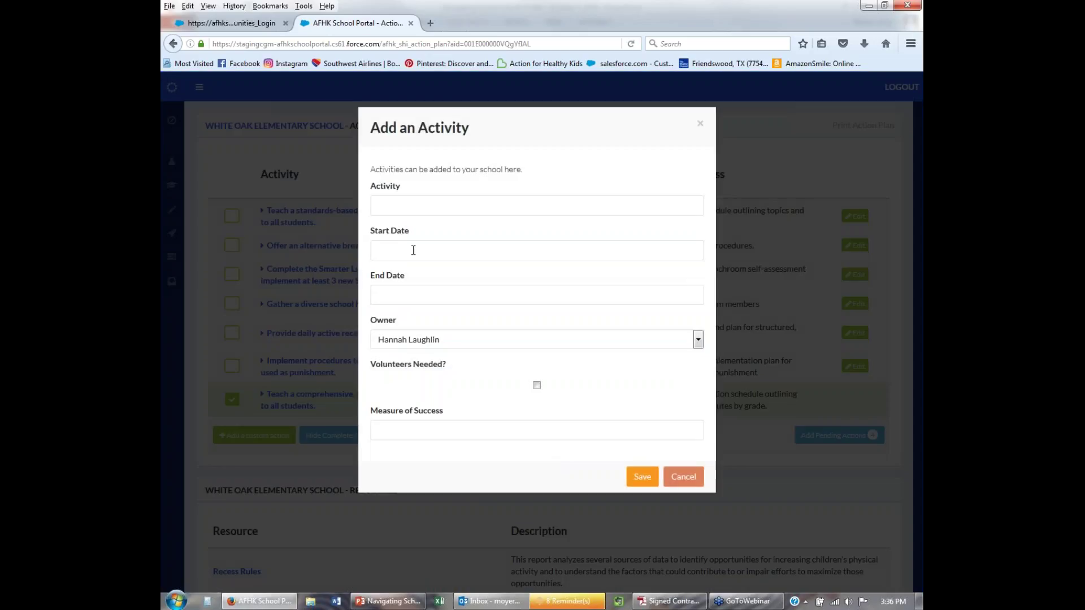
{"action": "left_click", "coordinate": [406, 204]}
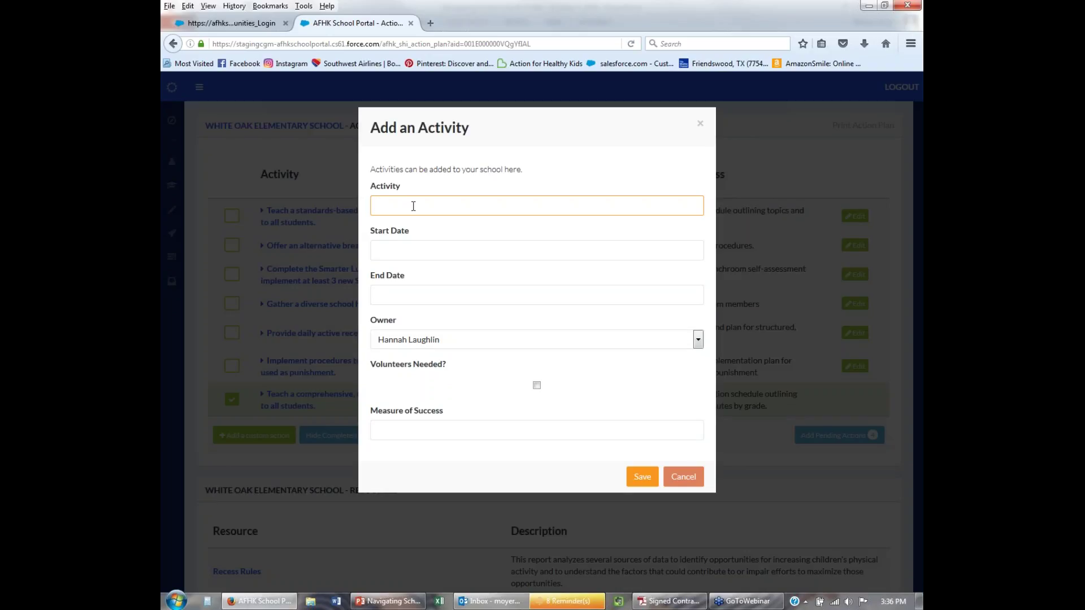
{"action": "type", "text": "Host a Bike Rodeo"}
{"action": "key", "text": "Tab"}
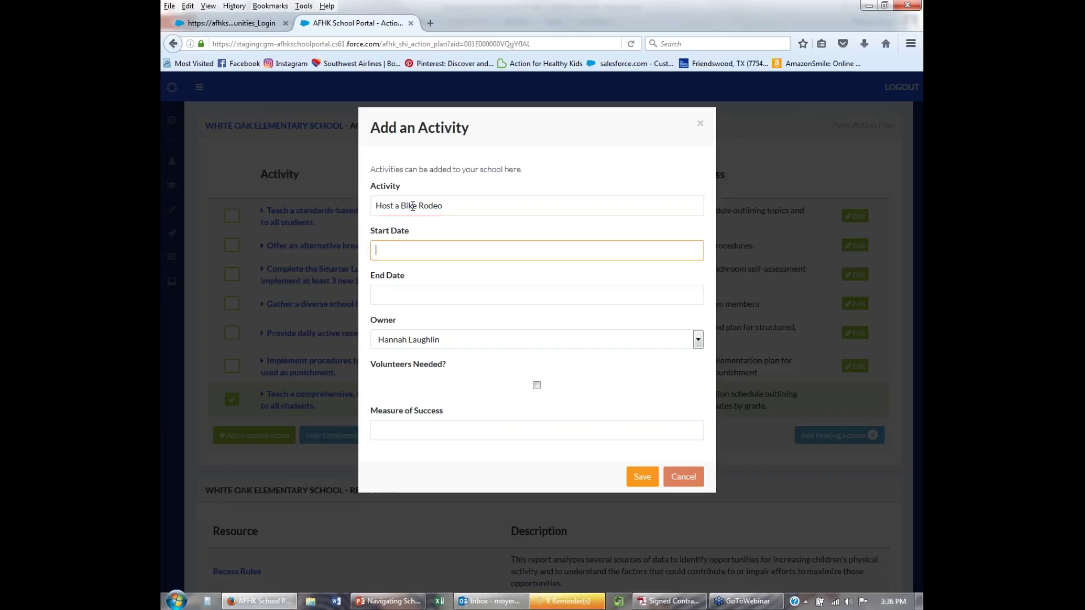
{"action": "type", "text": "April 15"}
{"action": "key", "text": "Tab"}
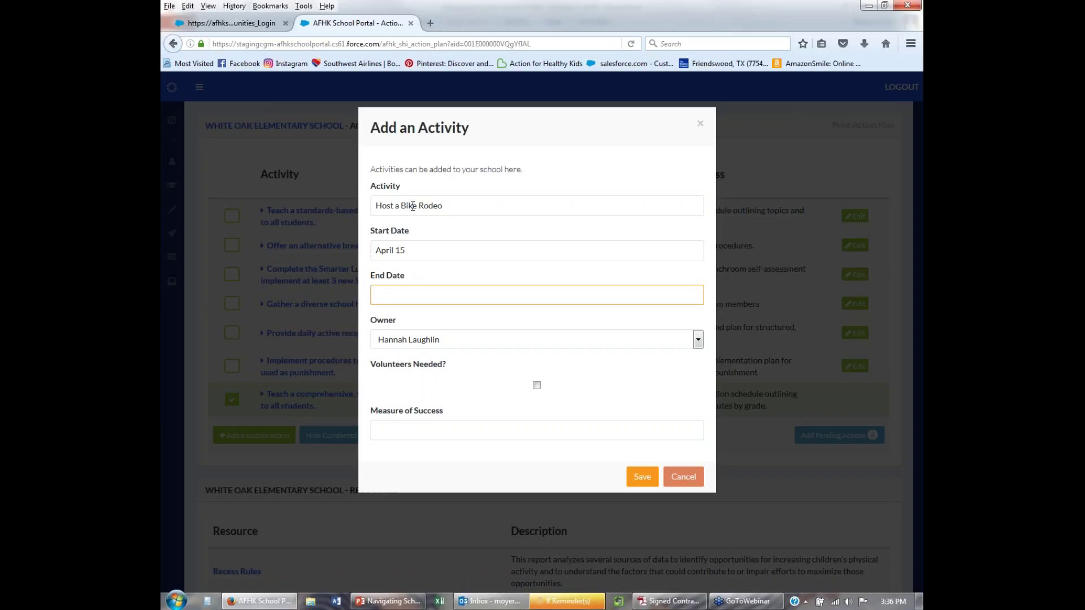
{"action": "type", "text": "May 10"}
{"action": "left_click", "coordinate": [536, 385]}
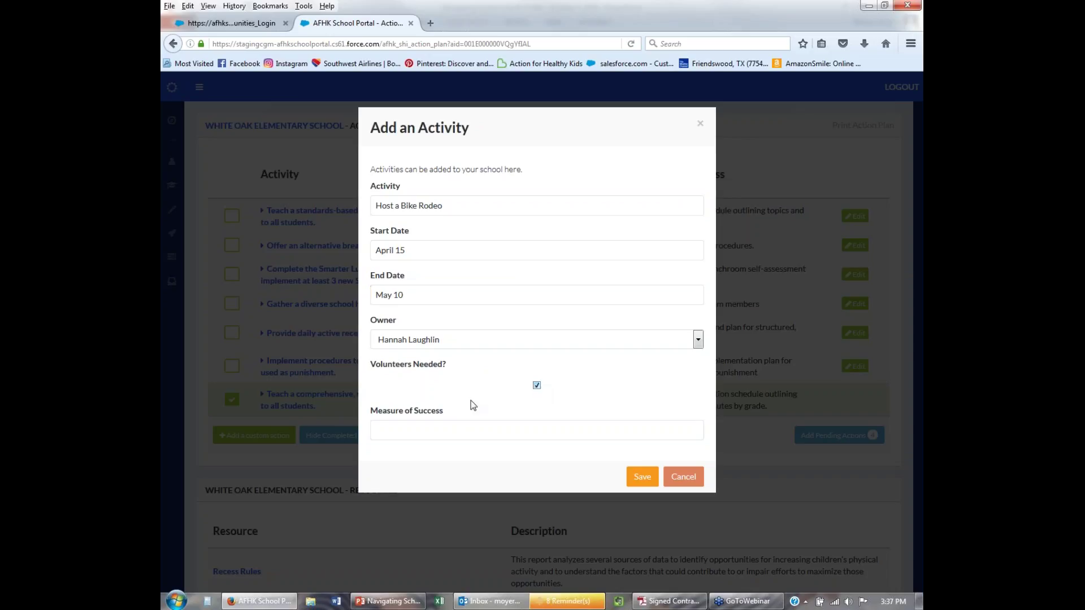
{"action": "left_click", "coordinate": [471, 434]}
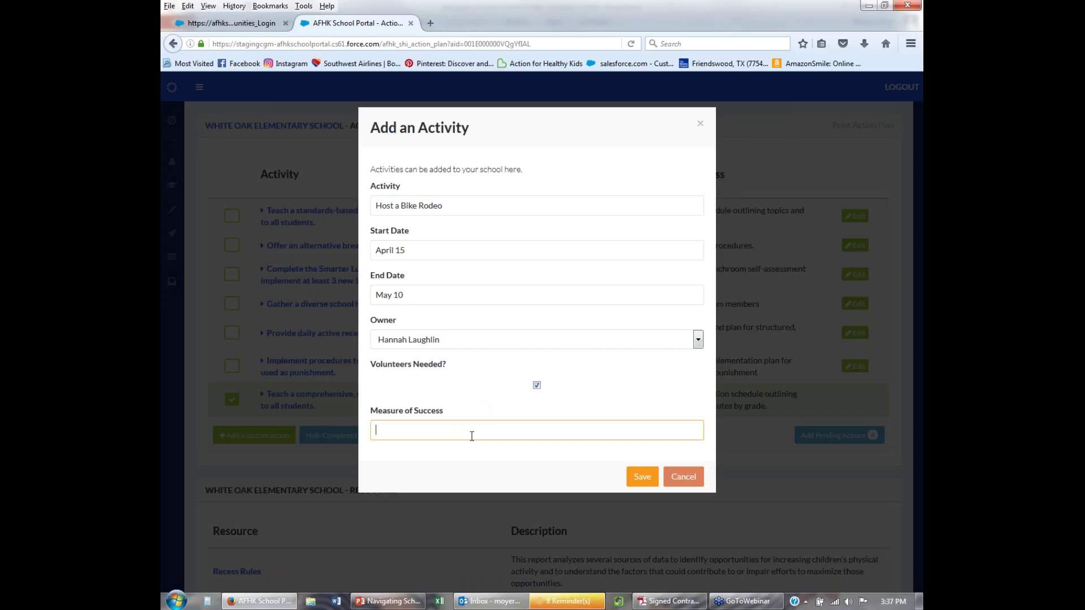
{"action": "type", "text": "Number of attendees at Bike Rodeo"}
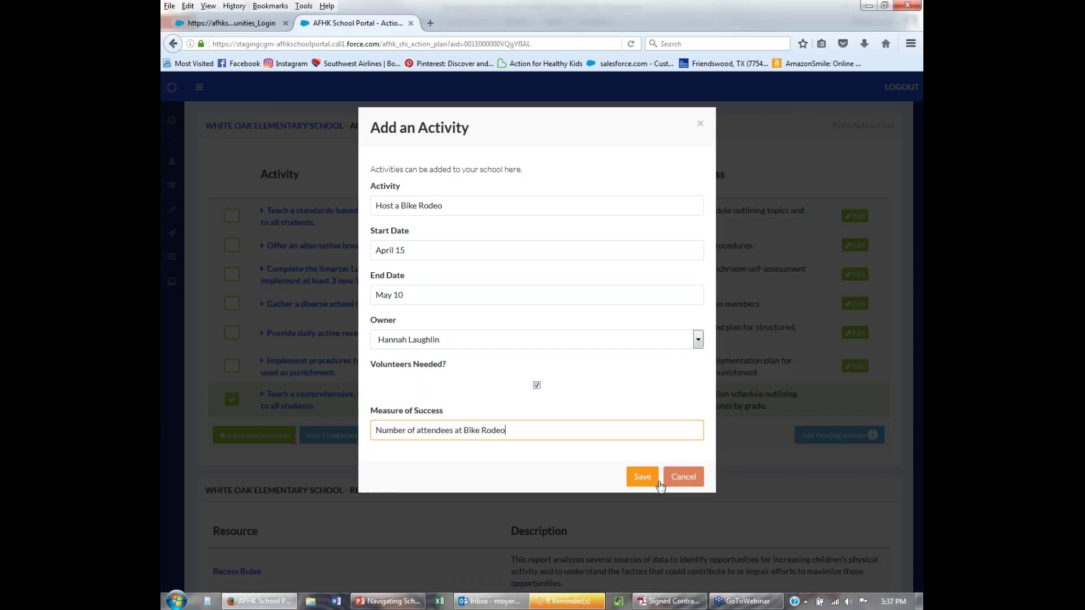
{"action": "left_click", "coordinate": [647, 480]}
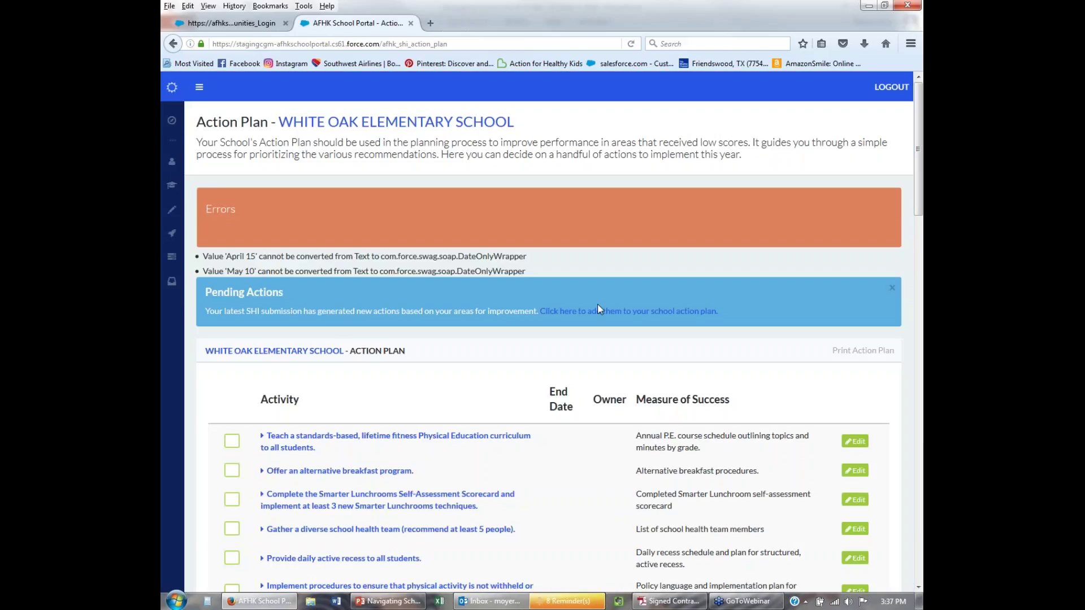
Reopen the Host a Bike Rodeo form and replace the written-out start date with 4/10/.
{"action": "scroll", "coordinate": [374, 283], "scroll_direction": "down", "scroll_amount": 5}
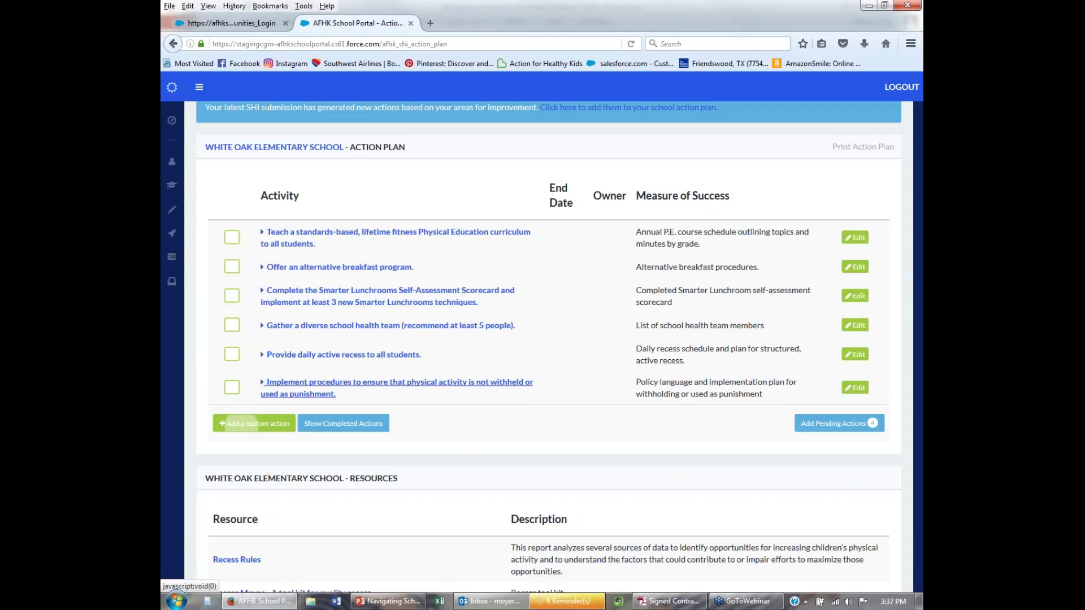
{"action": "left_click", "coordinate": [253, 423]}
{"action": "left_click", "coordinate": [590, 255]}
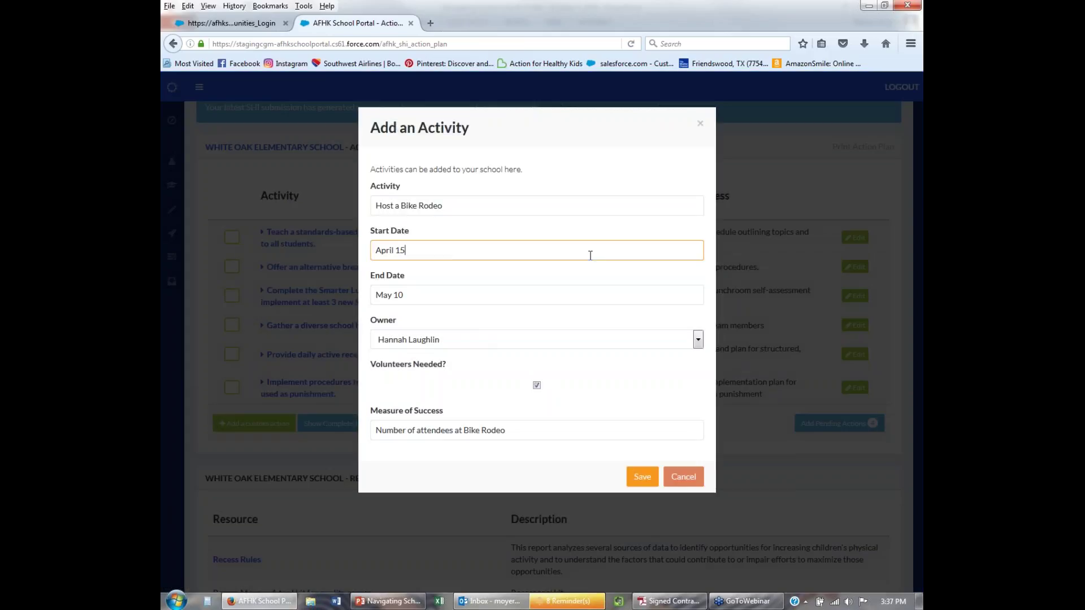
{"action": "left_click", "coordinate": [673, 255]}
{"action": "left_click", "coordinate": [436, 248]}
{"action": "key", "text": "BackSpace"}
{"action": "key", "text": "BackSpace"}
{"action": "key", "text": "BackSpace"}
{"action": "key", "text": "BackSpace"}
{"action": "key", "text": "BackSpace"}
{"action": "key", "text": "BackSpace"}
{"action": "key", "text": "BackSpace"}
{"action": "key", "text": "BackSpace"}
{"action": "type", "text": "8/10/1"}
{"action": "key", "text": "BackSpace"}
{"action": "key", "text": "BackSpace"}
{"action": "key", "text": "BackSpace"}
{"action": "key", "text": "BackSpace"}
{"action": "key", "text": "BackSpace"}
{"action": "key", "text": "BackSpace"}
{"action": "type", "text": "4/10/"}
Finish the start date as 4/10/16, set the end date to 5/10/16, and save.
{"action": "key", "text": "Tab"}
{"action": "type", "text": "6"}
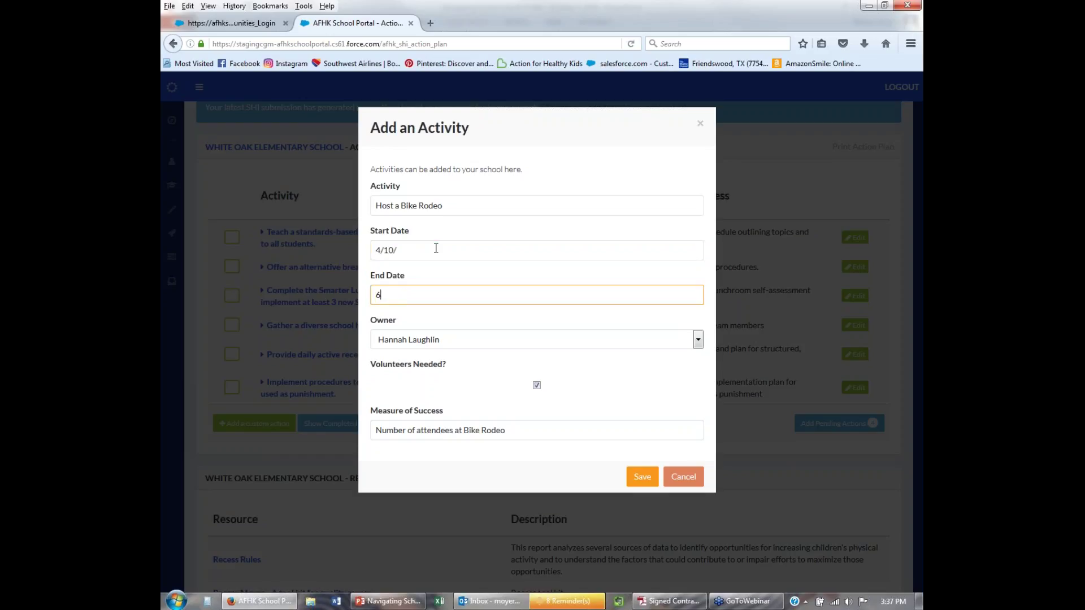
{"action": "left_click", "coordinate": [436, 248]}
{"action": "left_click", "coordinate": [435, 248]}
{"action": "type", "text": "1"}
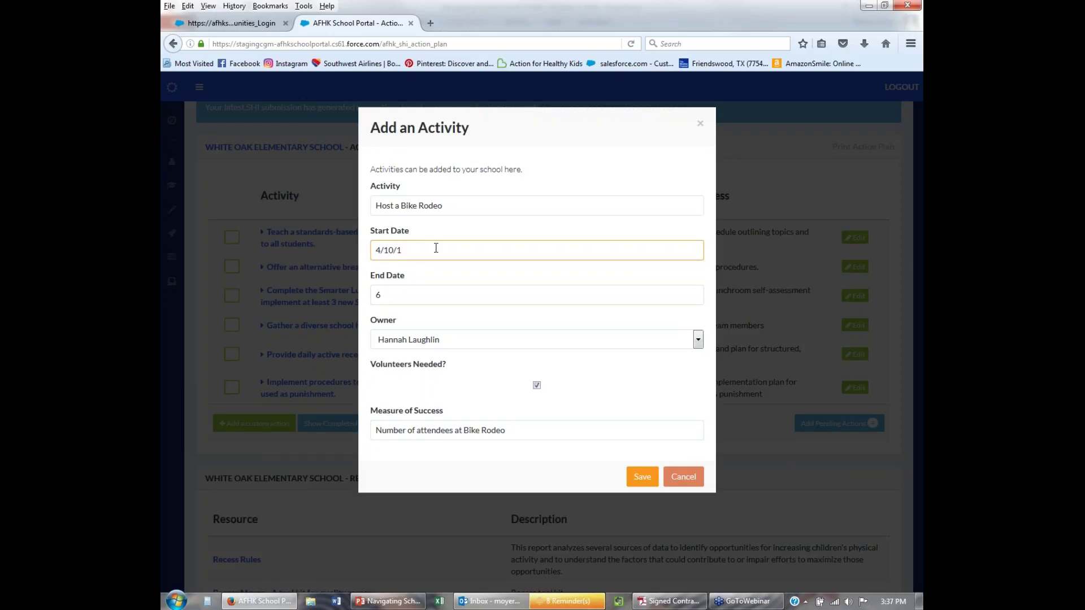
{"action": "type", "text": "6"}
{"action": "key", "text": "Tab"}
{"action": "type", "text": "5/10/16"}
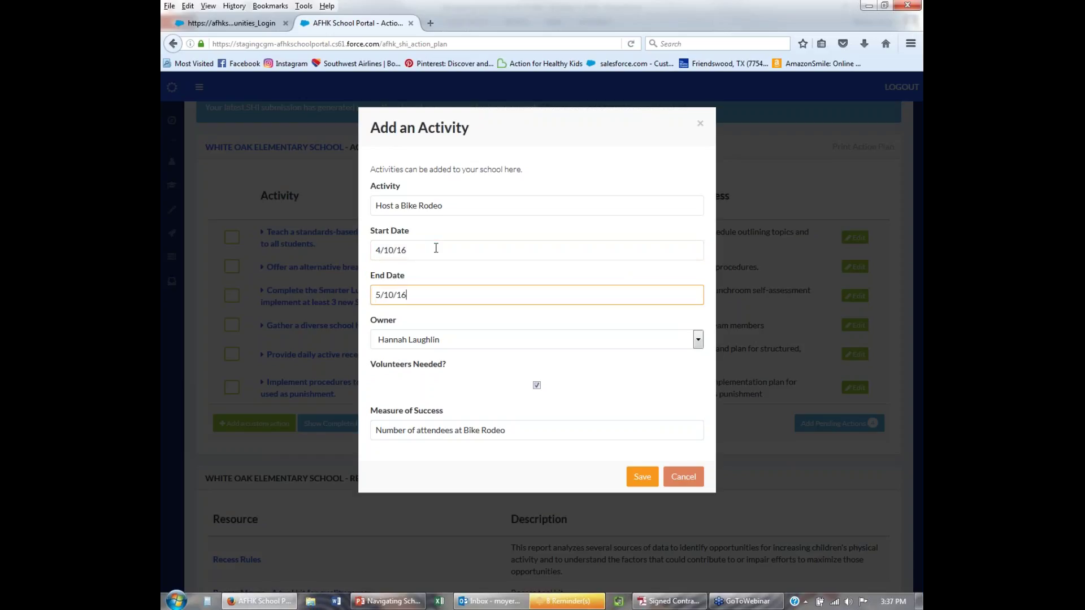
{"action": "left_click", "coordinate": [642, 477]}
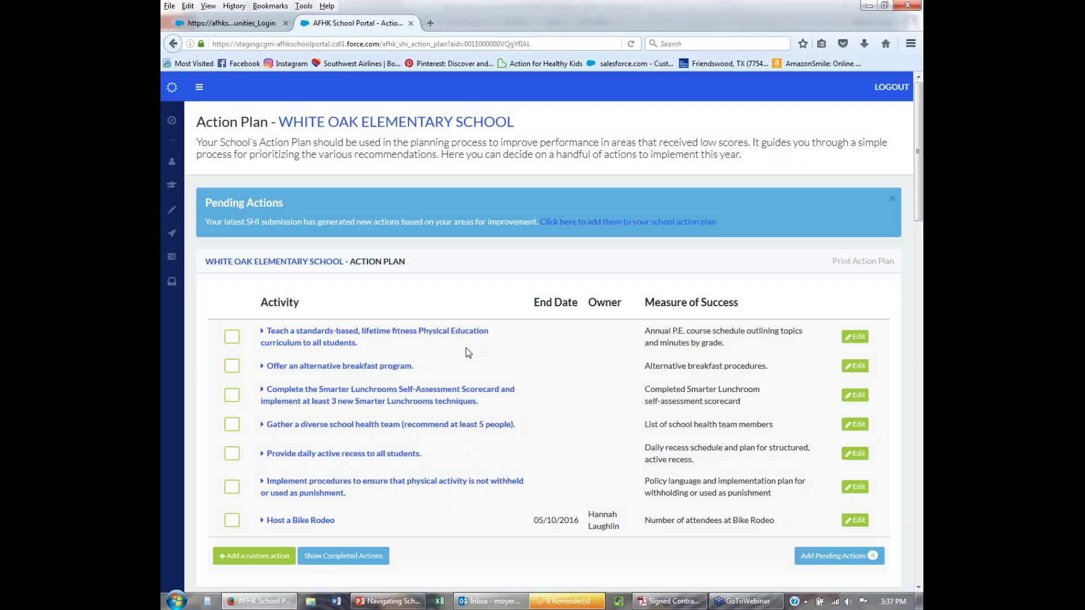
Print White Oak's action plan, then reopen the print view and cancel it.
{"action": "scroll", "coordinate": [510, 548], "scroll_direction": "down", "scroll_amount": 1}
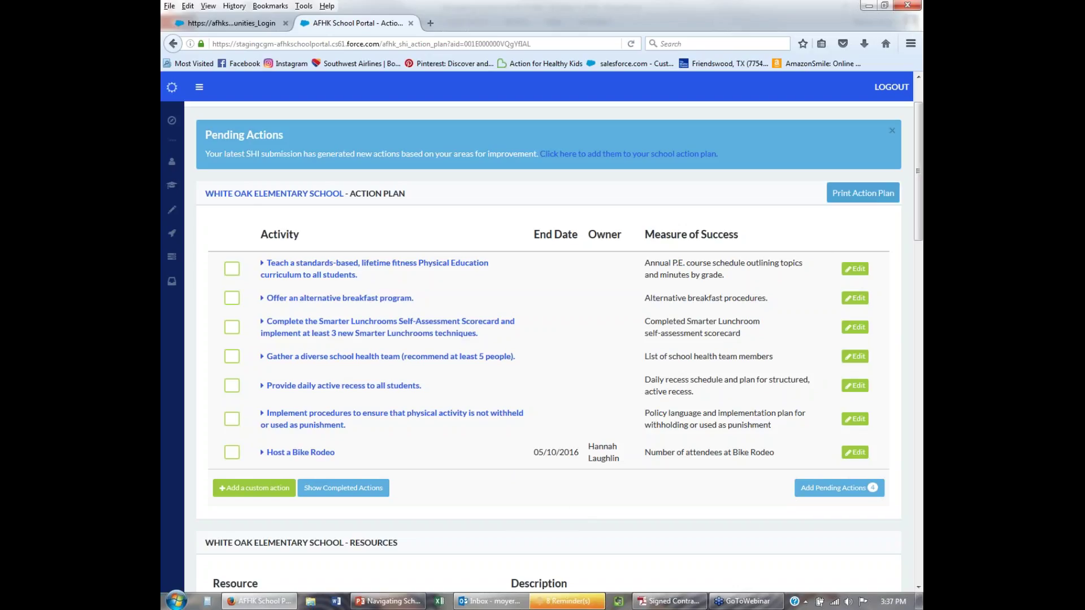
{"action": "left_click", "coordinate": [850, 193]}
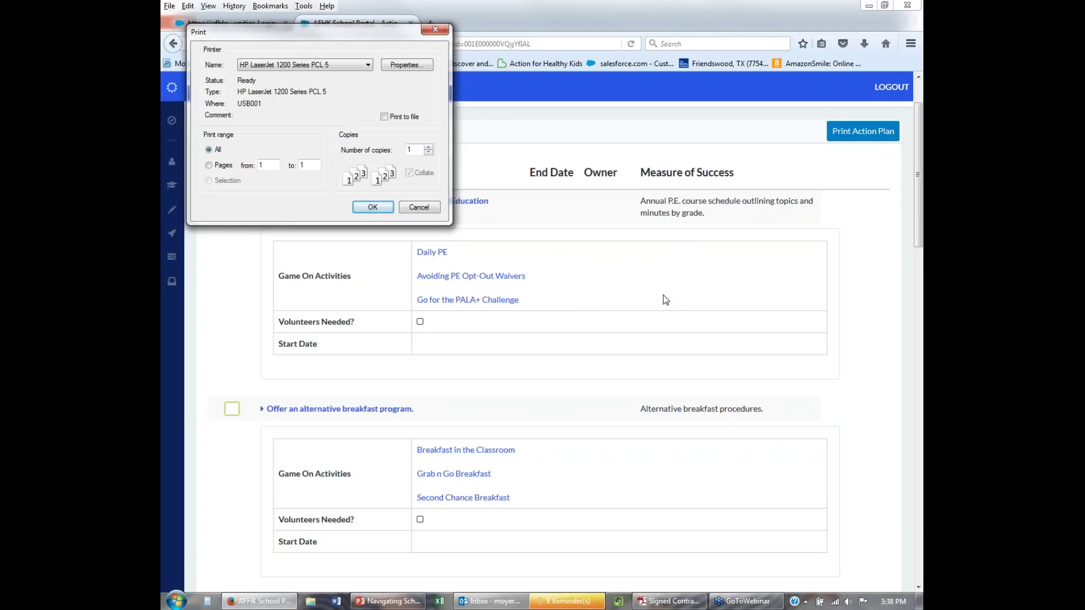
{"action": "left_click", "coordinate": [417, 206]}
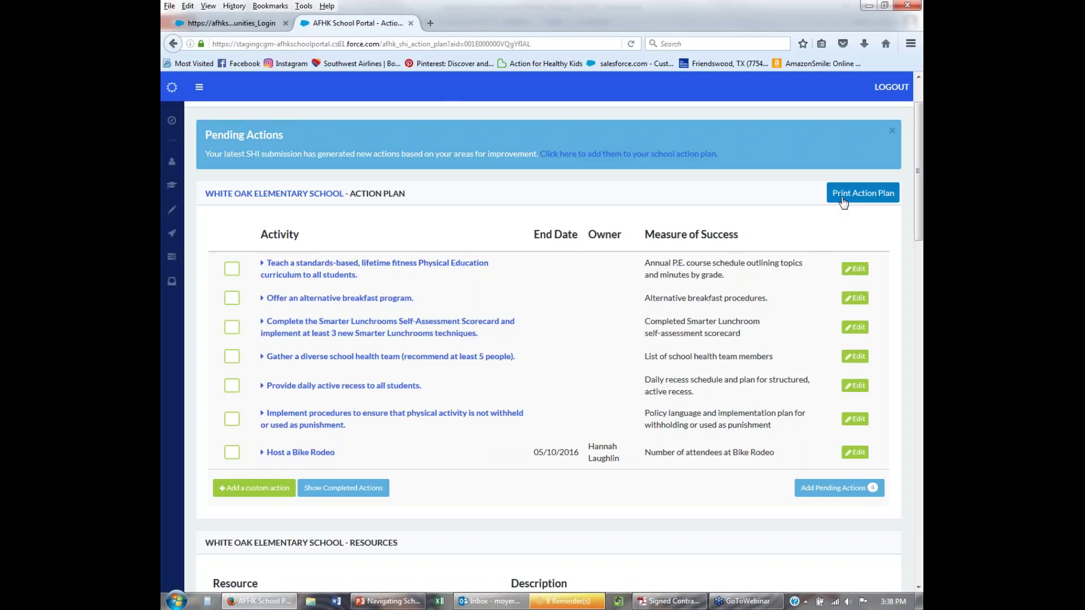
{"action": "left_click", "coordinate": [843, 195]}
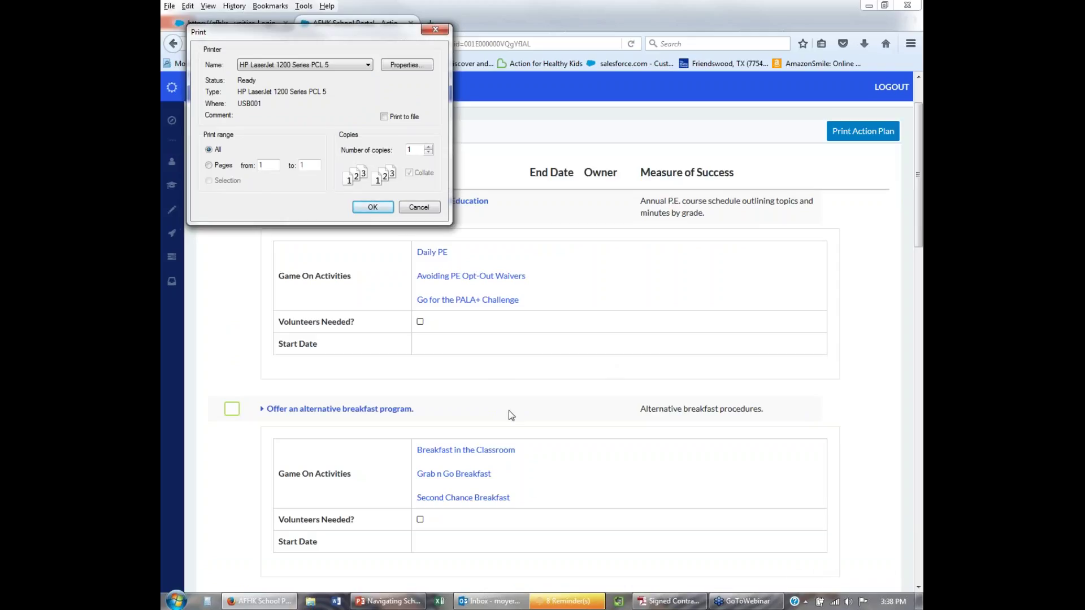
{"action": "left_click", "coordinate": [417, 208]}
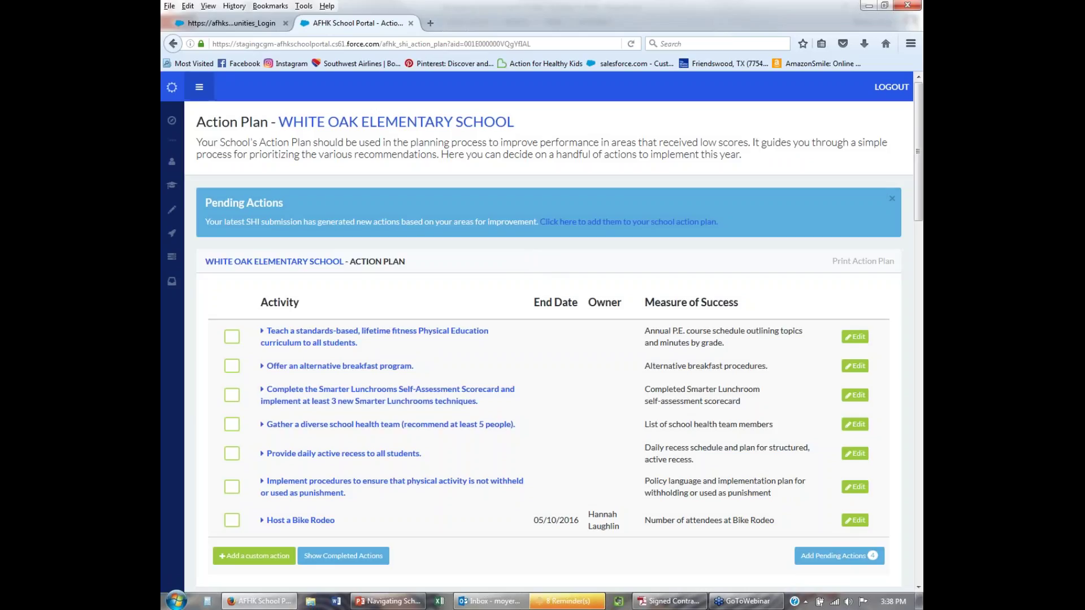
Go to the portal home page and open the My Events list.
{"action": "left_click", "coordinate": [172, 86]}
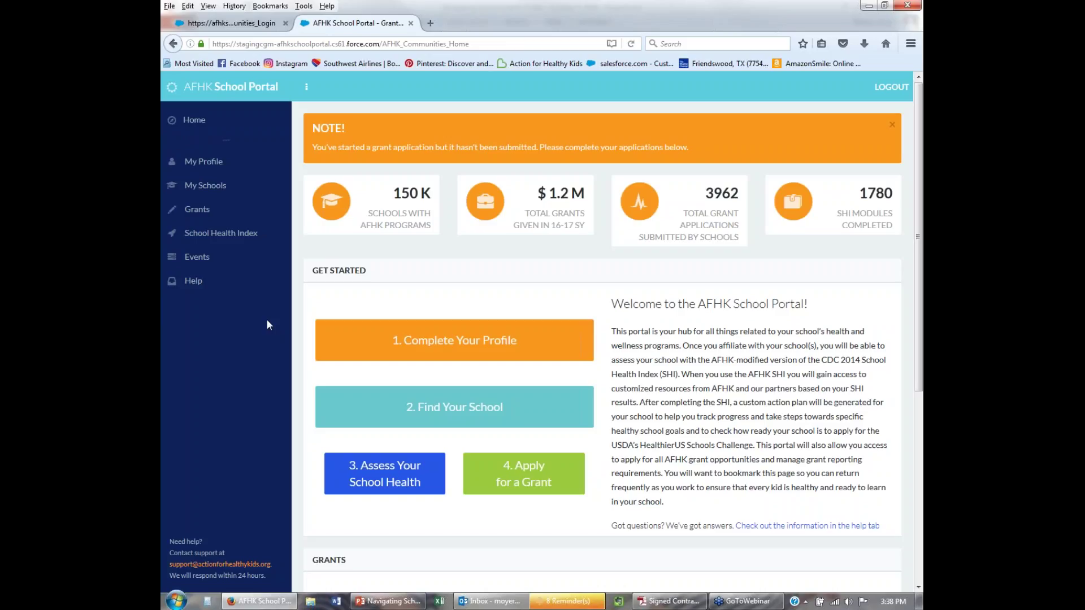
{"action": "left_click", "coordinate": [204, 261]}
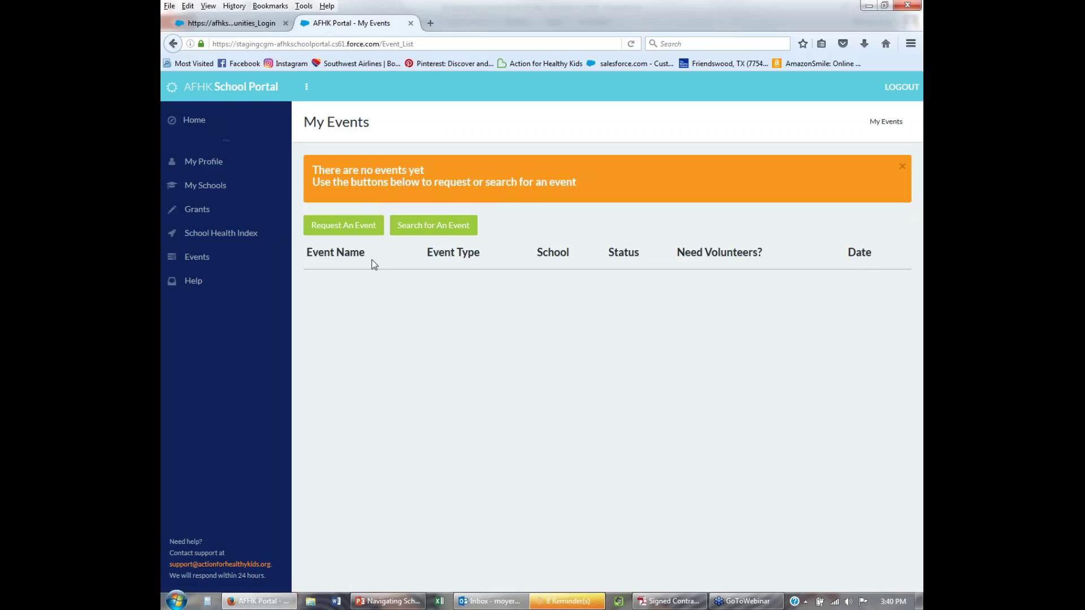
Open a new event request form and set the school to WHITE OAK ELEMENTARY SCHOOL.
{"action": "left_click", "coordinate": [343, 225]}
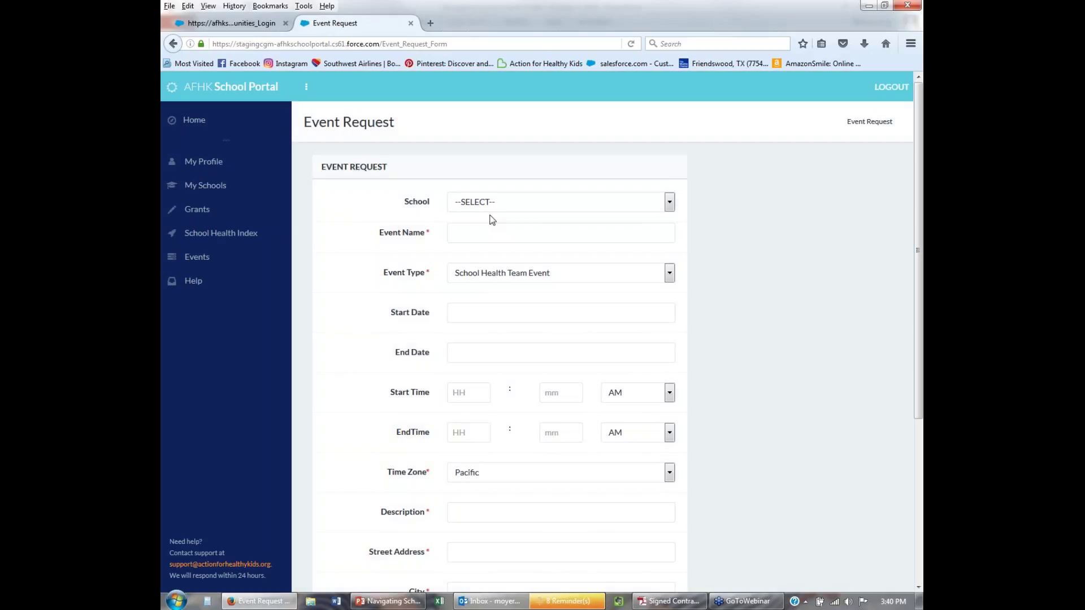
{"action": "scroll", "coordinate": [489, 311], "scroll_direction": "down", "scroll_amount": 5}
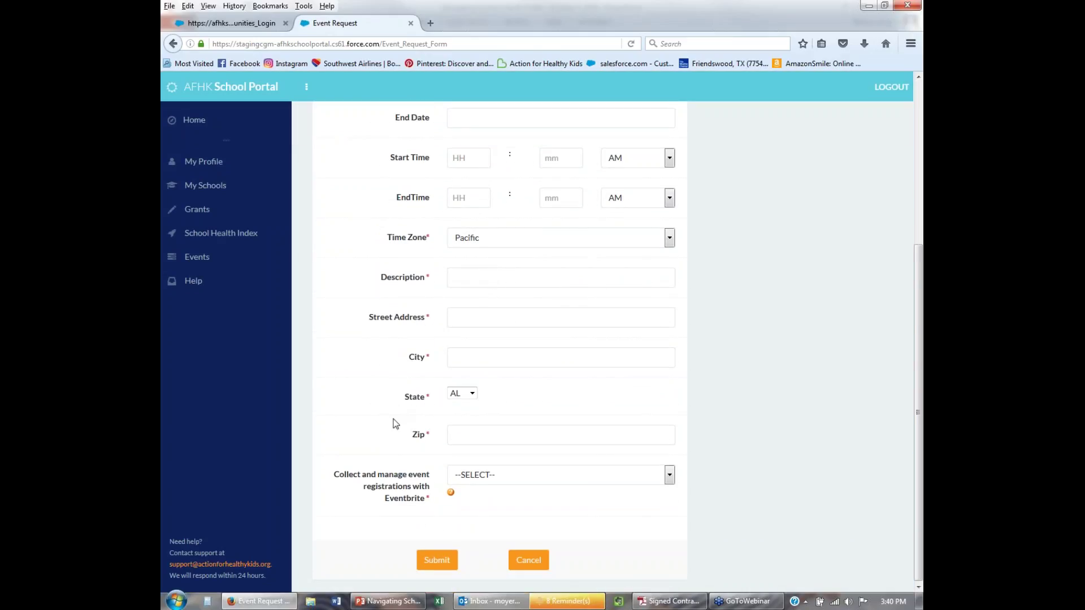
{"action": "scroll", "coordinate": [396, 423], "scroll_direction": "up", "scroll_amount": 5}
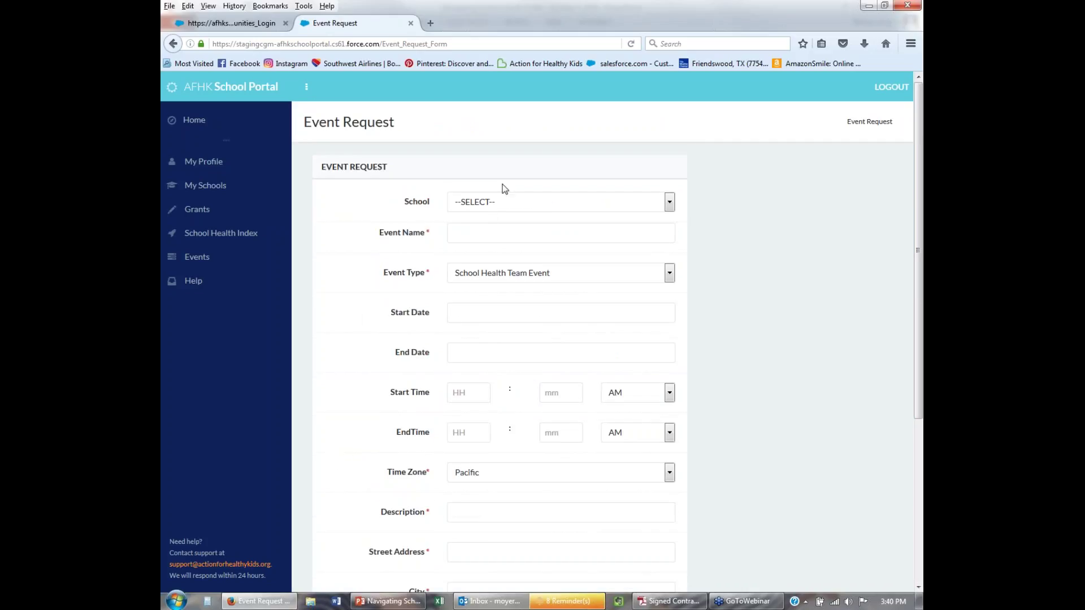
{"action": "left_click", "coordinate": [497, 203]}
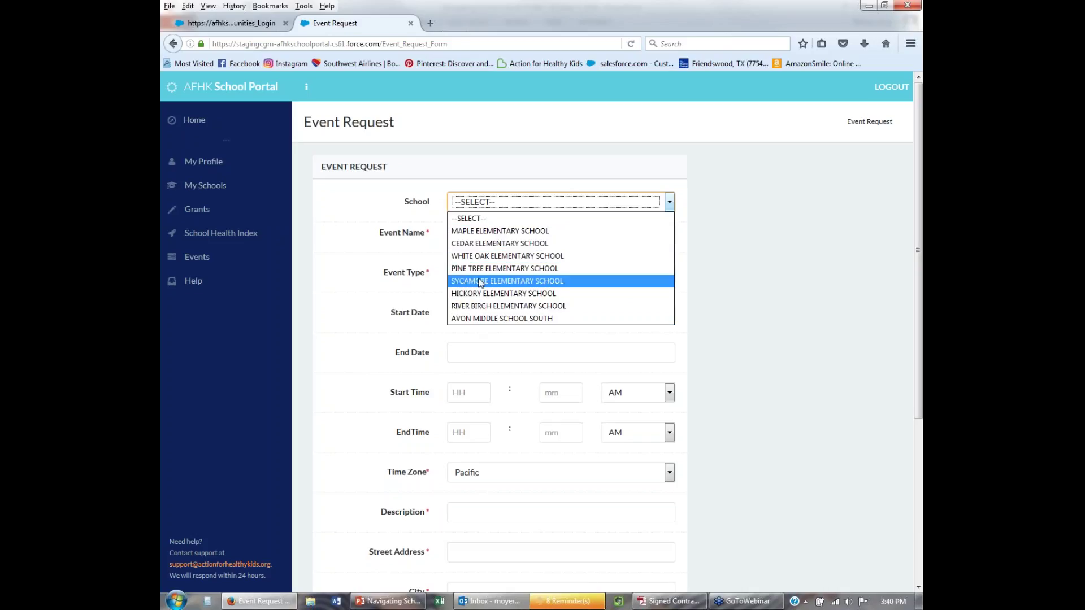
{"action": "left_click", "coordinate": [375, 253]}
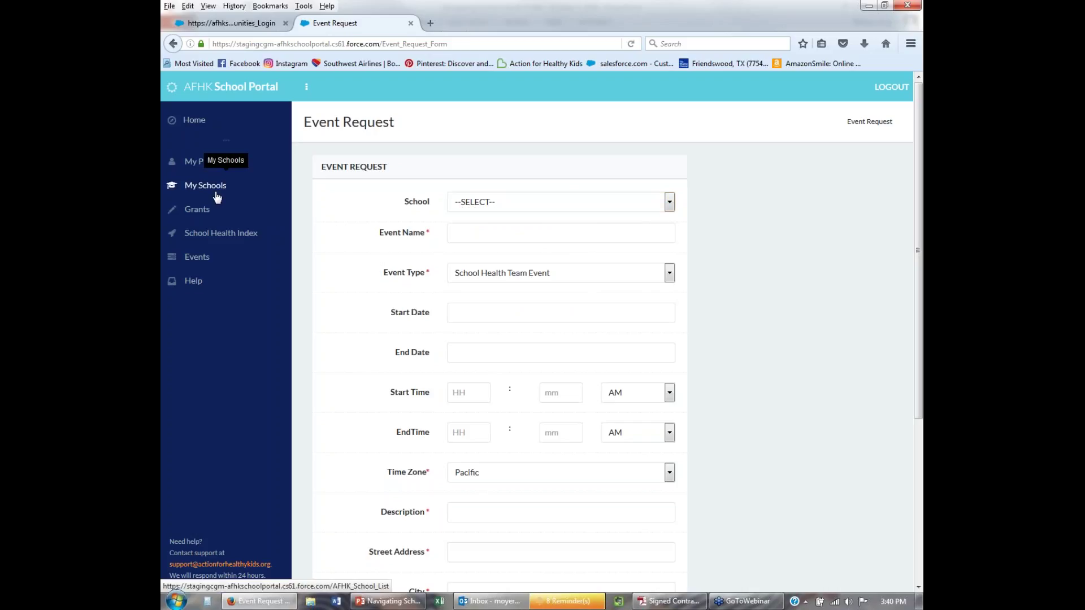
{"action": "left_click", "coordinate": [470, 209]}
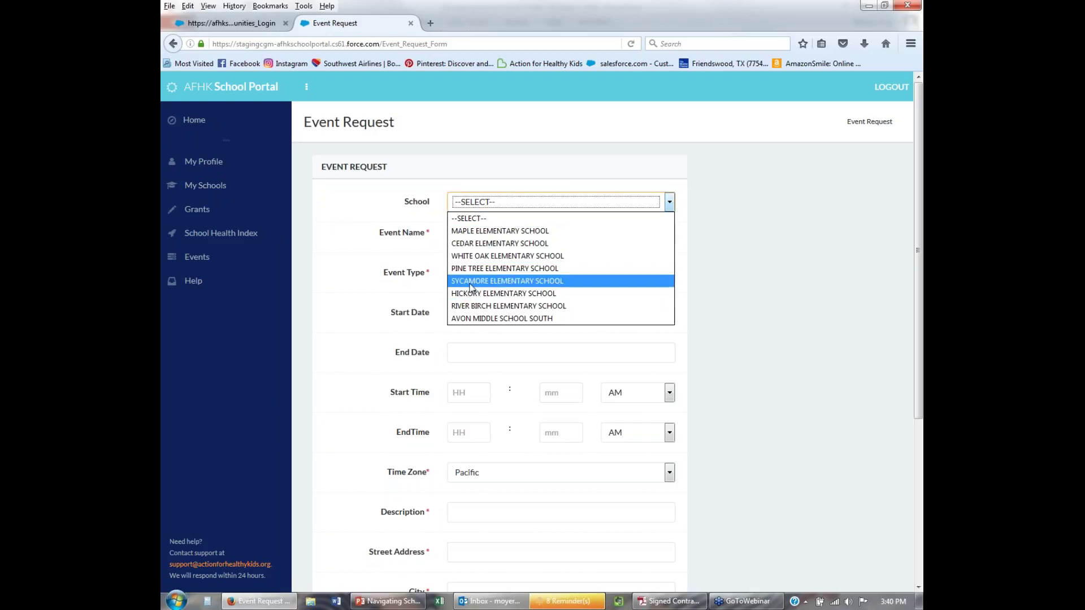
{"action": "left_click", "coordinate": [321, 273]}
{"action": "left_click", "coordinate": [471, 205]}
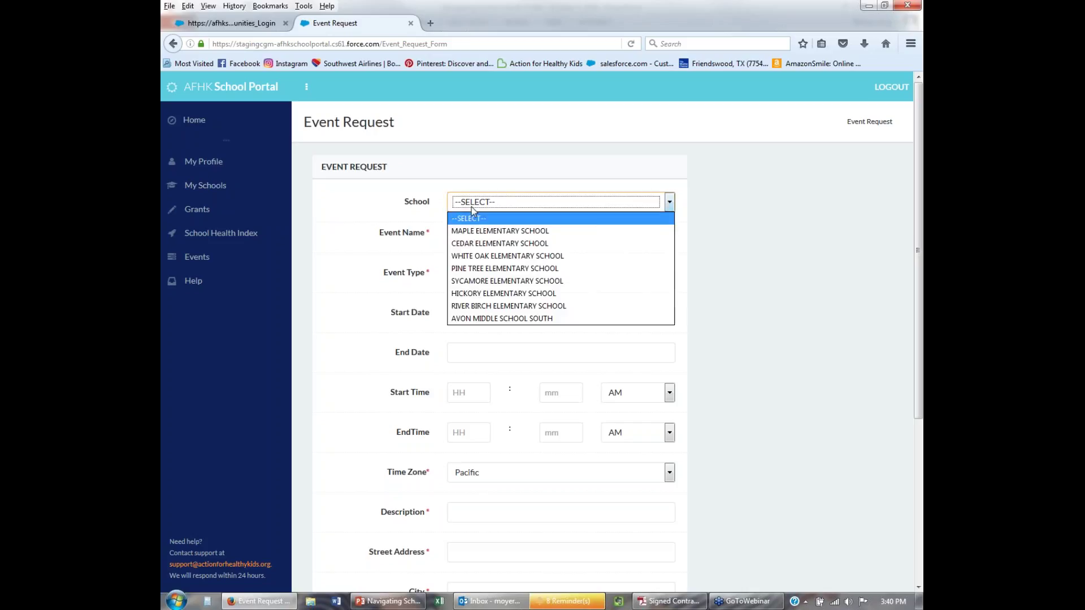
{"action": "left_click", "coordinate": [472, 234]}
{"action": "left_click", "coordinate": [468, 237]}
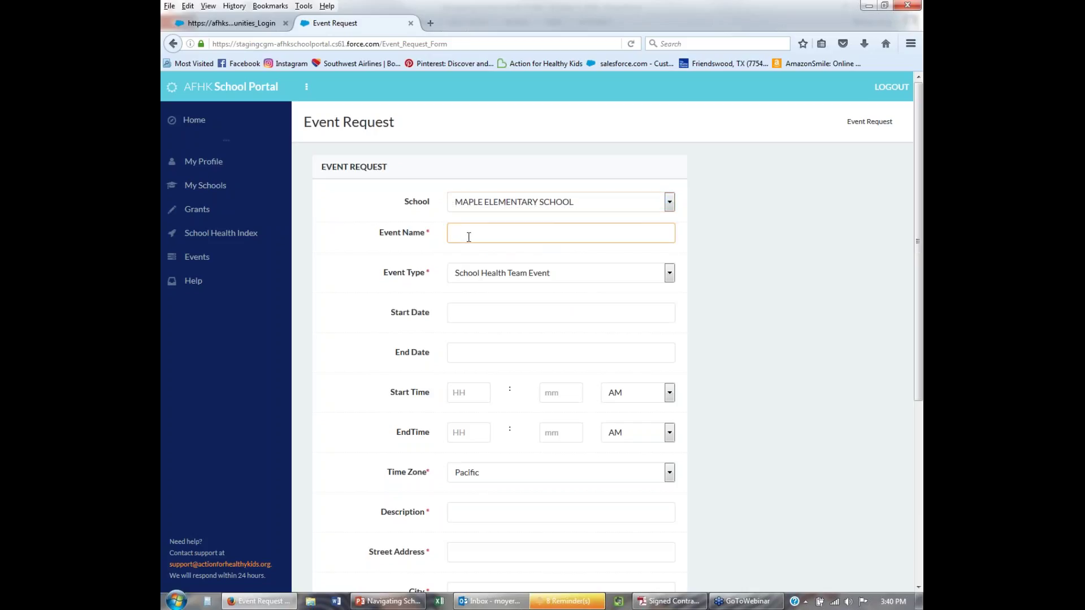
{"action": "left_click", "coordinate": [551, 204]}
{"action": "left_click", "coordinate": [490, 256]}
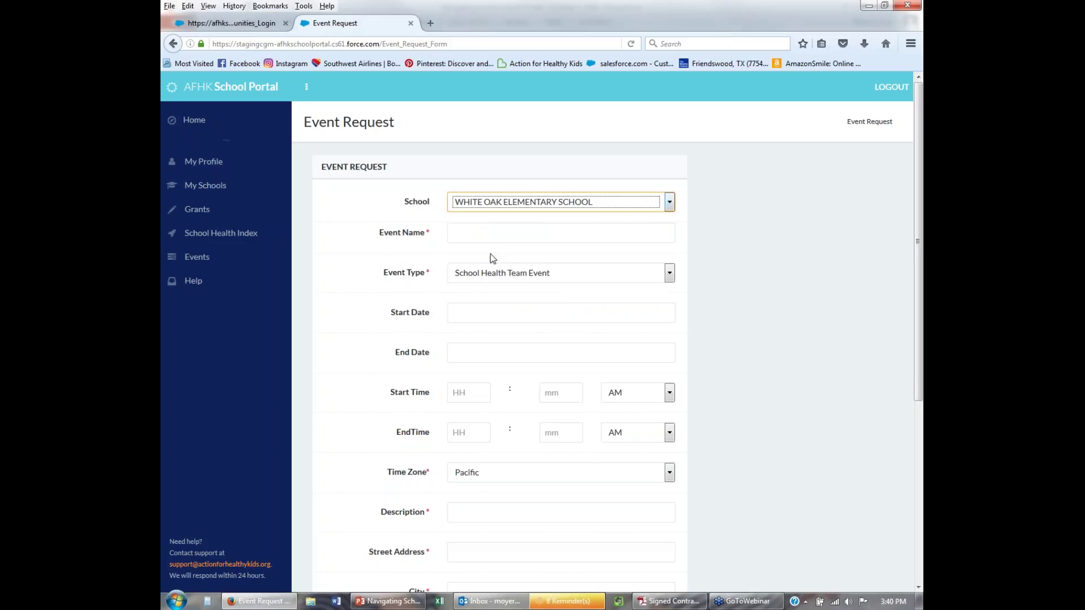
Name the event 'Bike Rodeo' and keep School Health Team Event as its type.
{"action": "left_click", "coordinate": [478, 240]}
{"action": "type", "text": "Back"}
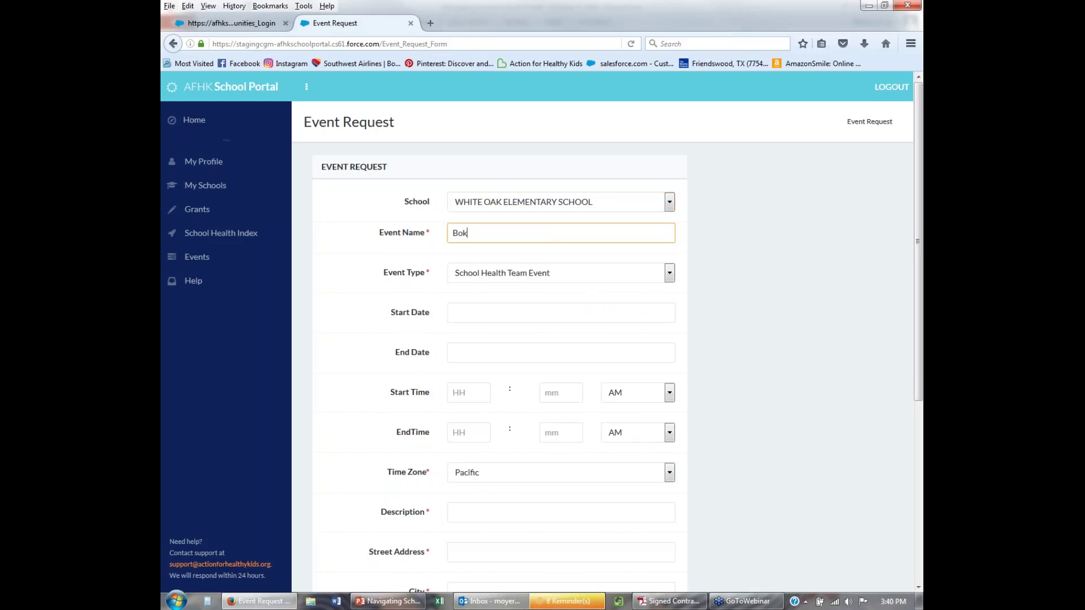
{"action": "key", "text": "BackSpace"}
{"action": "key", "text": "BackSpace"}
{"action": "key", "text": "BackSpace"}
{"action": "type", "text": "ike Rodeo"}
{"action": "left_click", "coordinate": [473, 280]}
{"action": "left_click", "coordinate": [471, 294]}
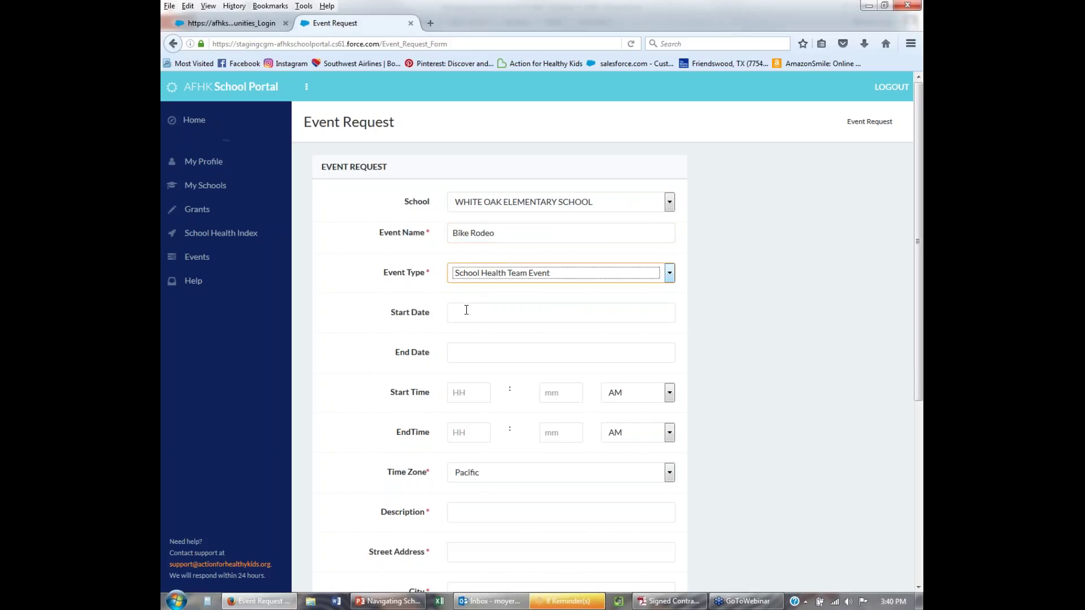
Set the start date to May 3, 2017.
{"action": "left_click", "coordinate": [466, 311]}
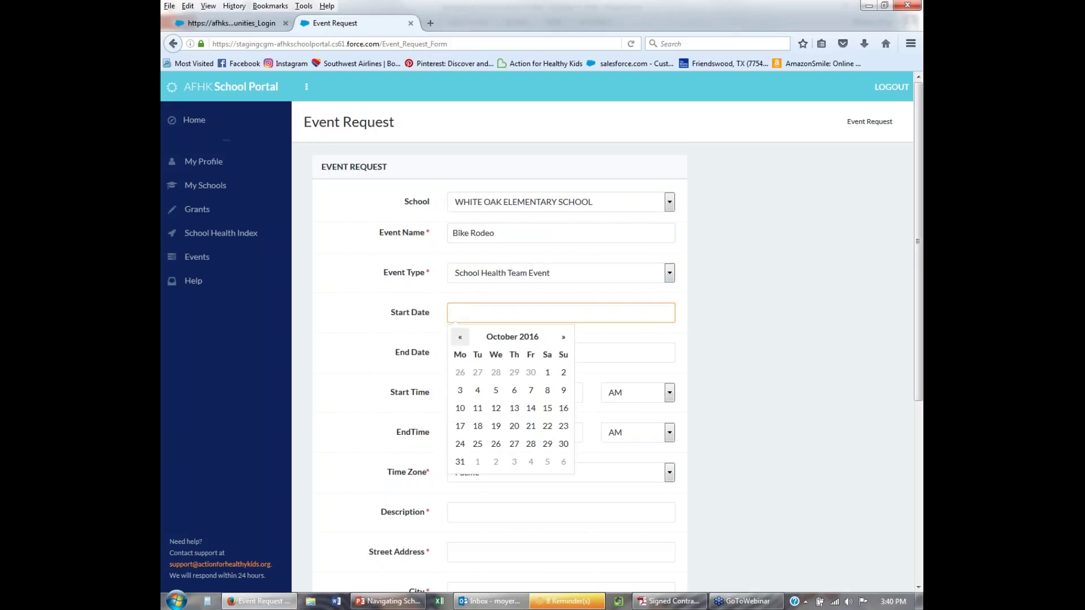
{"action": "left_click", "coordinate": [564, 344]}
{"action": "left_click", "coordinate": [563, 343]}
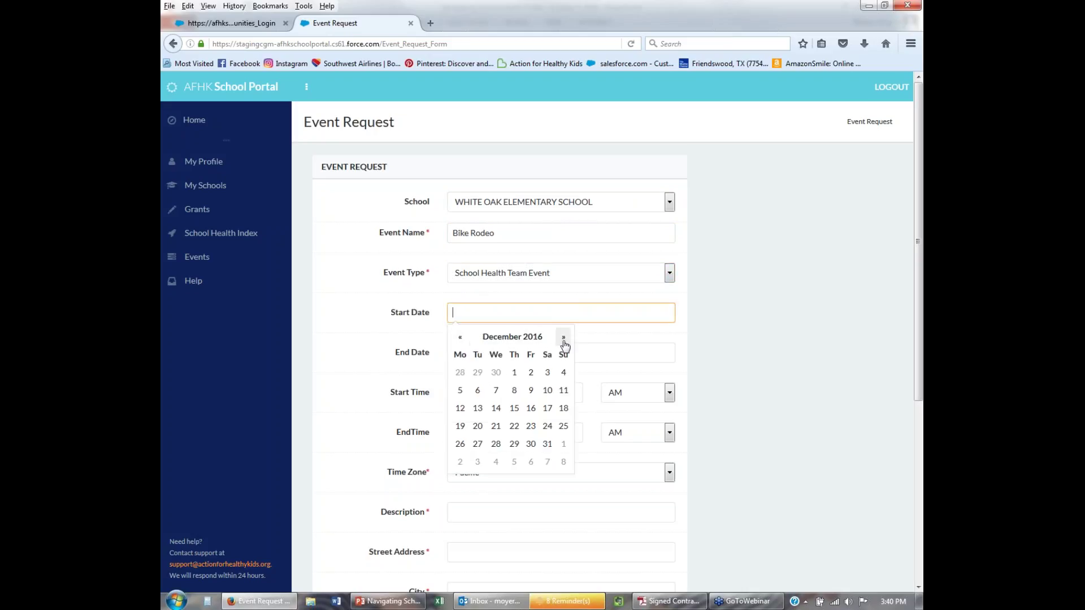
{"action": "left_click", "coordinate": [564, 343]}
{"action": "left_click", "coordinate": [564, 344]}
{"action": "left_click", "coordinate": [564, 343]}
{"action": "left_click", "coordinate": [564, 338]}
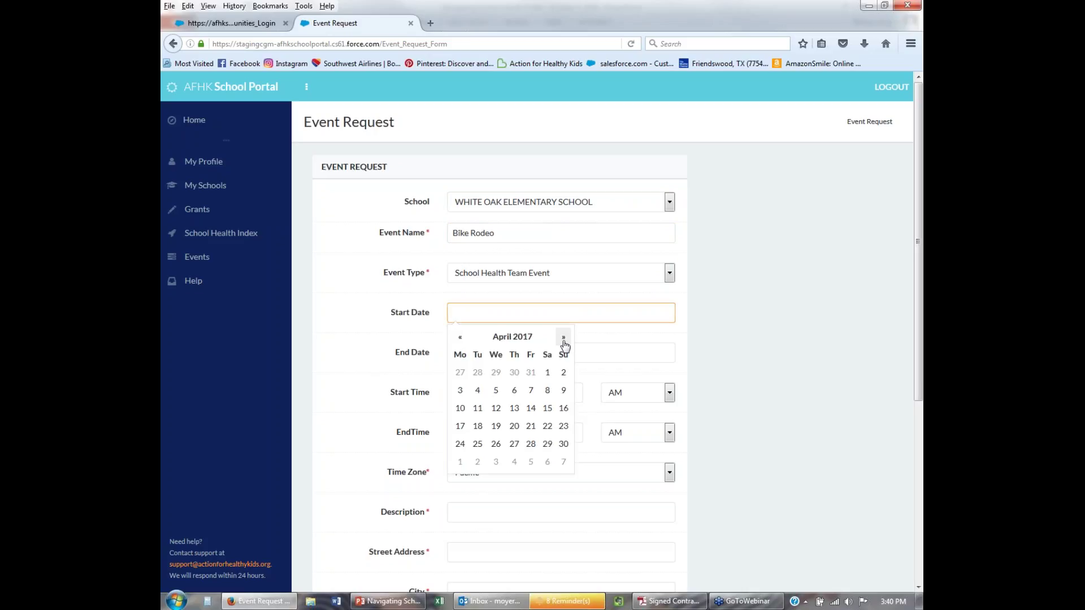
{"action": "left_click", "coordinate": [564, 337]}
{"action": "left_click", "coordinate": [496, 391]}
Set the end date to May 3, 2017.
{"action": "left_click", "coordinate": [573, 353]}
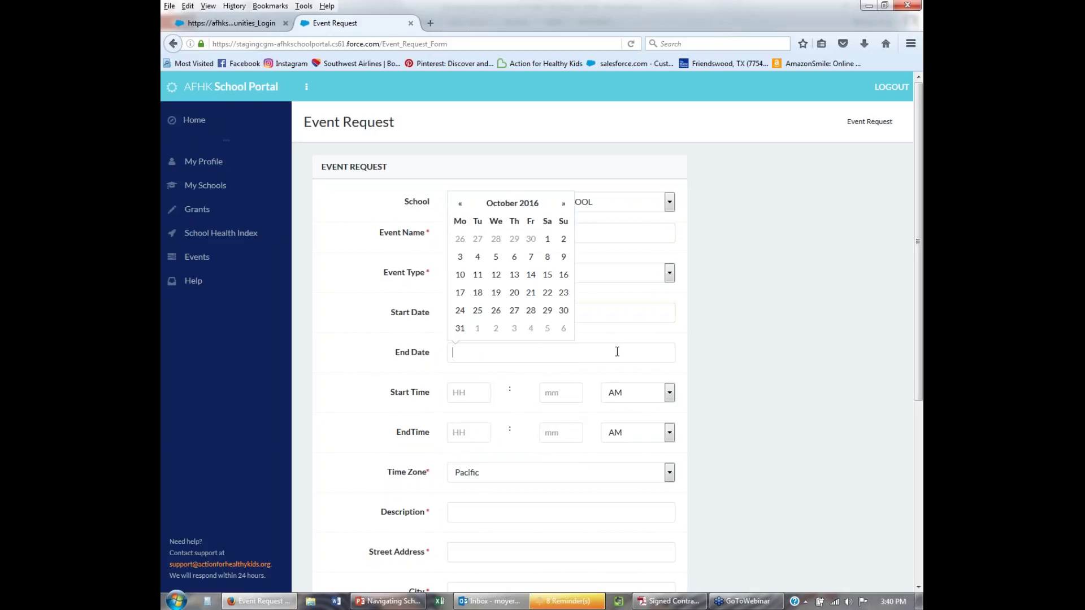
{"action": "left_click", "coordinate": [563, 205]}
{"action": "left_click", "coordinate": [563, 205]}
{"action": "left_click", "coordinate": [563, 205]}
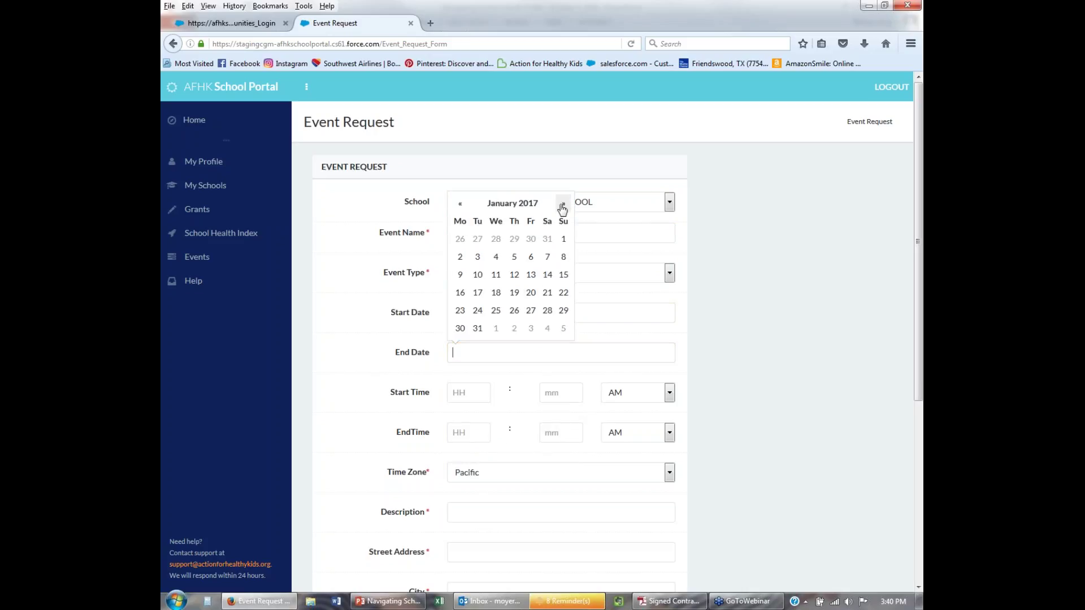
{"action": "left_click", "coordinate": [562, 205]}
{"action": "left_click", "coordinate": [563, 205]}
{"action": "left_click", "coordinate": [563, 204]}
{"action": "left_click", "coordinate": [562, 205]}
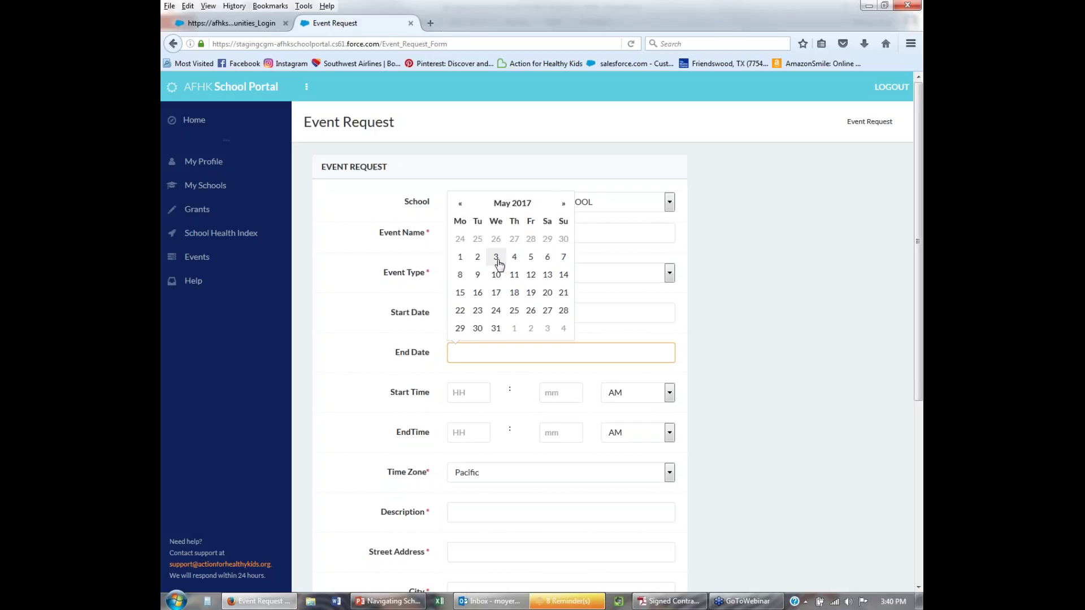
{"action": "left_click", "coordinate": [496, 257]}
Enter the event time as 10:00 AM to 12:00 PM.
{"action": "left_click", "coordinate": [475, 388]}
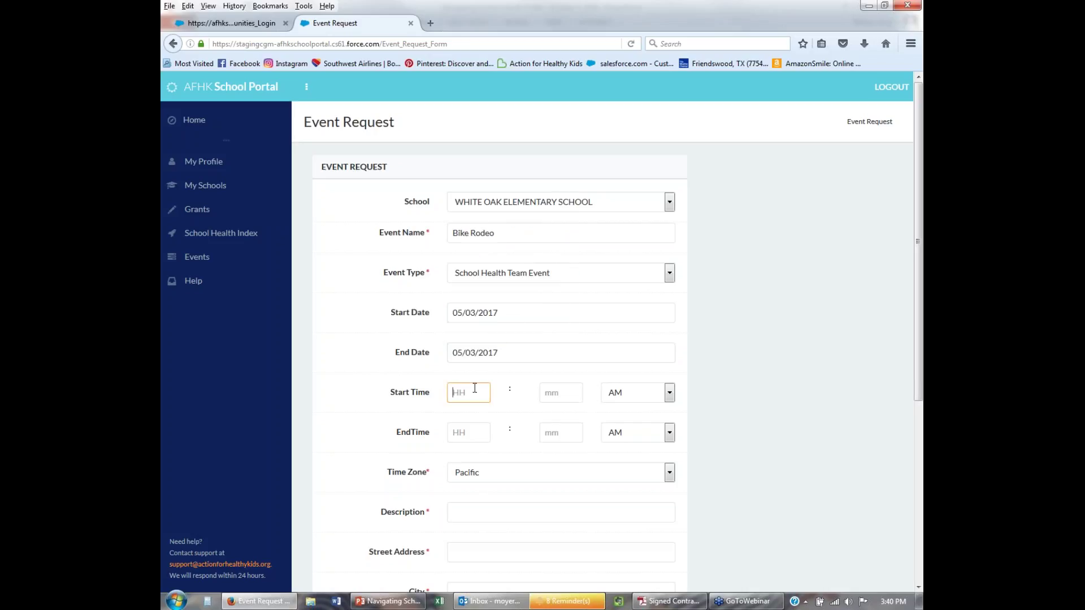
{"action": "type", "text": "10"}
{"action": "key", "text": "Tab"}
{"action": "type", "text": "00"}
{"action": "key", "text": "Tab"}
{"action": "key", "text": "Tab"}
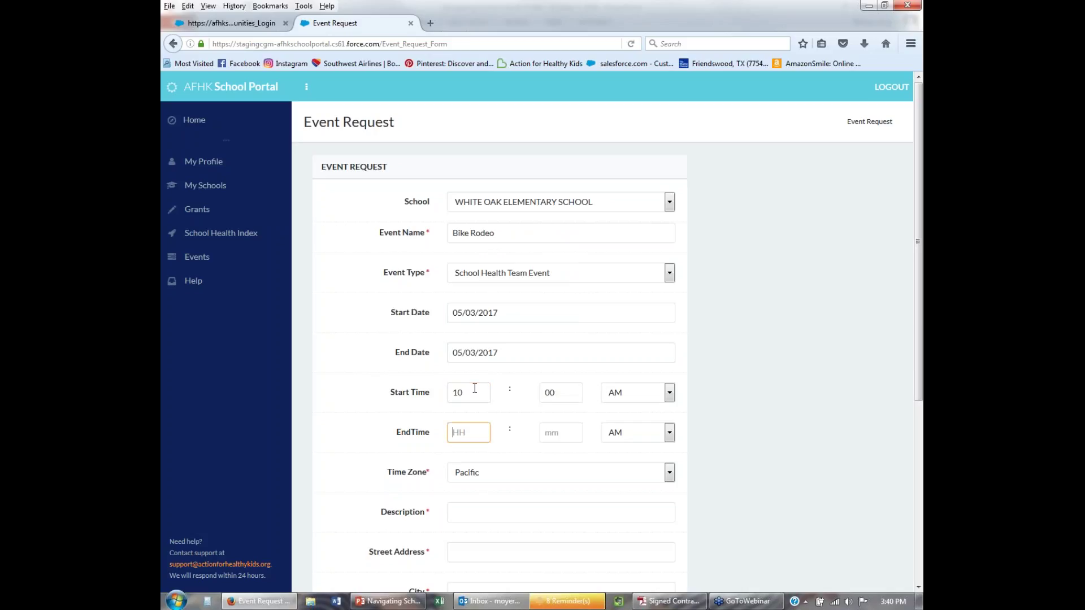
{"action": "type", "text": "12"}
{"action": "key", "text": "Tab"}
{"action": "type", "text": "00"}
{"action": "key", "text": "Tab"}
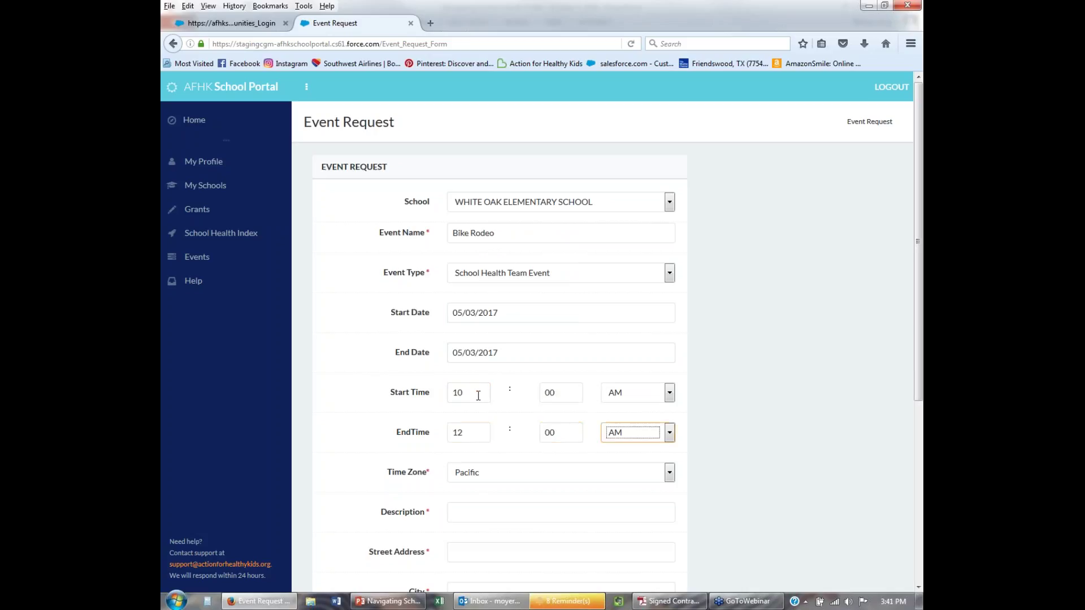
{"action": "left_click", "coordinate": [613, 435]}
{"action": "left_click", "coordinate": [610, 446]}
Set the time zone to Central.
{"action": "left_click", "coordinate": [500, 477]}
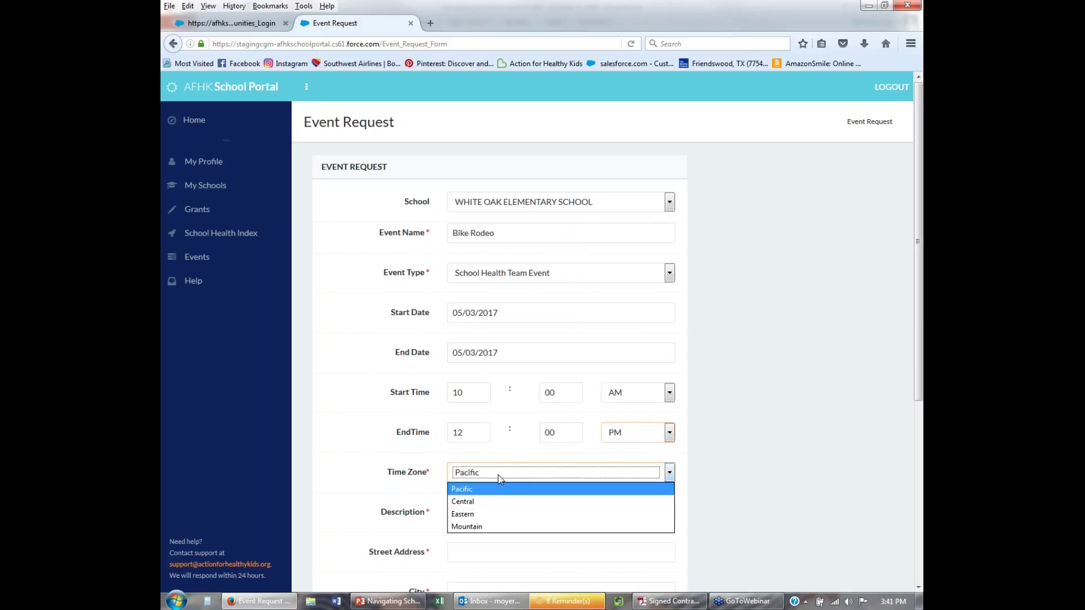
{"action": "left_click", "coordinate": [480, 501]}
{"action": "left_click", "coordinate": [482, 512]}
{"action": "scroll", "coordinate": [481, 509], "scroll_direction": "down", "scroll_amount": 2}
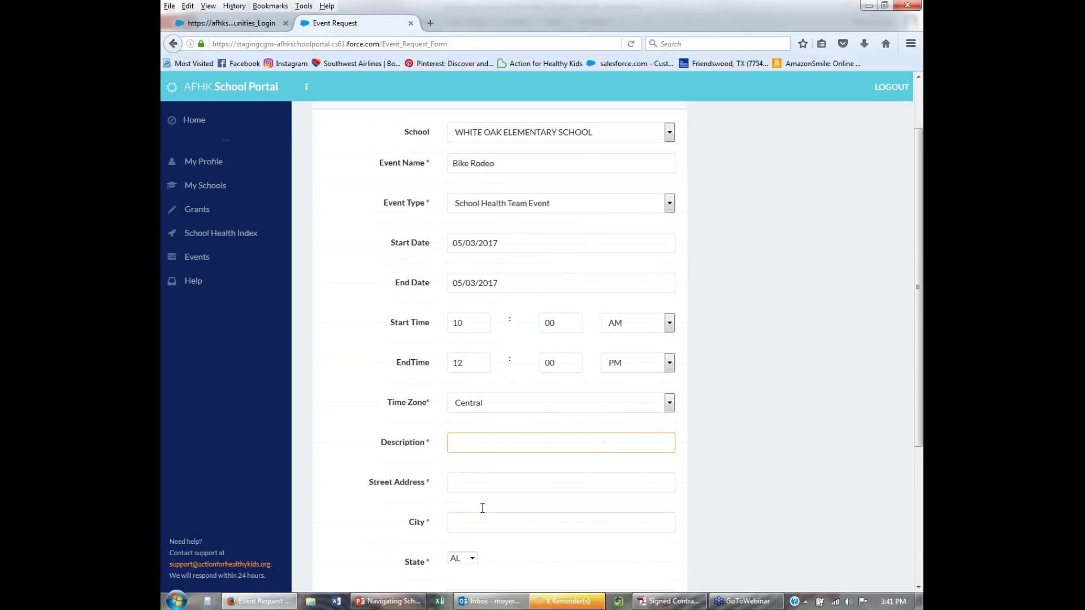
Write a description asking for volunteers to route students around the bike course.
{"action": "scroll", "coordinate": [482, 508], "scroll_direction": "down", "scroll_amount": 2}
{"action": "type", "text": "Need"}
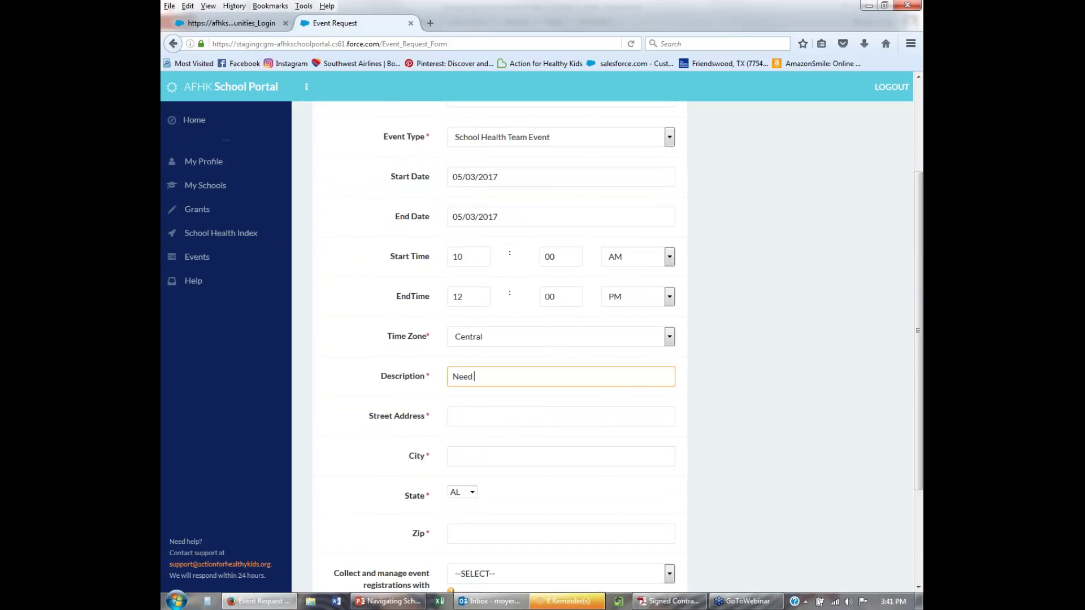
{"action": "type", "text": " volunteers to help"}
{"action": "type", "text": "route students around "}
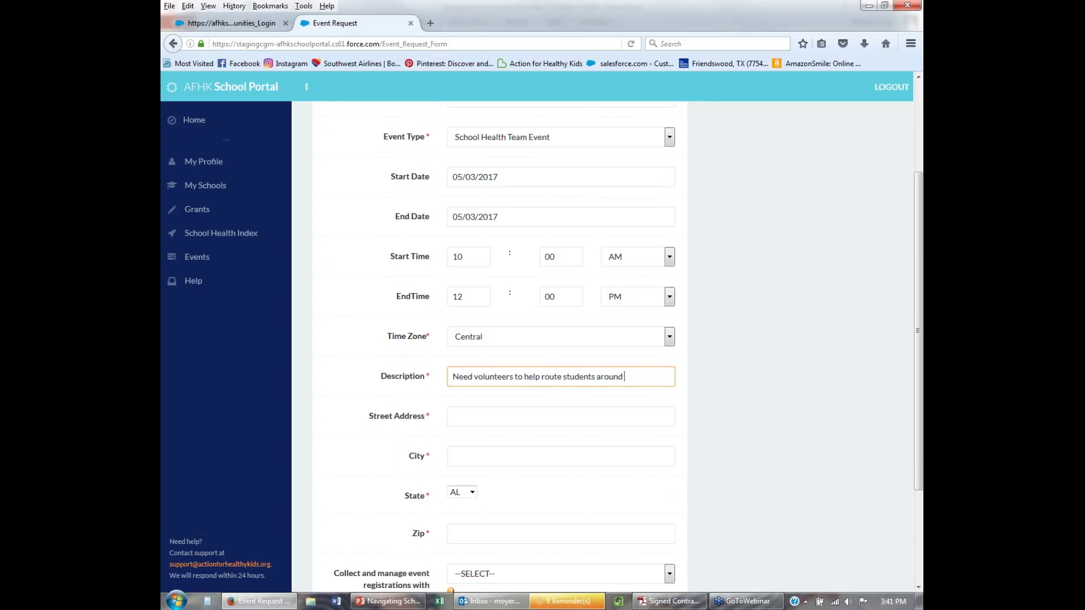
{"action": "type", "text": "our bike course"}
{"action": "key", "text": "Tab"}
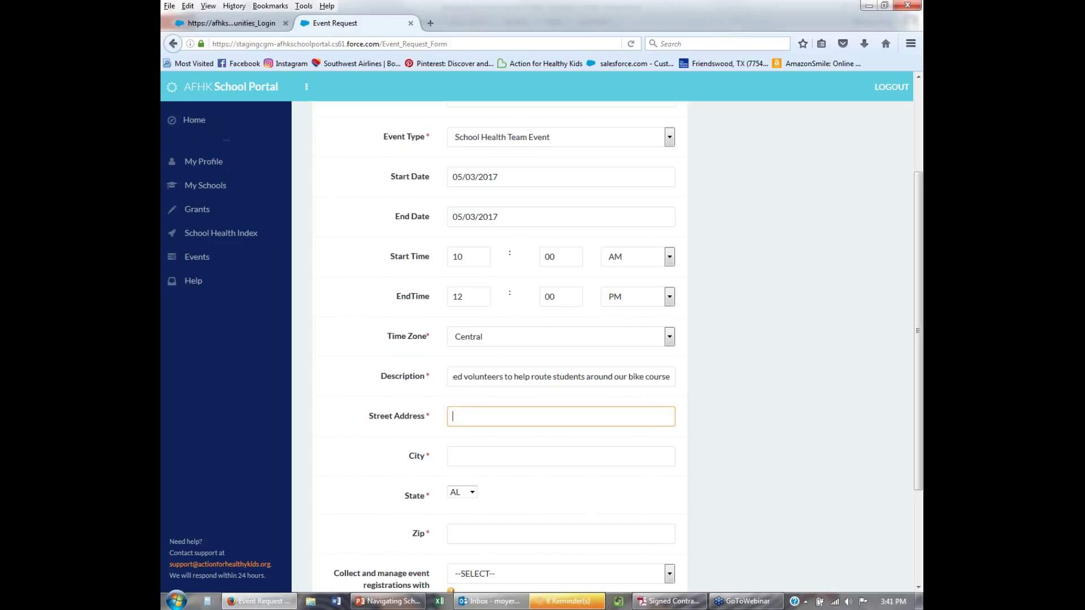
{"action": "key", "text": "Tab"}
{"action": "type", "text": "Avon"}
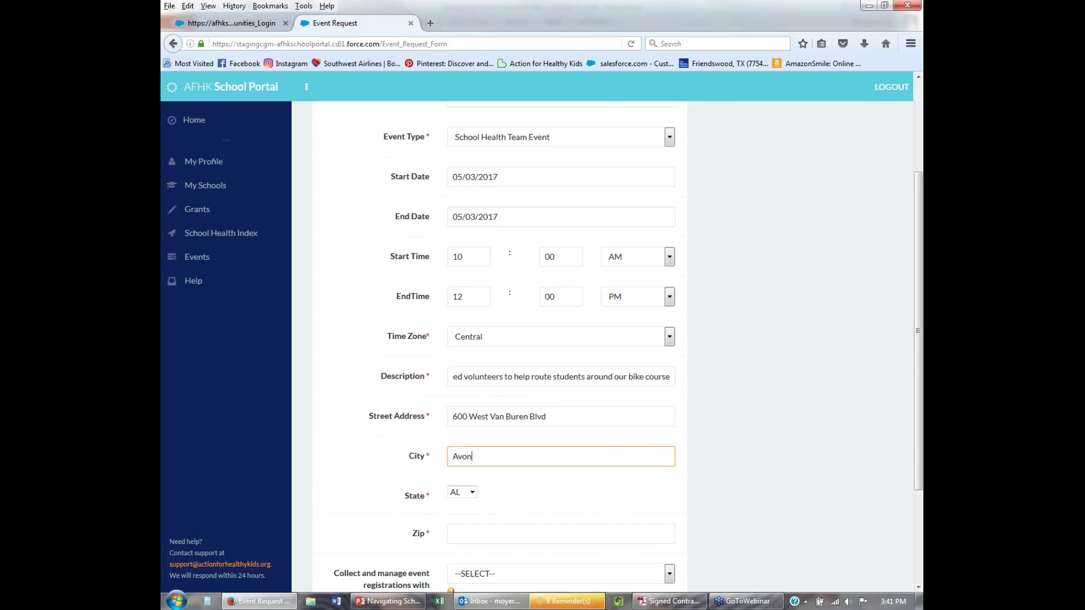
{"action": "key", "text": "Tab"}
{"action": "type", "text": "in"}
{"action": "key", "text": "Tab"}
{"action": "type", "text": "46123"}
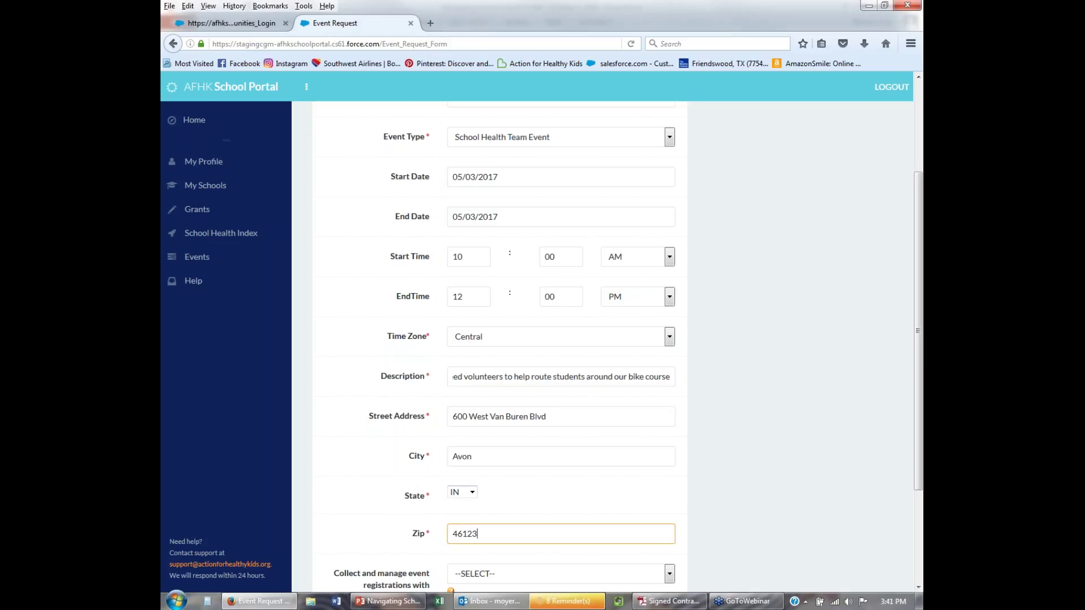
{"action": "scroll", "coordinate": [485, 506], "scroll_direction": "down", "scroll_amount": 3}
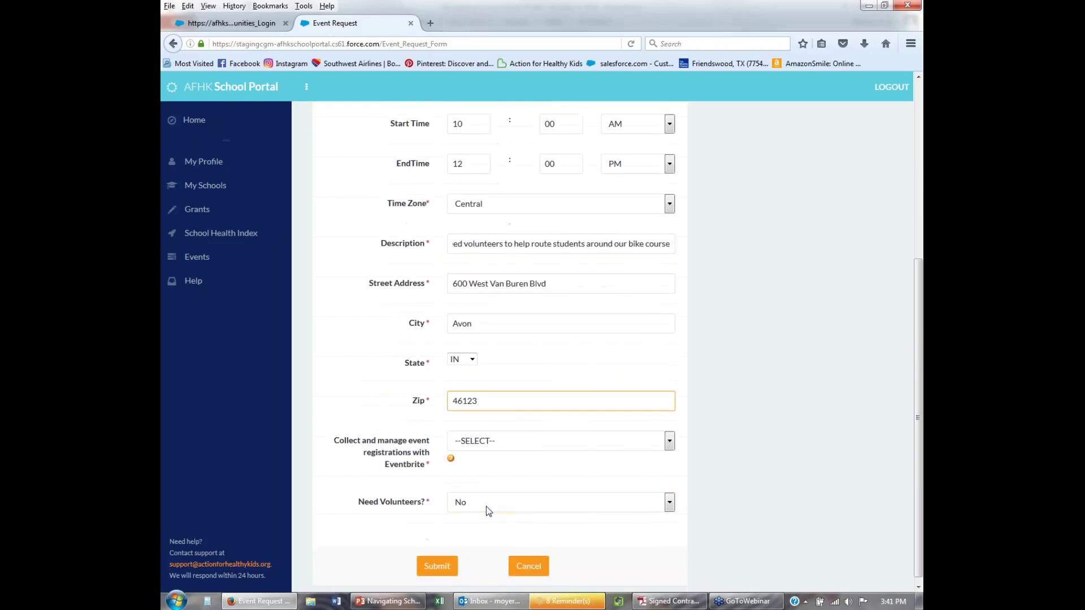
Answer Yes to both Eventbrite registration and needing volunteers.
{"action": "left_click", "coordinate": [482, 438]}
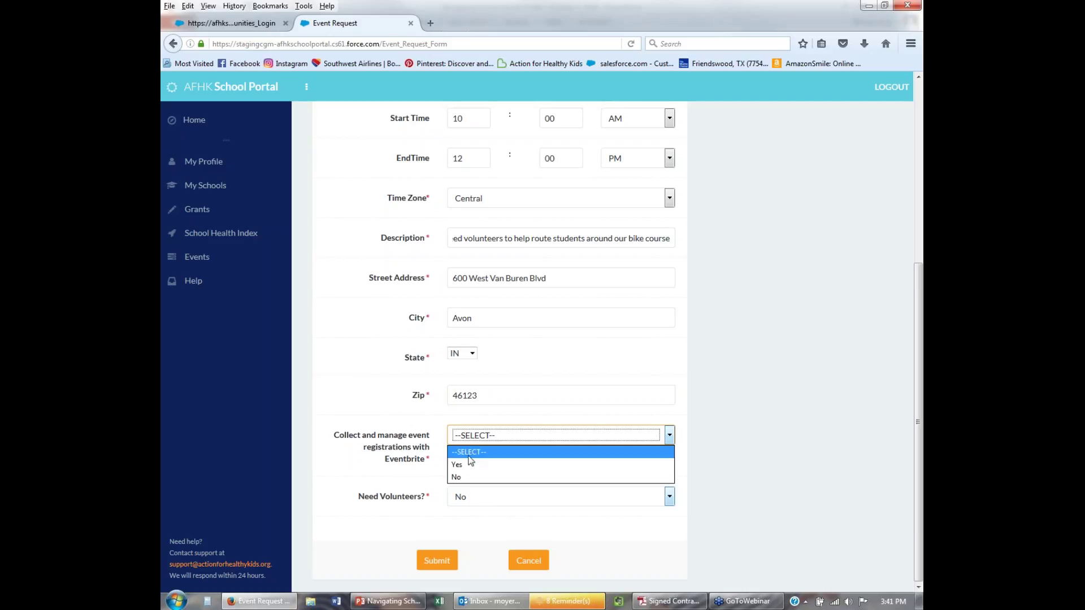
{"action": "left_click", "coordinate": [469, 463]}
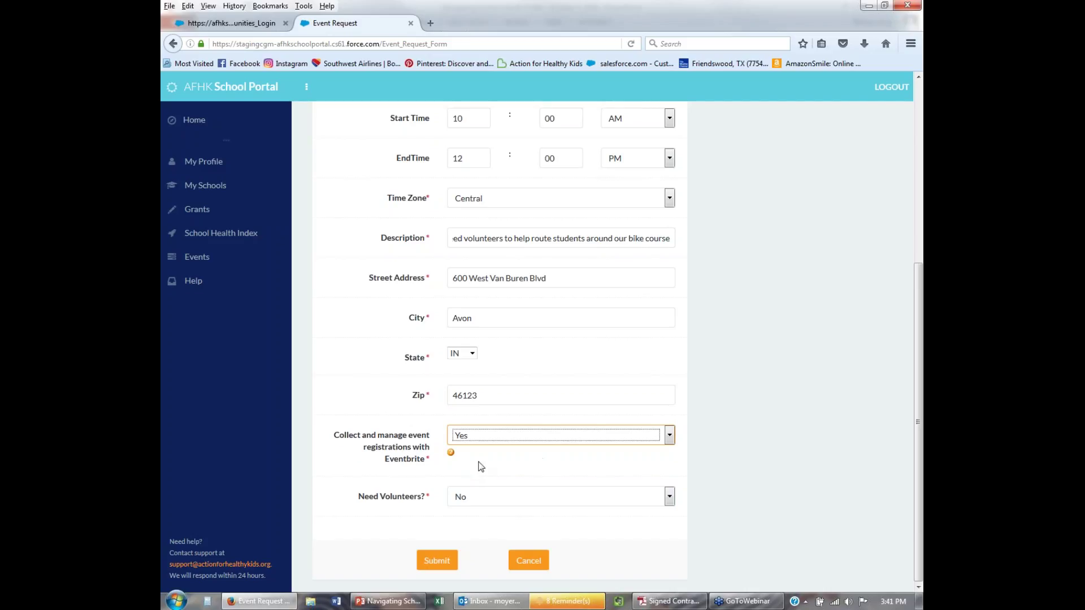
{"action": "left_click", "coordinate": [471, 497]}
{"action": "left_click", "coordinate": [464, 527]}
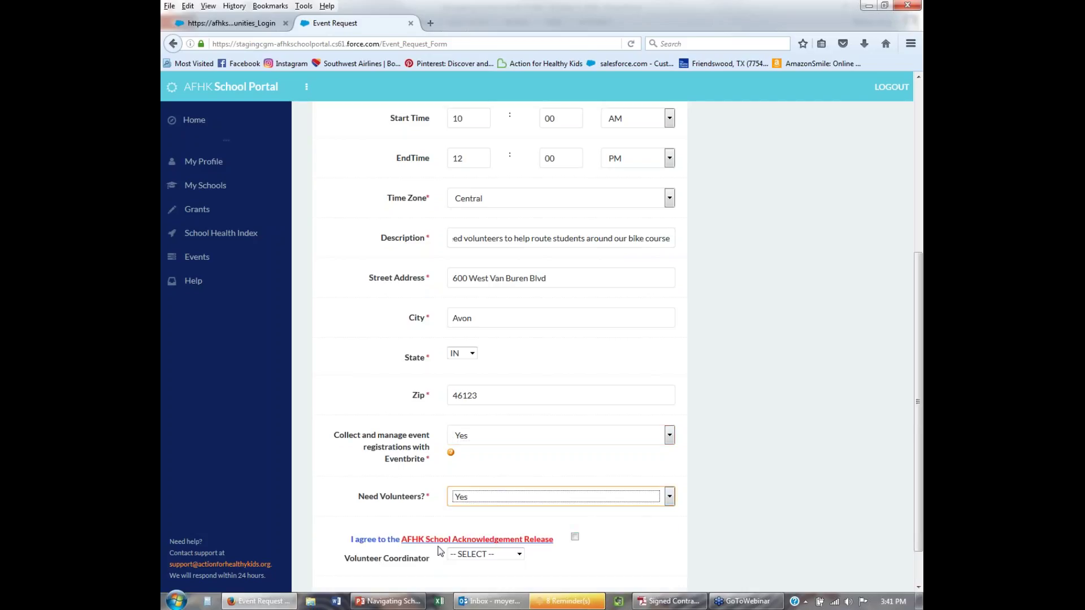
Accept the AFHK School Acknowledgement Release, pick a volunteer coordinator, and submit the request.
{"action": "scroll", "coordinate": [412, 525], "scroll_direction": "down", "scroll_amount": 2}
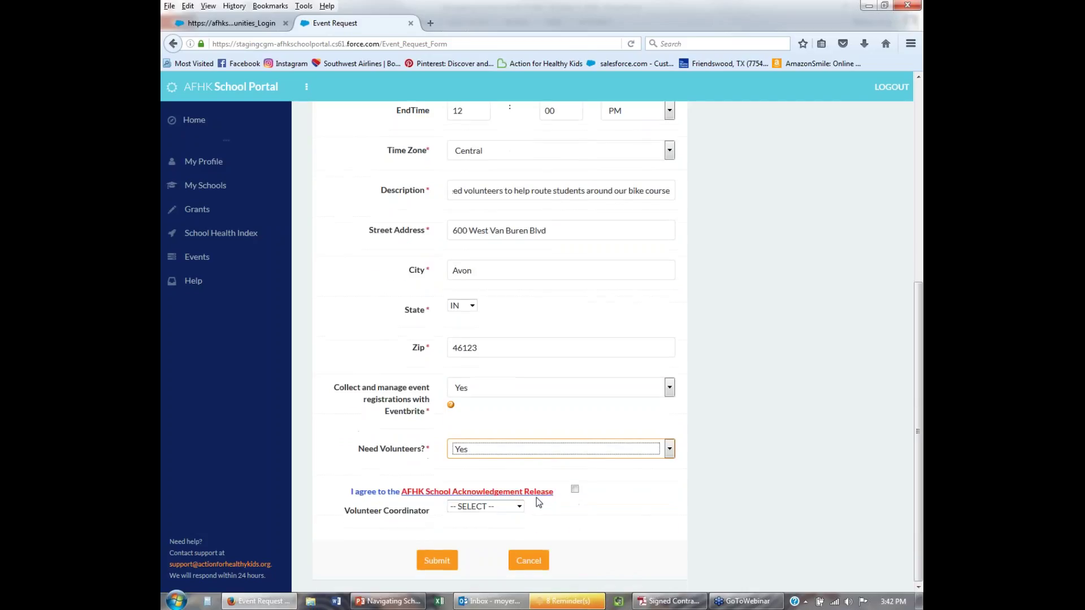
{"action": "left_click", "coordinate": [574, 489]}
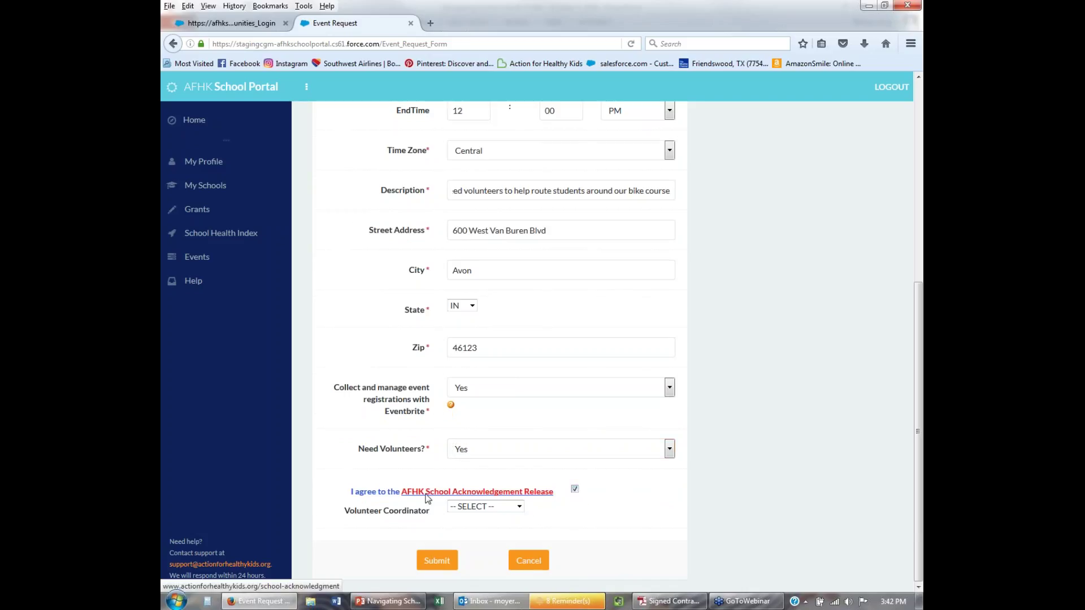
{"action": "left_click", "coordinate": [484, 507]}
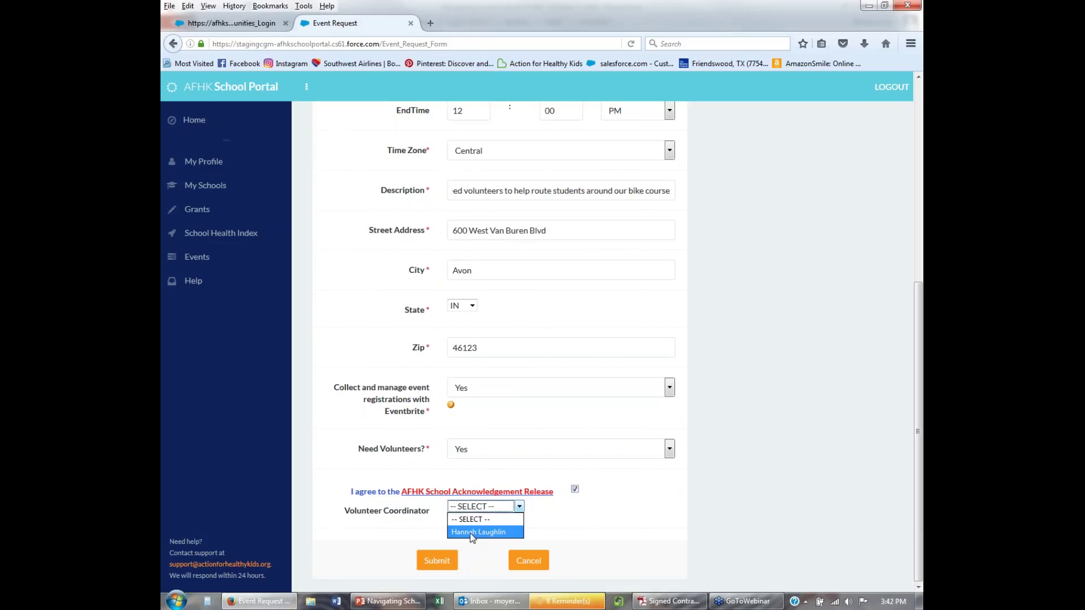
{"action": "left_click", "coordinate": [482, 533]}
{"action": "left_click", "coordinate": [446, 563]}
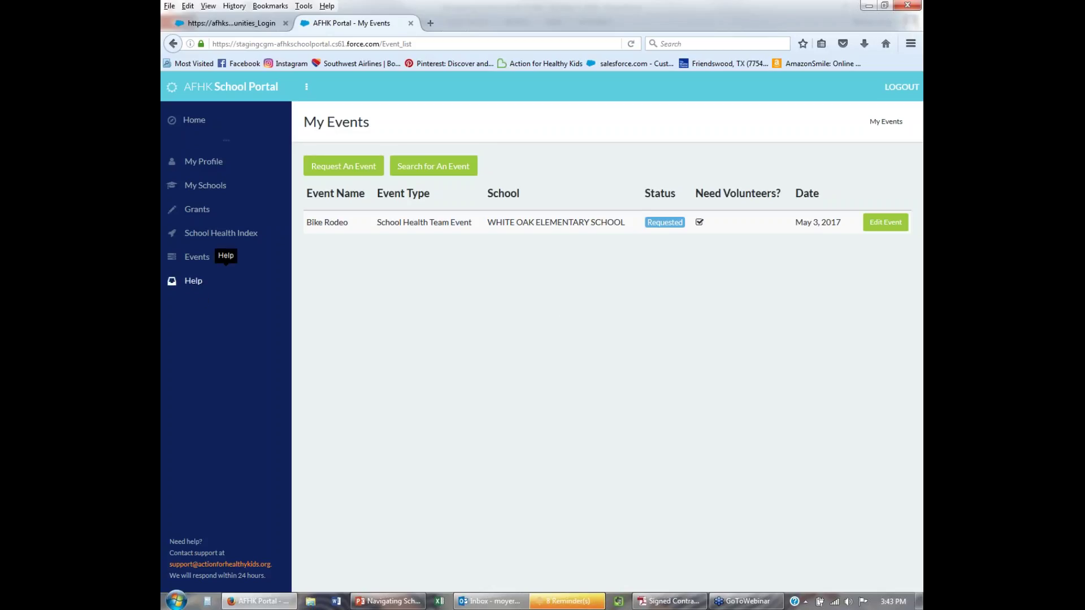
Open the Help FAQ and read the School Grants for Healthy Kids questions.
{"action": "left_click", "coordinate": [194, 282]}
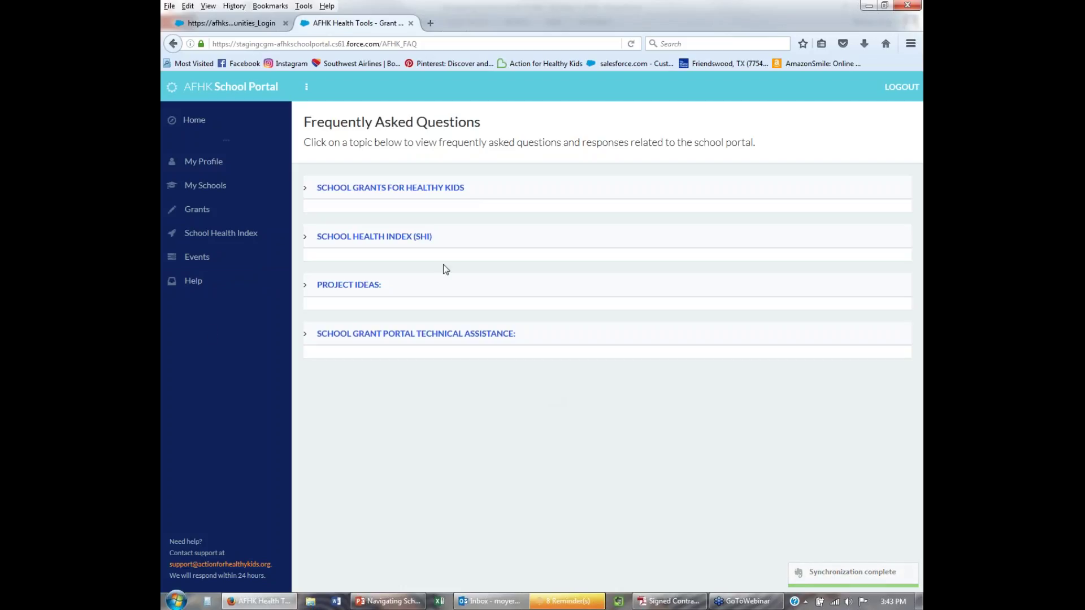
{"action": "left_click", "coordinate": [390, 188]}
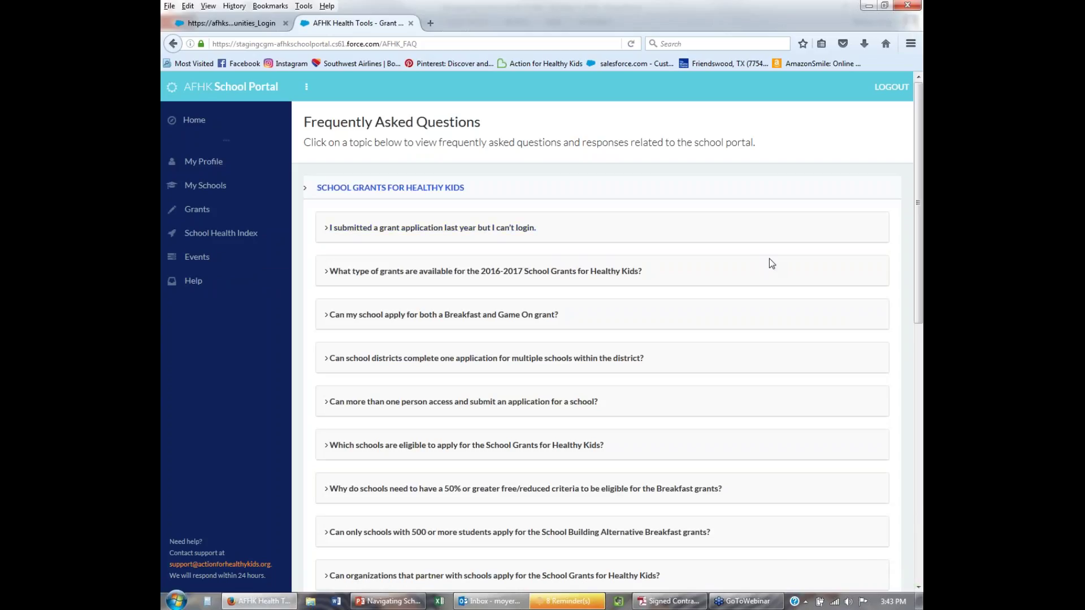
{"action": "scroll", "coordinate": [771, 264], "scroll_direction": "down", "scroll_amount": 2}
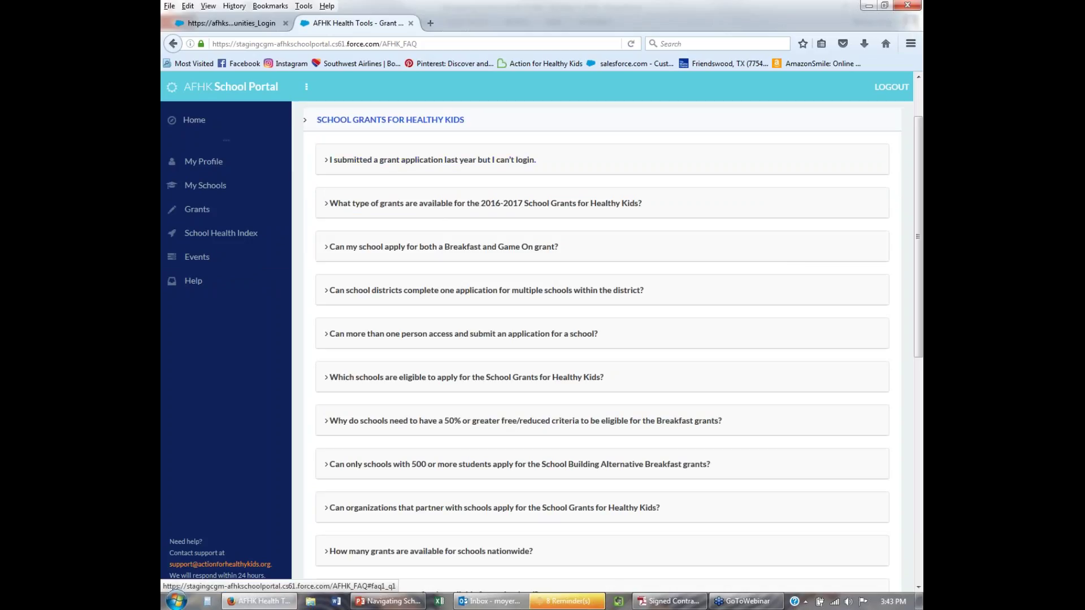
{"action": "scroll", "coordinate": [690, 172], "scroll_direction": "down", "scroll_amount": 2}
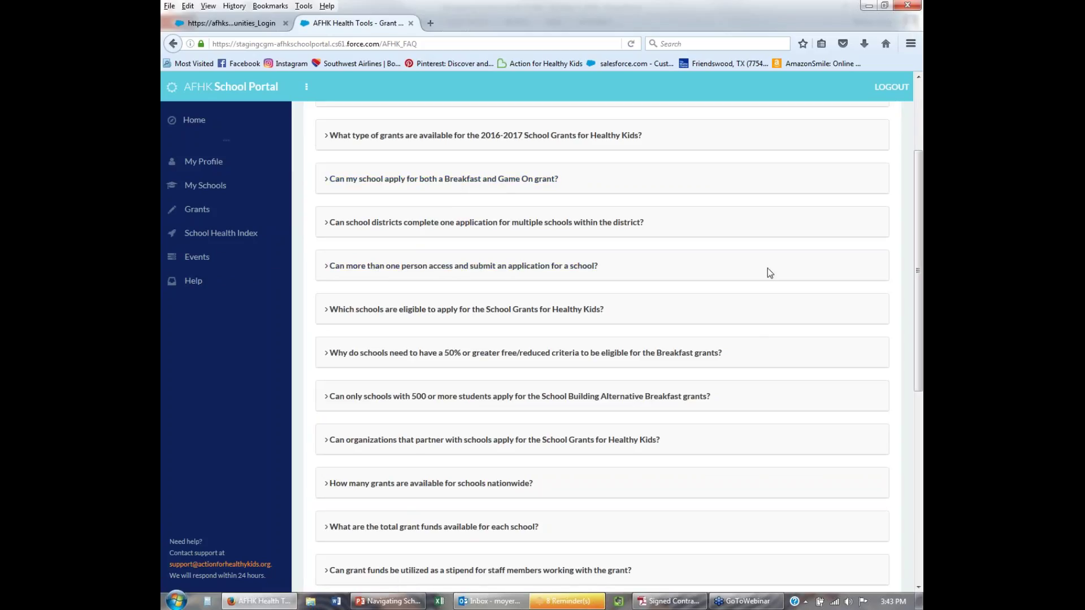
{"action": "scroll", "coordinate": [778, 293], "scroll_direction": "down", "scroll_amount": 2}
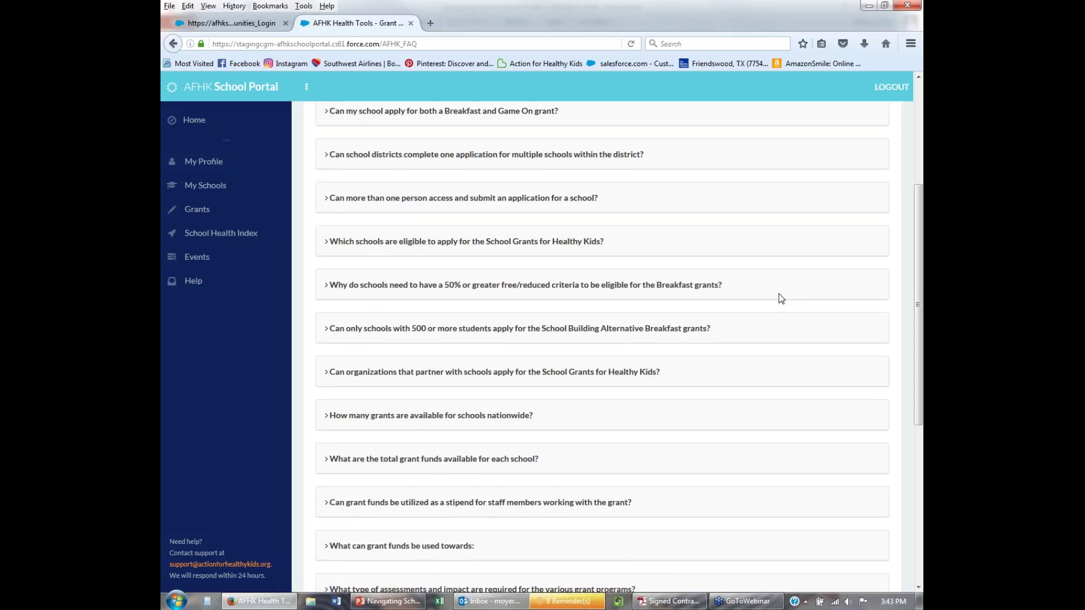
{"action": "scroll", "coordinate": [778, 294], "scroll_direction": "down", "scroll_amount": 4}
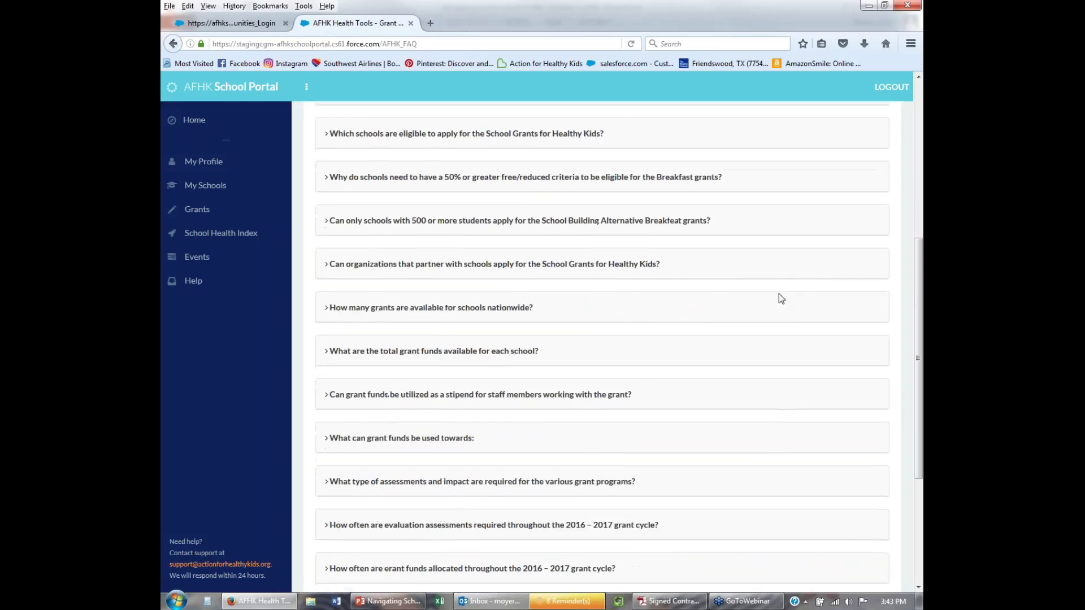
{"action": "scroll", "coordinate": [778, 291], "scroll_direction": "up", "scroll_amount": 10}
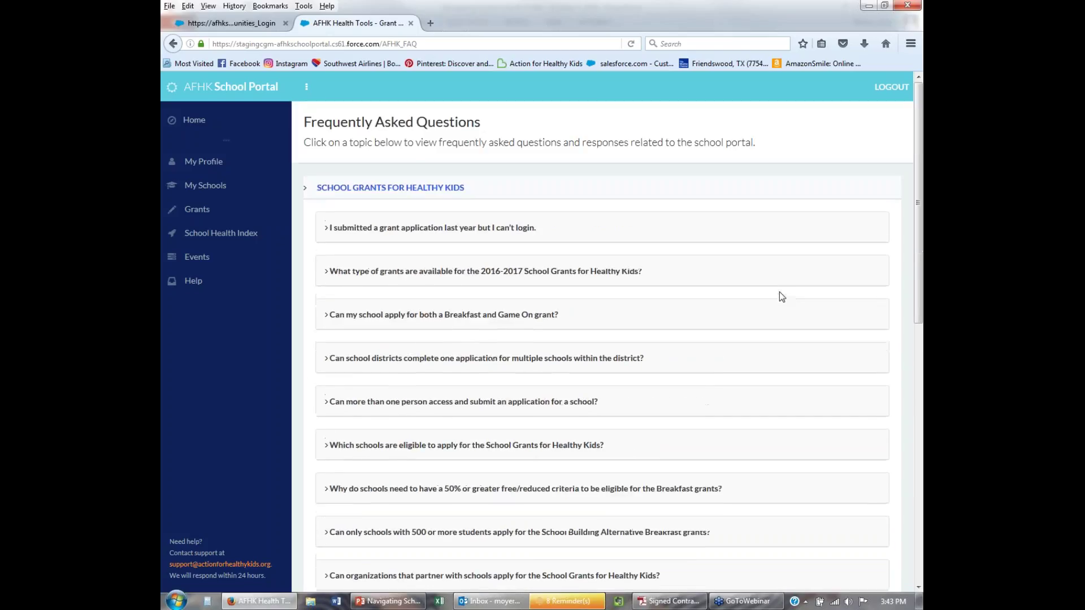
{"action": "scroll", "coordinate": [832, 375], "scroll_direction": "down", "scroll_amount": 15}
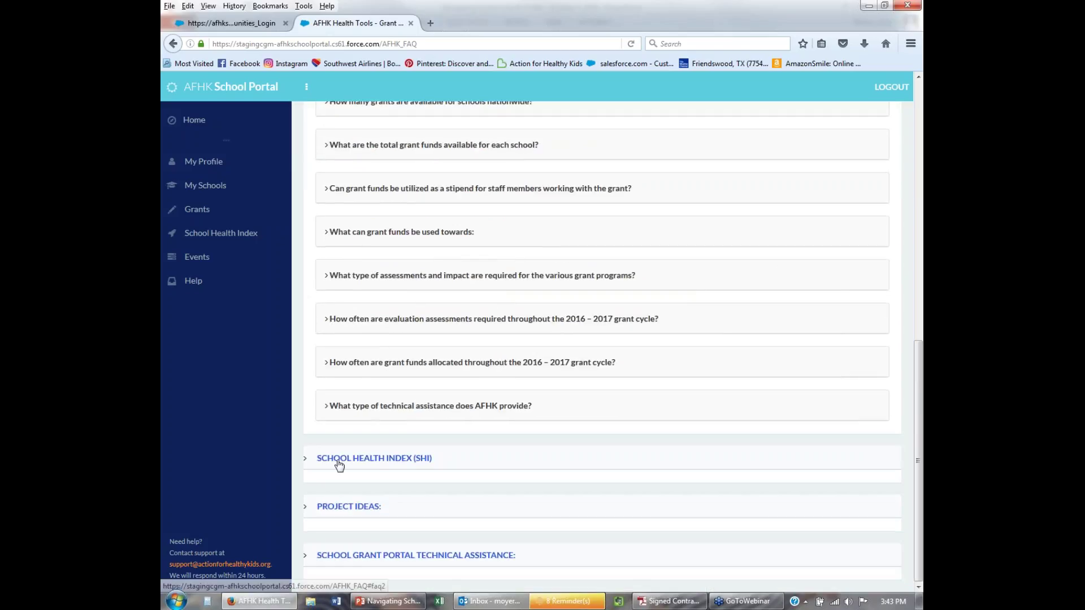
Read the School Health Index (SHI) questions, then return to the 'Demo time!' slide in PowerPoint.
{"action": "left_click", "coordinate": [357, 460]}
{"action": "scroll", "coordinate": [819, 409], "scroll_direction": "down", "scroll_amount": 10}
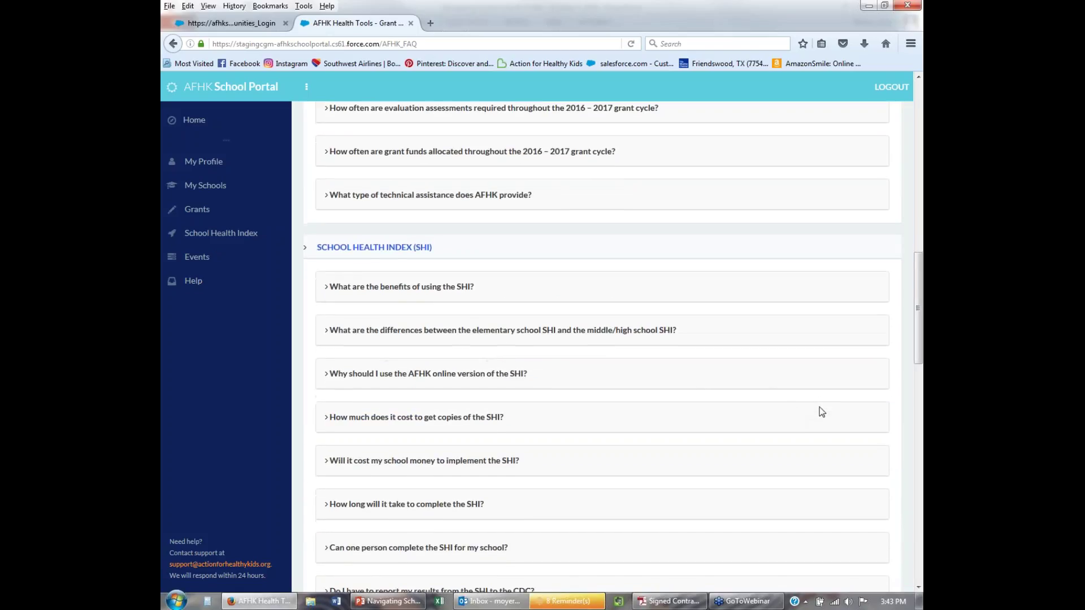
{"action": "scroll", "coordinate": [821, 412], "scroll_direction": "down", "scroll_amount": 1}
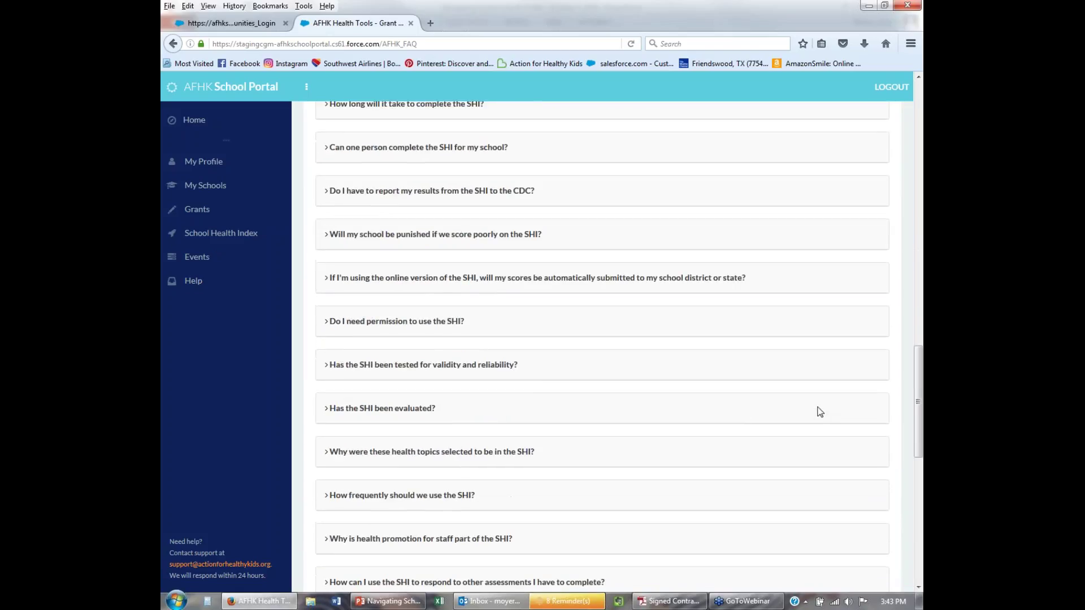
{"action": "scroll", "coordinate": [612, 431], "scroll_direction": "up", "scroll_amount": 15}
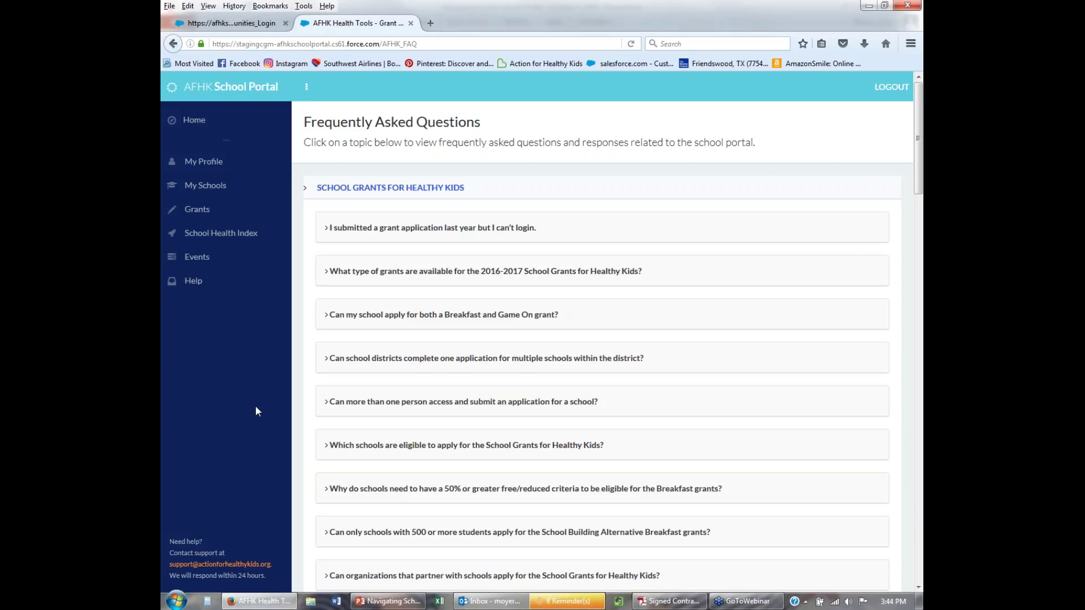
{"action": "left_click", "coordinate": [388, 601]}
{"action": "scroll", "coordinate": [300, 425], "scroll_direction": "down", "scroll_amount": 3}
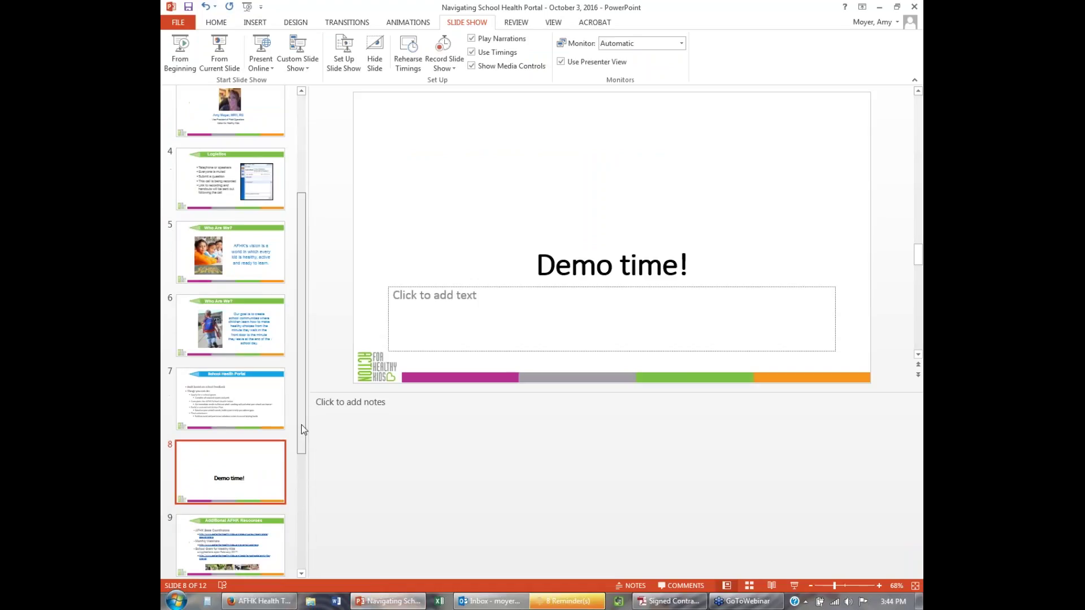